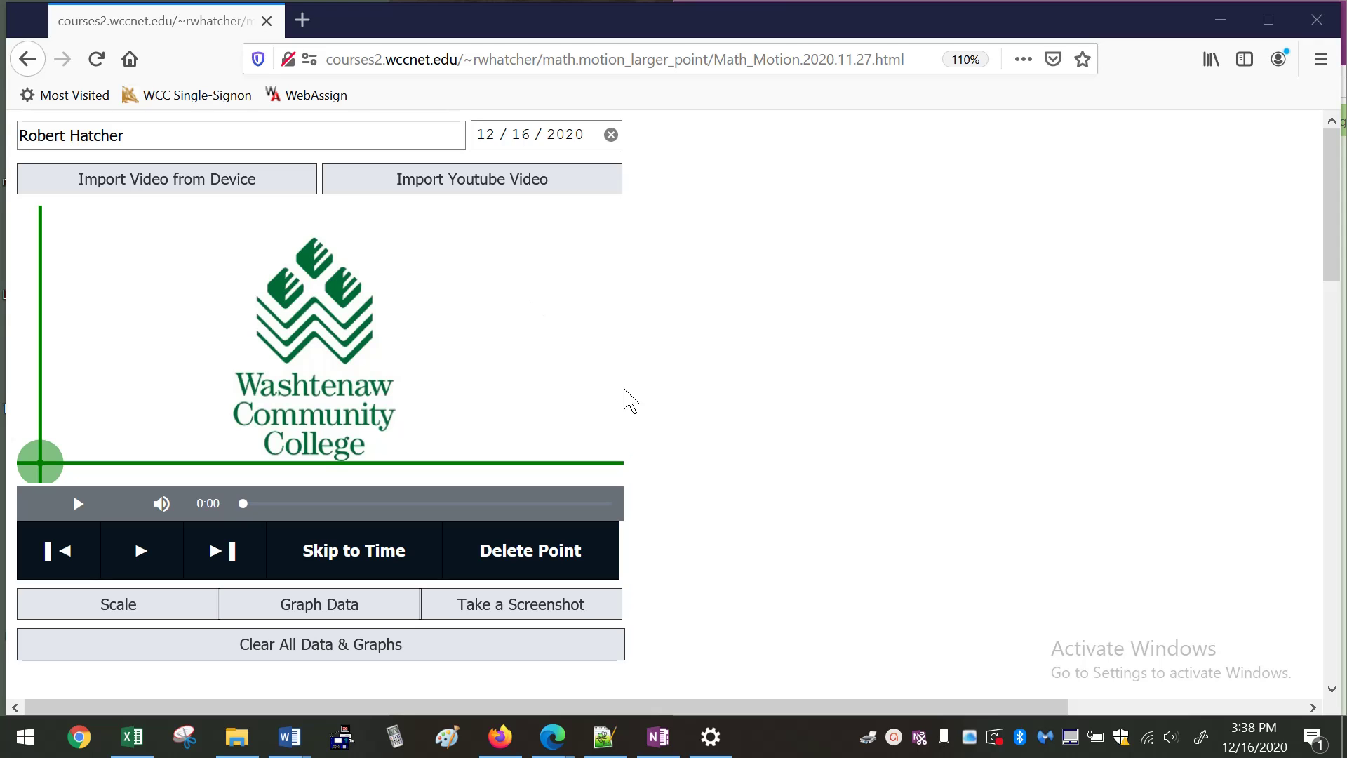
# Confirm the student name and date, then back out of importing a video from the device.
pyautogui.click(81, 134)
pyautogui.tripleClick(81, 133)
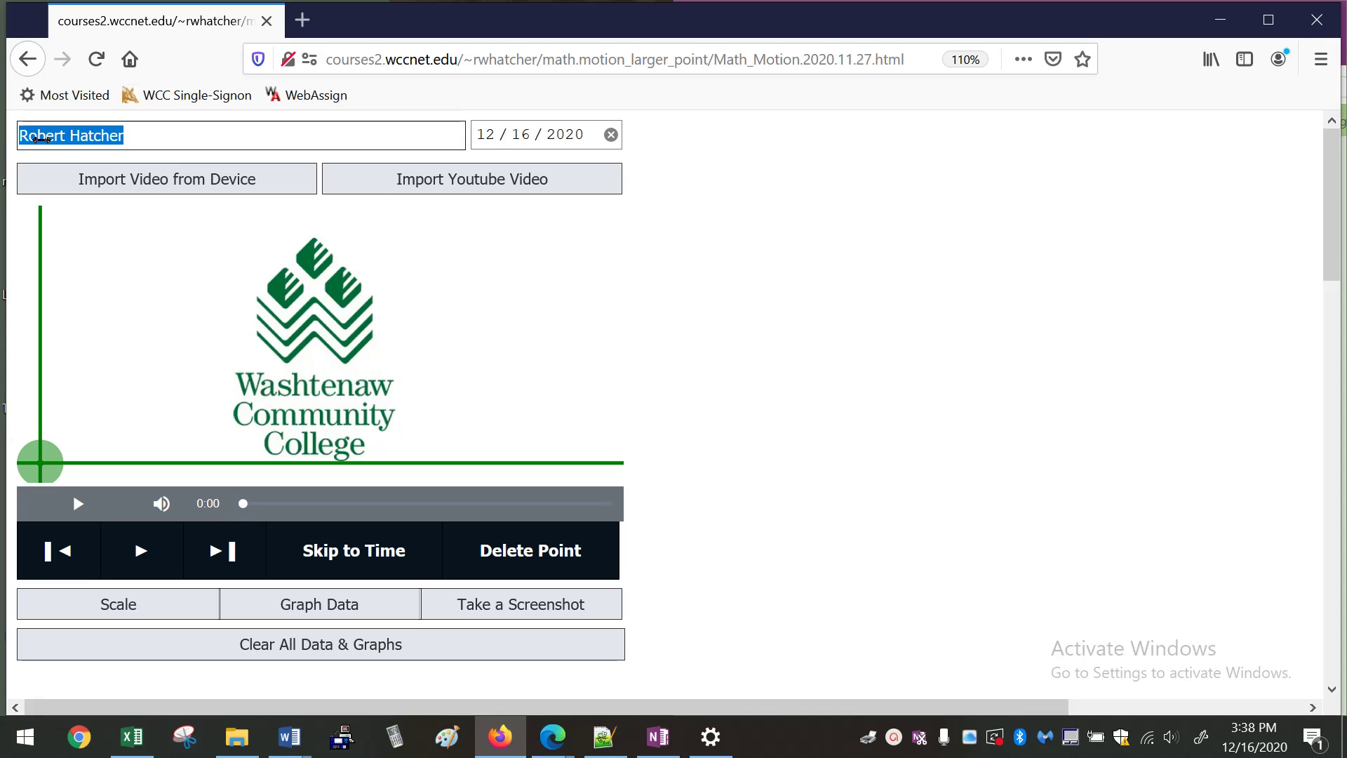
pyautogui.click(161, 135)
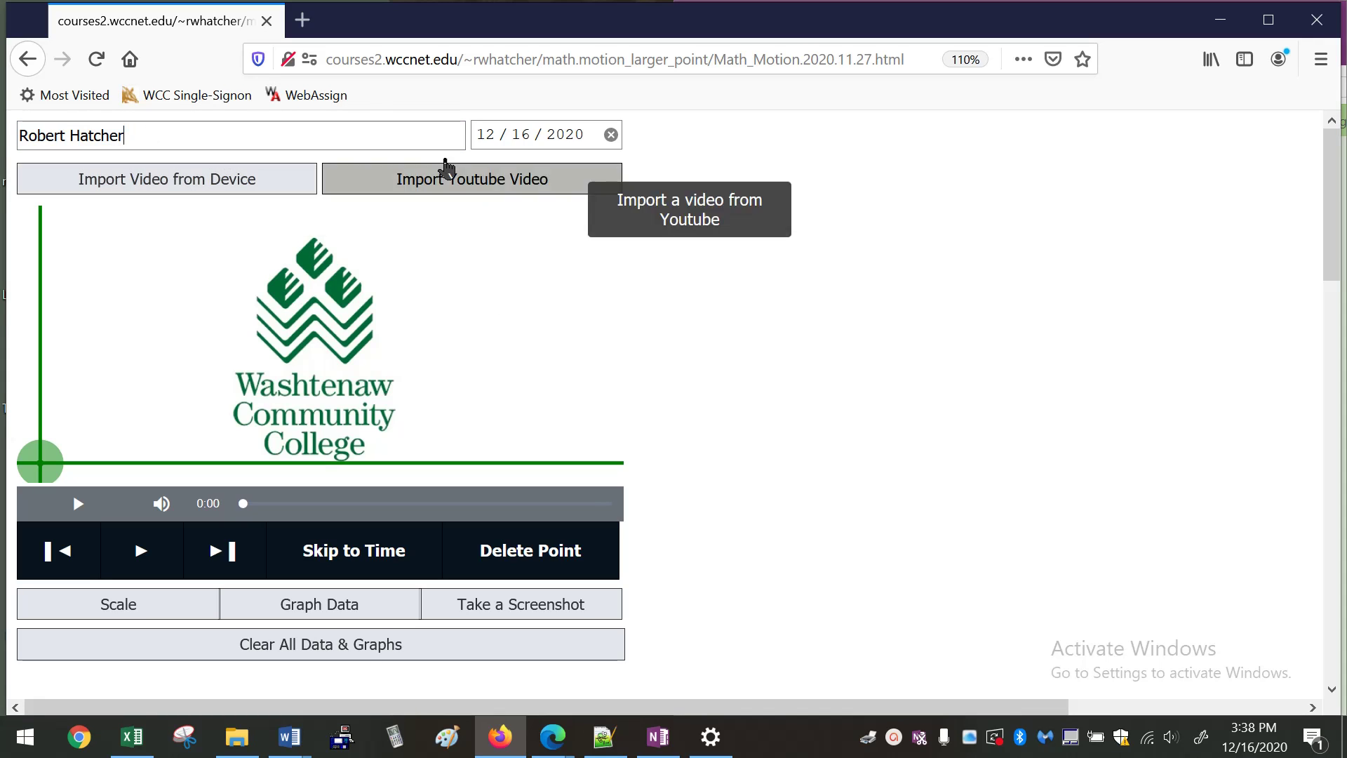
pyautogui.click(561, 138)
pyautogui.click(532, 138)
pyautogui.click(830, 203)
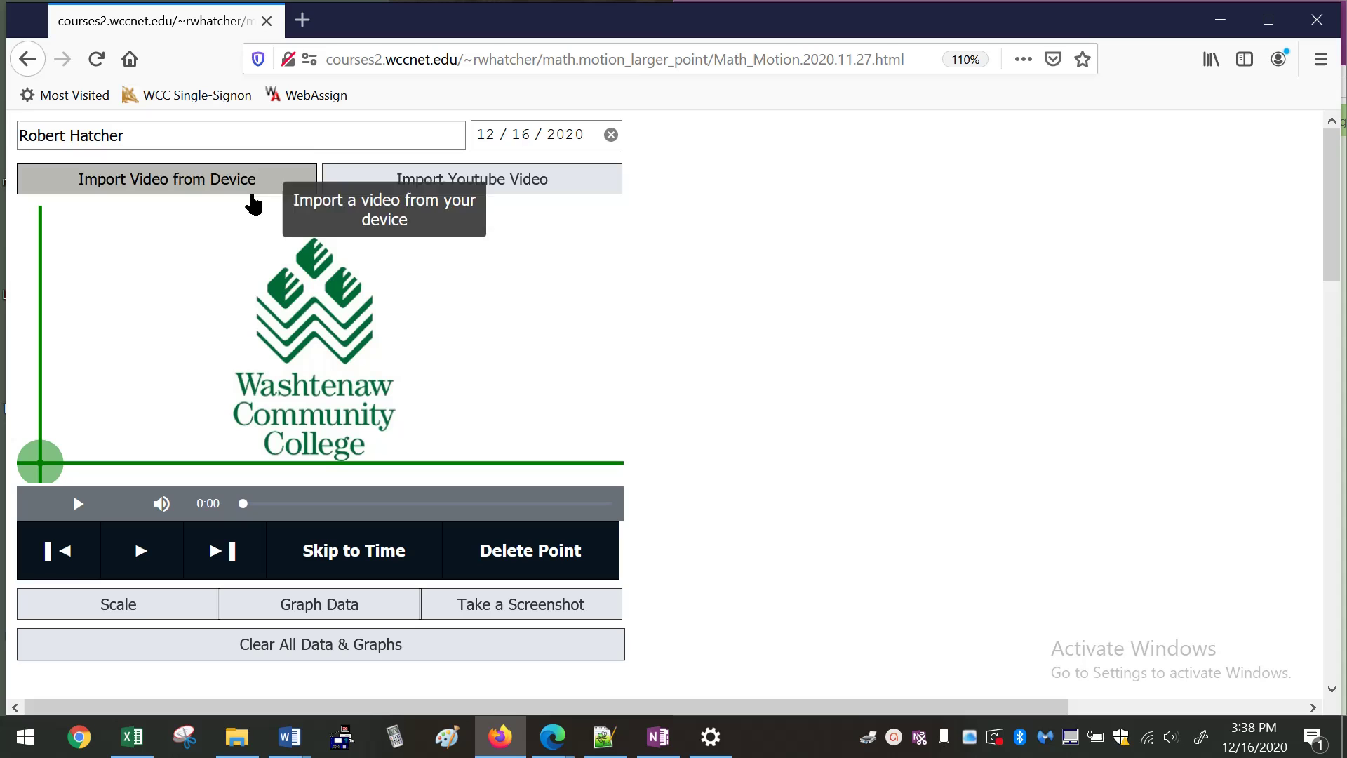
pyautogui.click(148, 188)
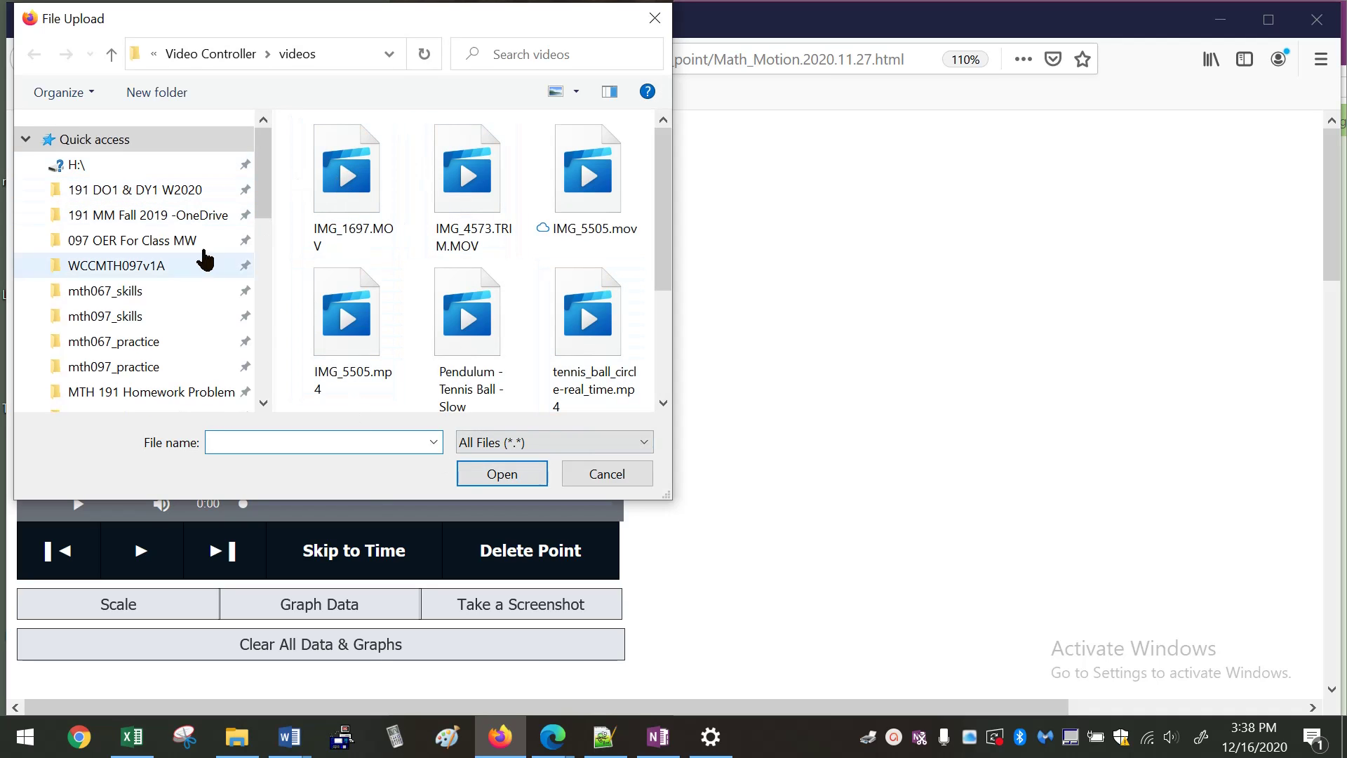
pyautogui.click(628, 483)
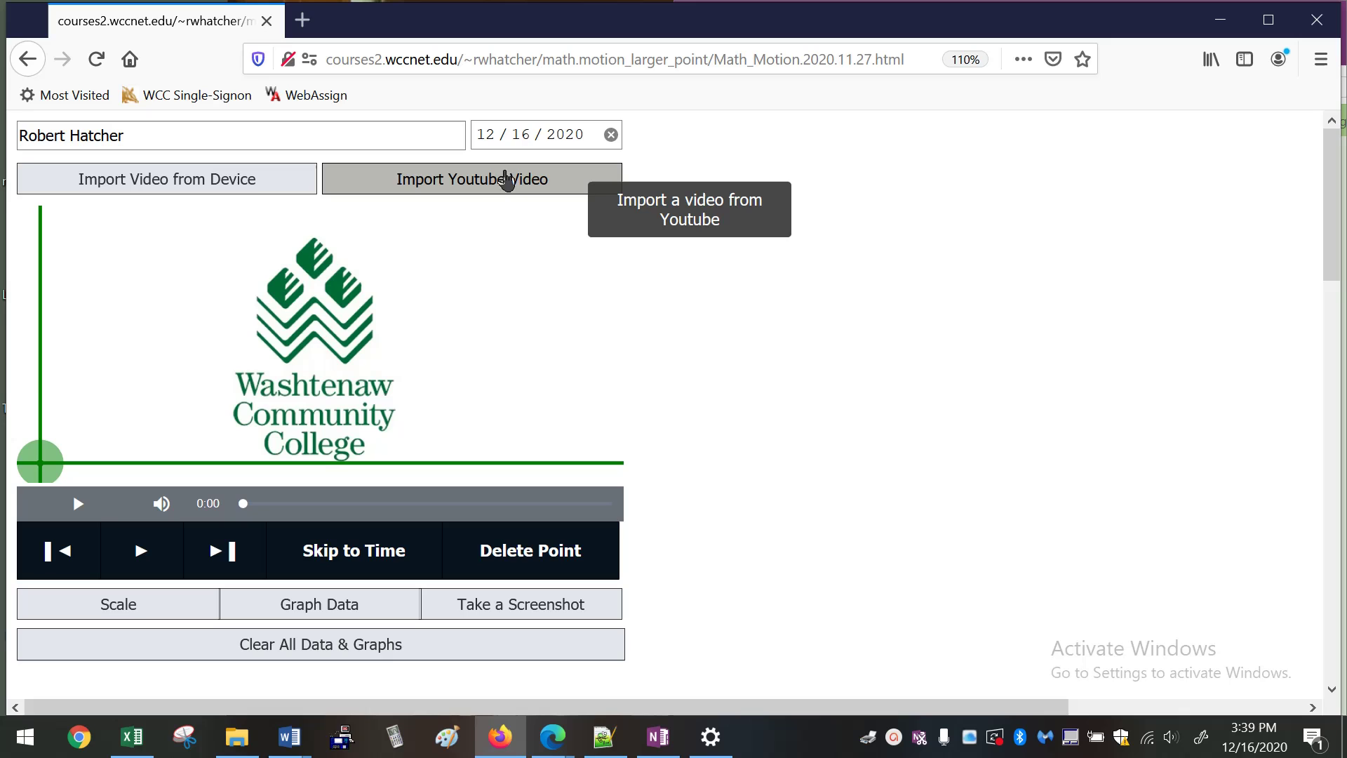
# Load the Baseball Toss - Slow Motion sample YouTube video.
pyautogui.click(496, 184)
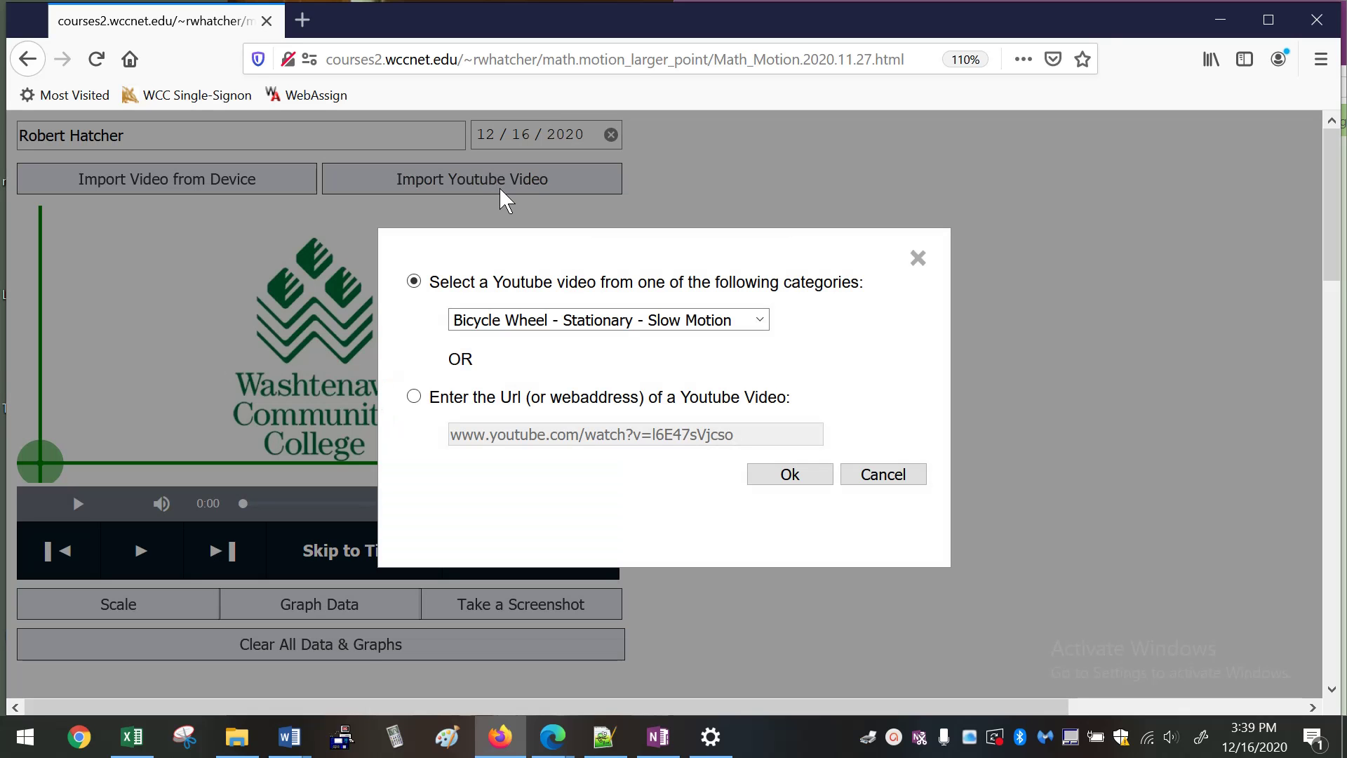
pyautogui.click(659, 320)
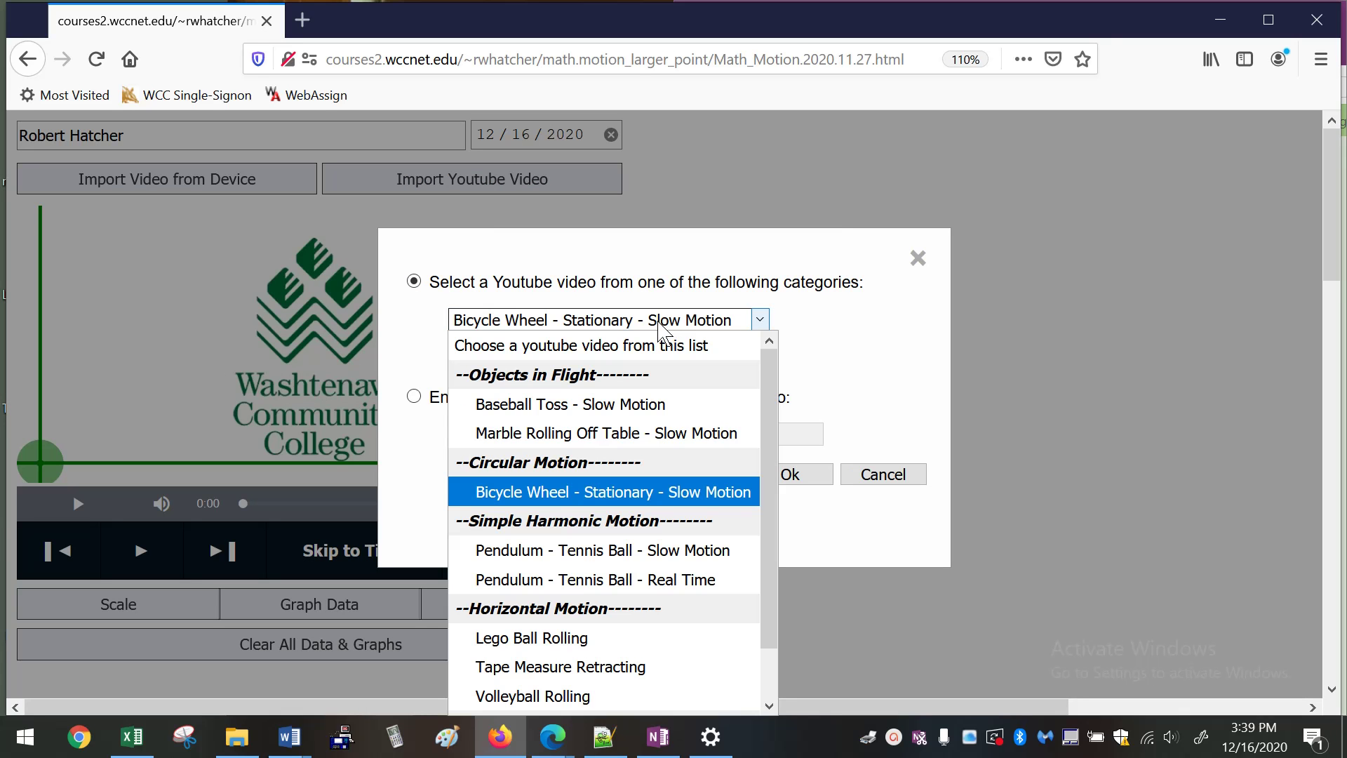
pyautogui.click(624, 405)
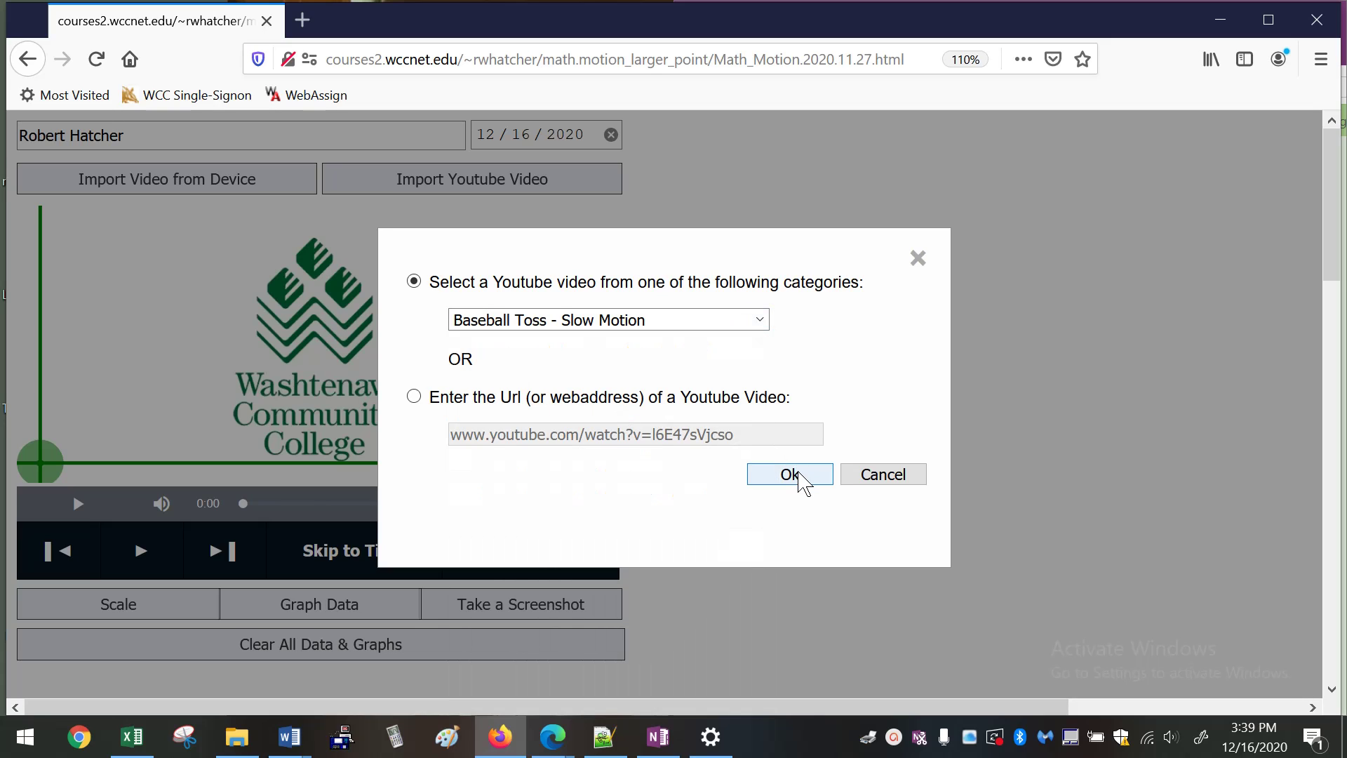
pyautogui.click(800, 483)
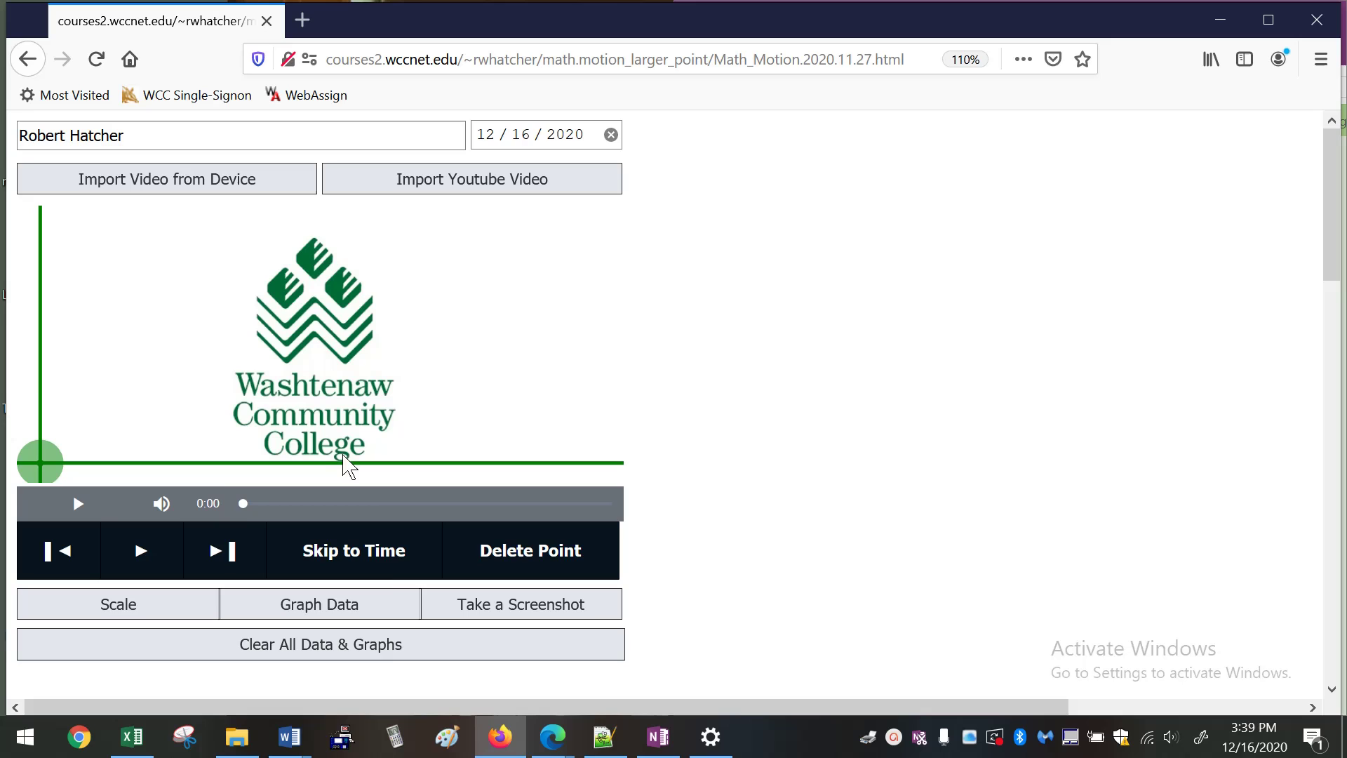
# Play the video briefly, pause it, and rewind it to 0:00.
pyautogui.click(141, 558)
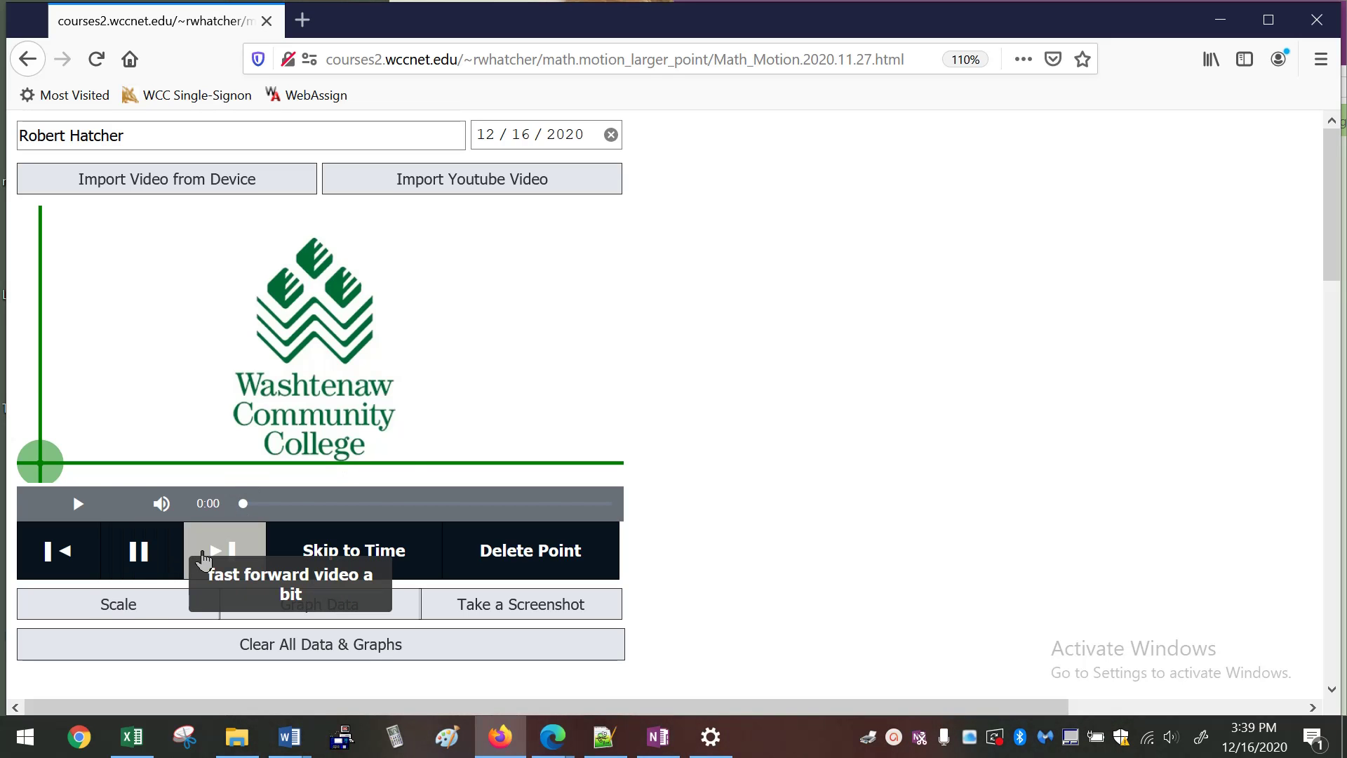
pyautogui.click(136, 551)
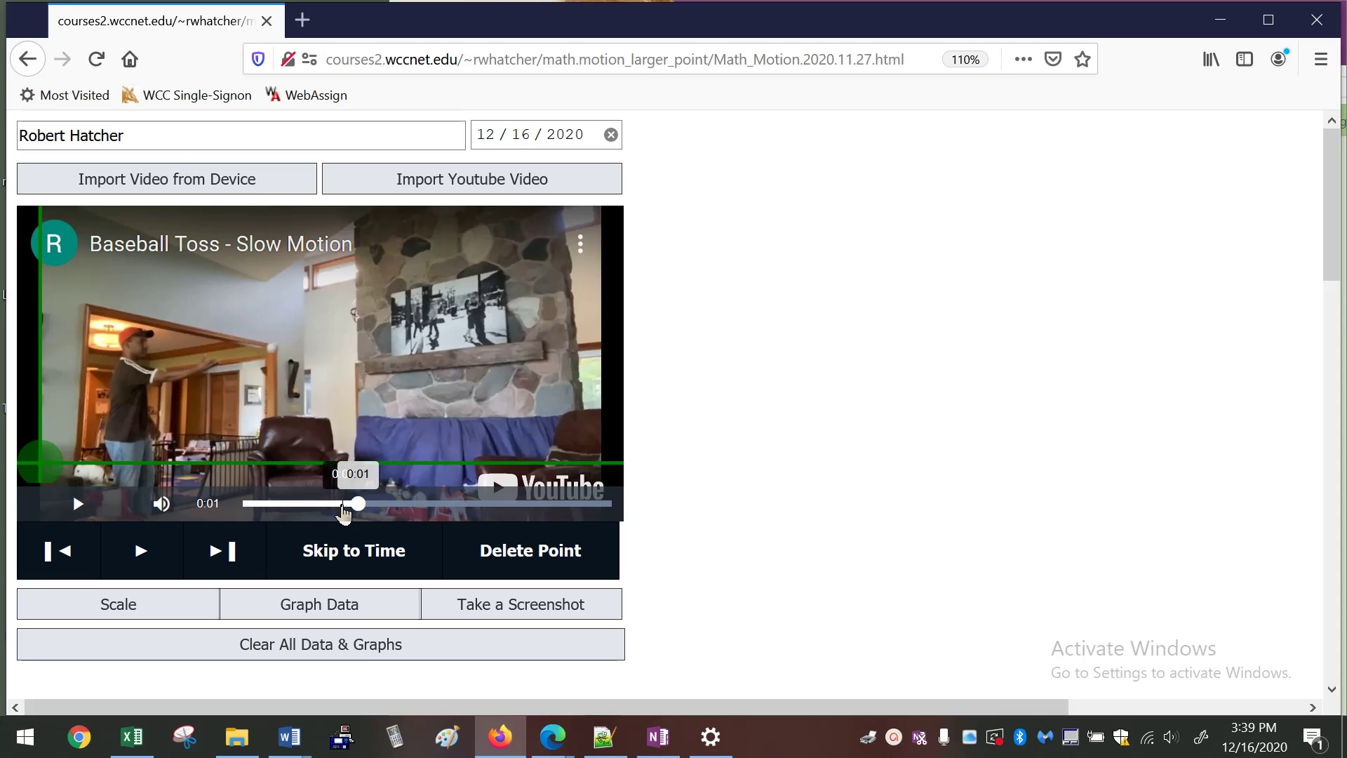
pyautogui.moveTo(343, 509); pyautogui.dragTo(320, 509)
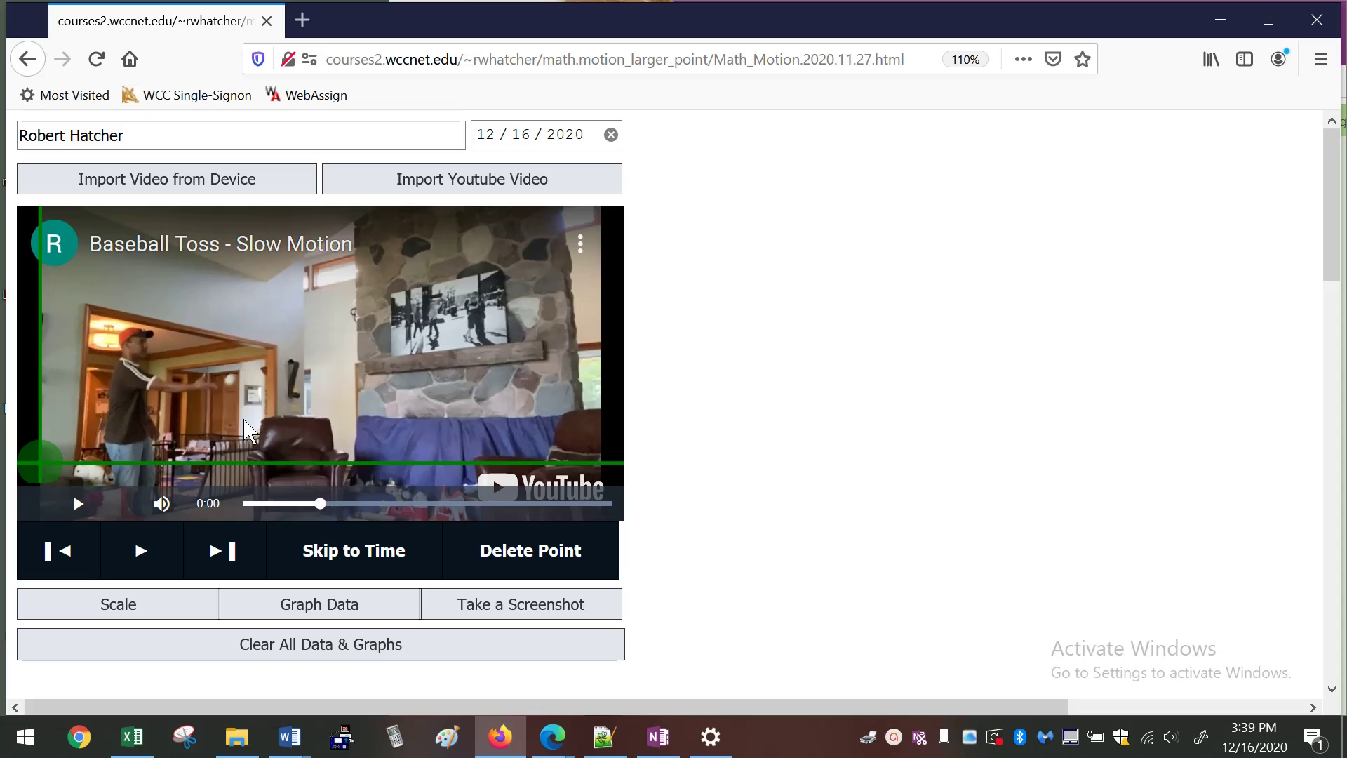
# Mark the ball at 0.79 s and place the origin so it reads x 26, y 24.3.
pyautogui.click(230, 380)
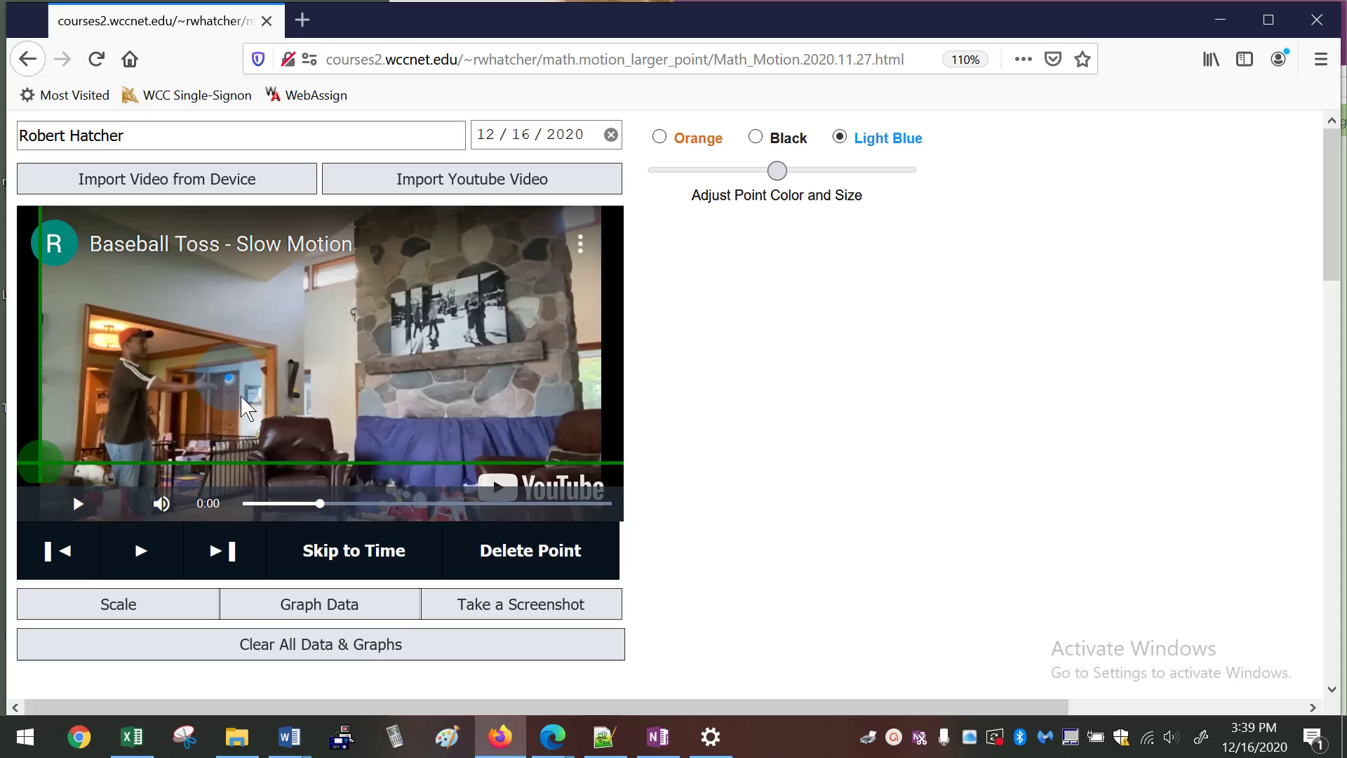
pyautogui.click(247, 408)
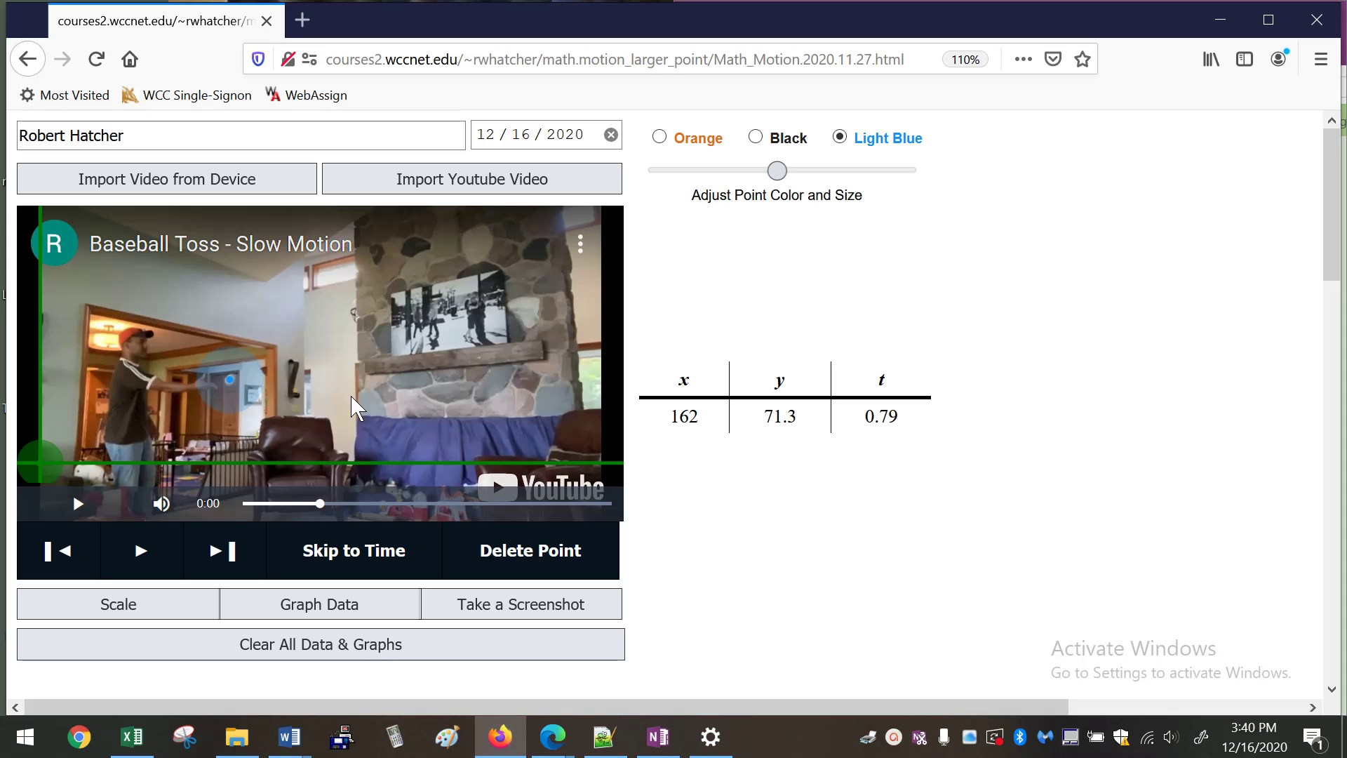
pyautogui.click(200, 417)
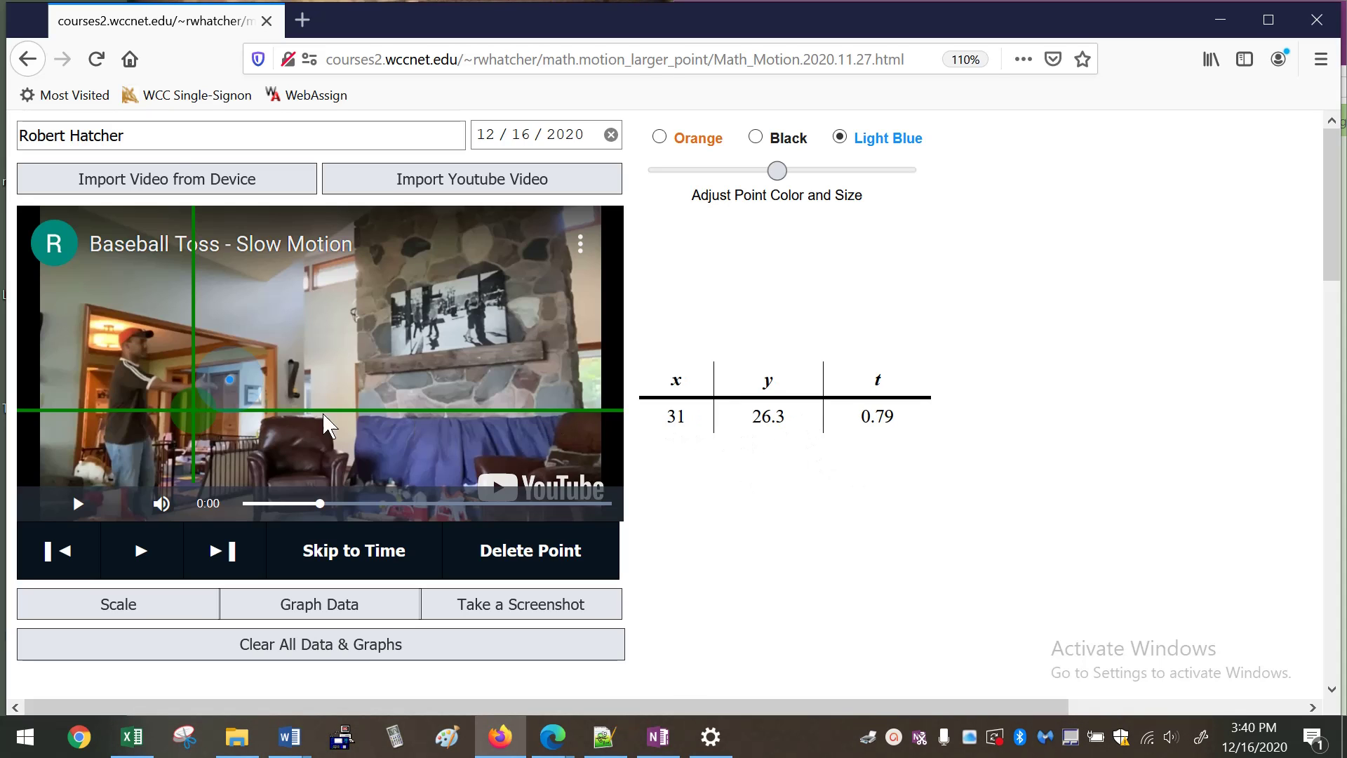
pyautogui.click(235, 388)
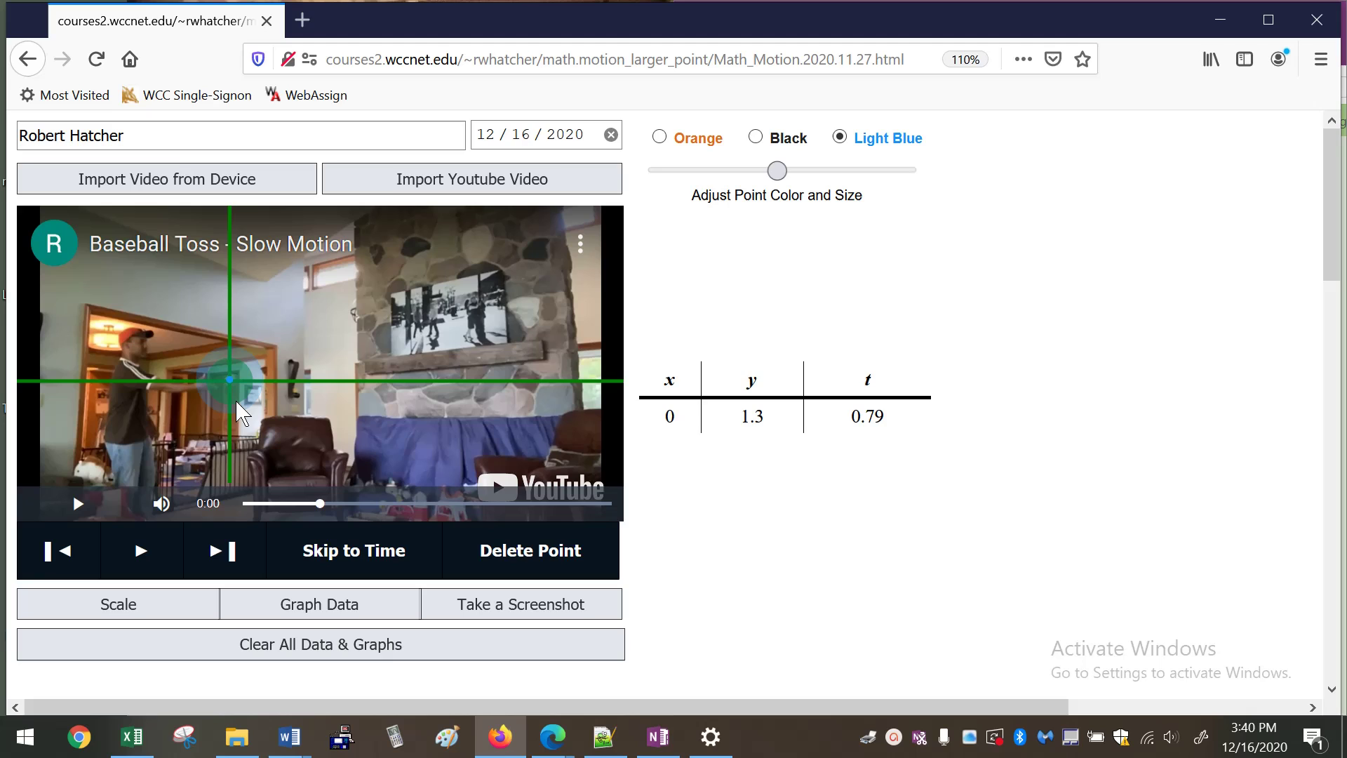
pyautogui.click(240, 411)
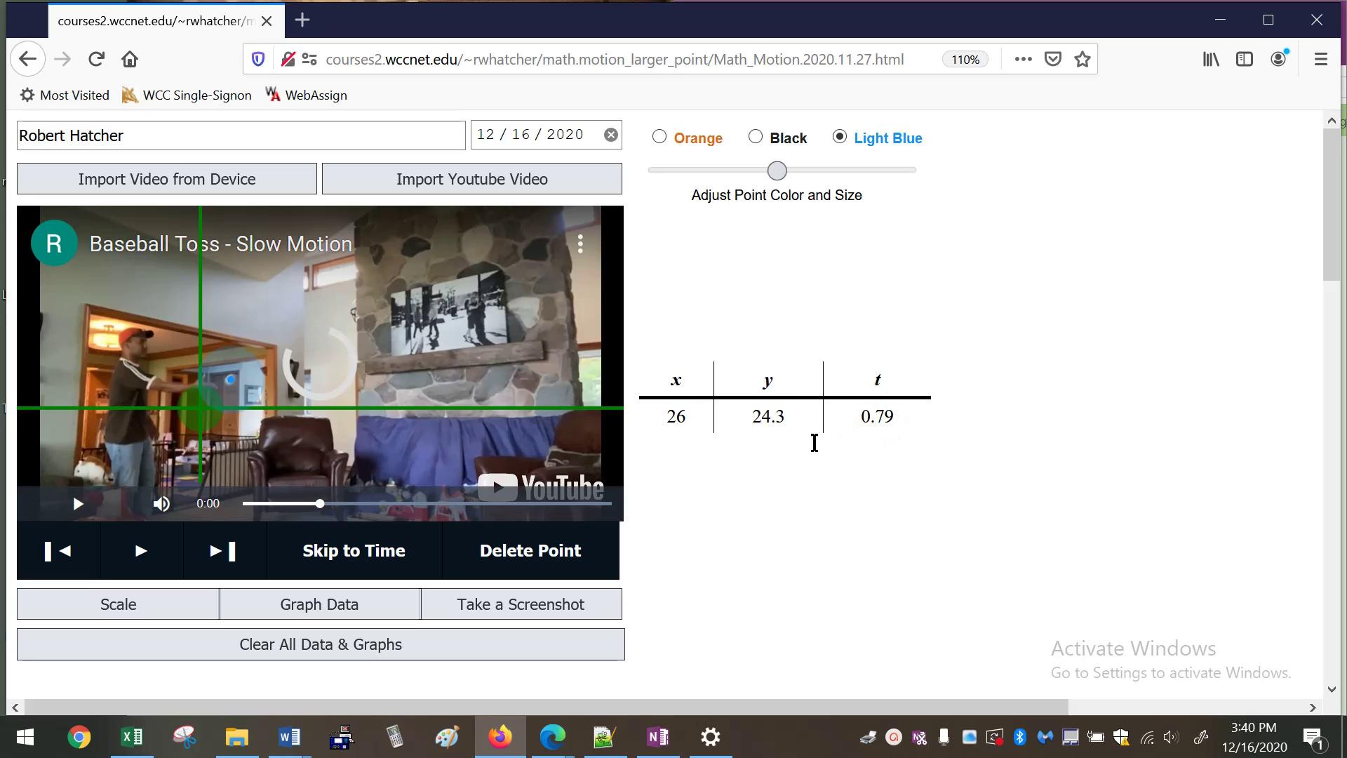
# Mark the ball at 1.24 s and 1.13 s, redoing the 1.13 s point.
pyautogui.click(139, 547)
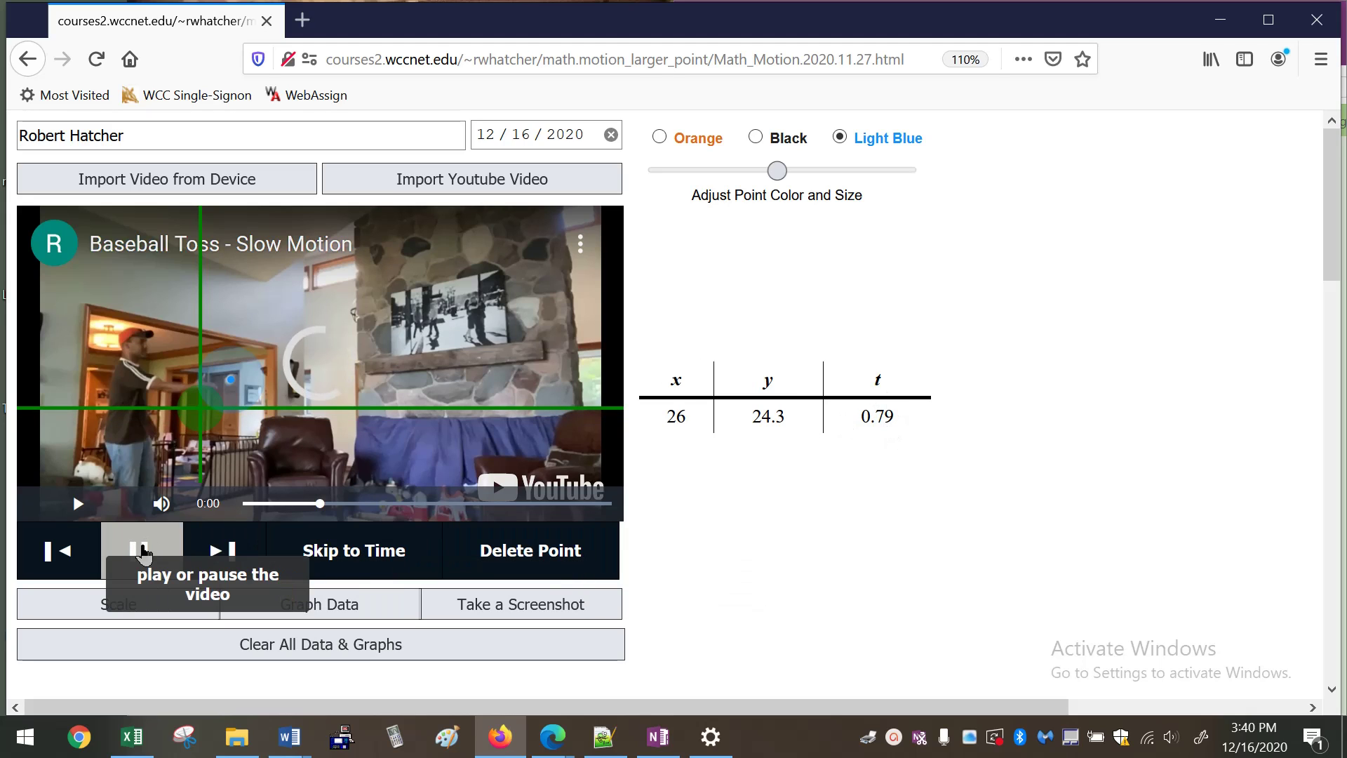
pyautogui.click(283, 344)
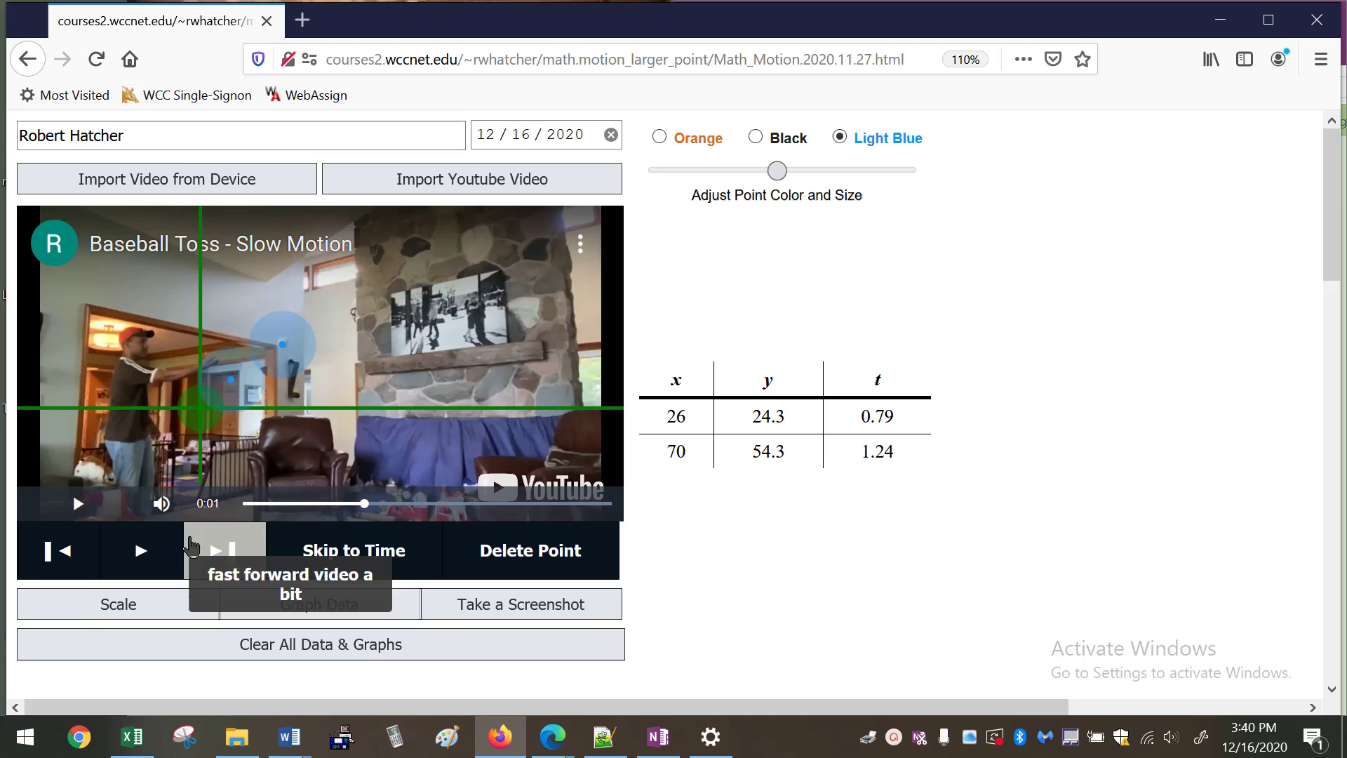
pyautogui.click(64, 560)
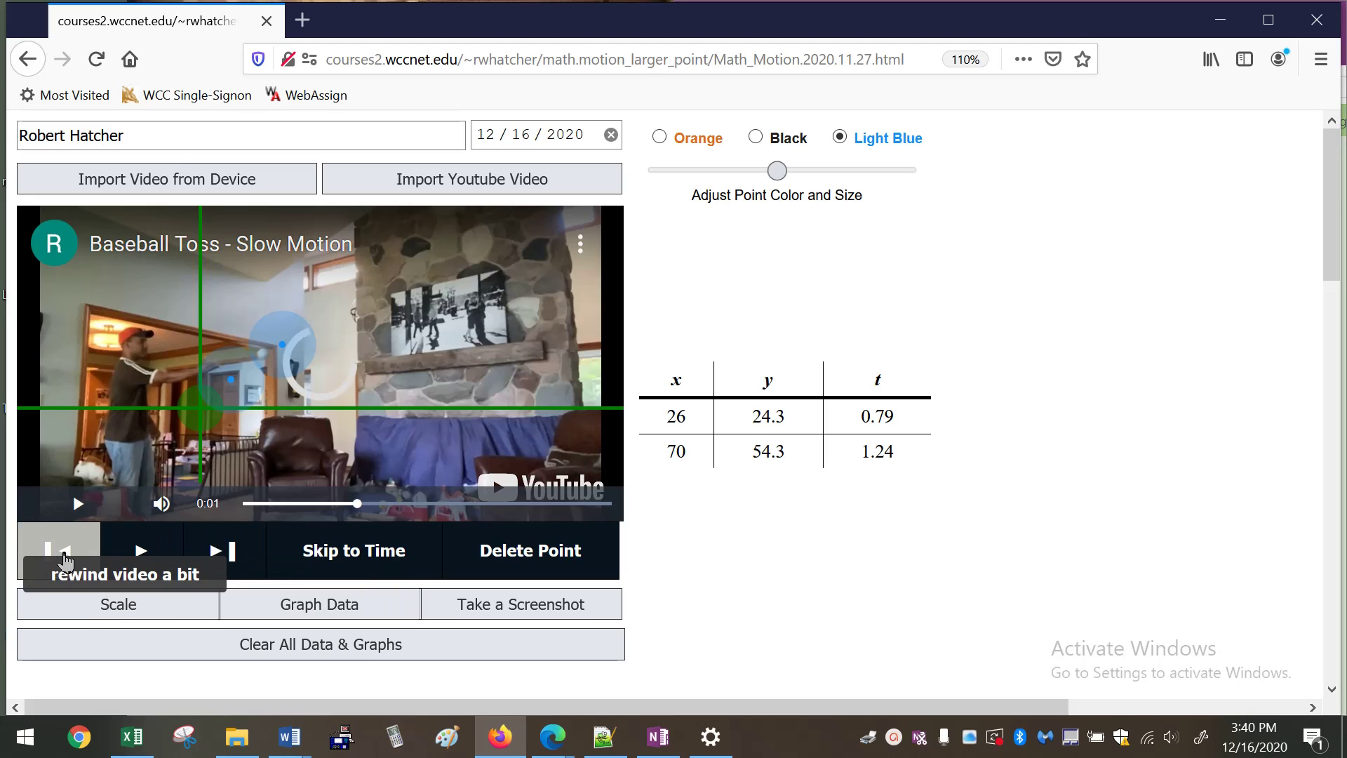
pyautogui.click(262, 354)
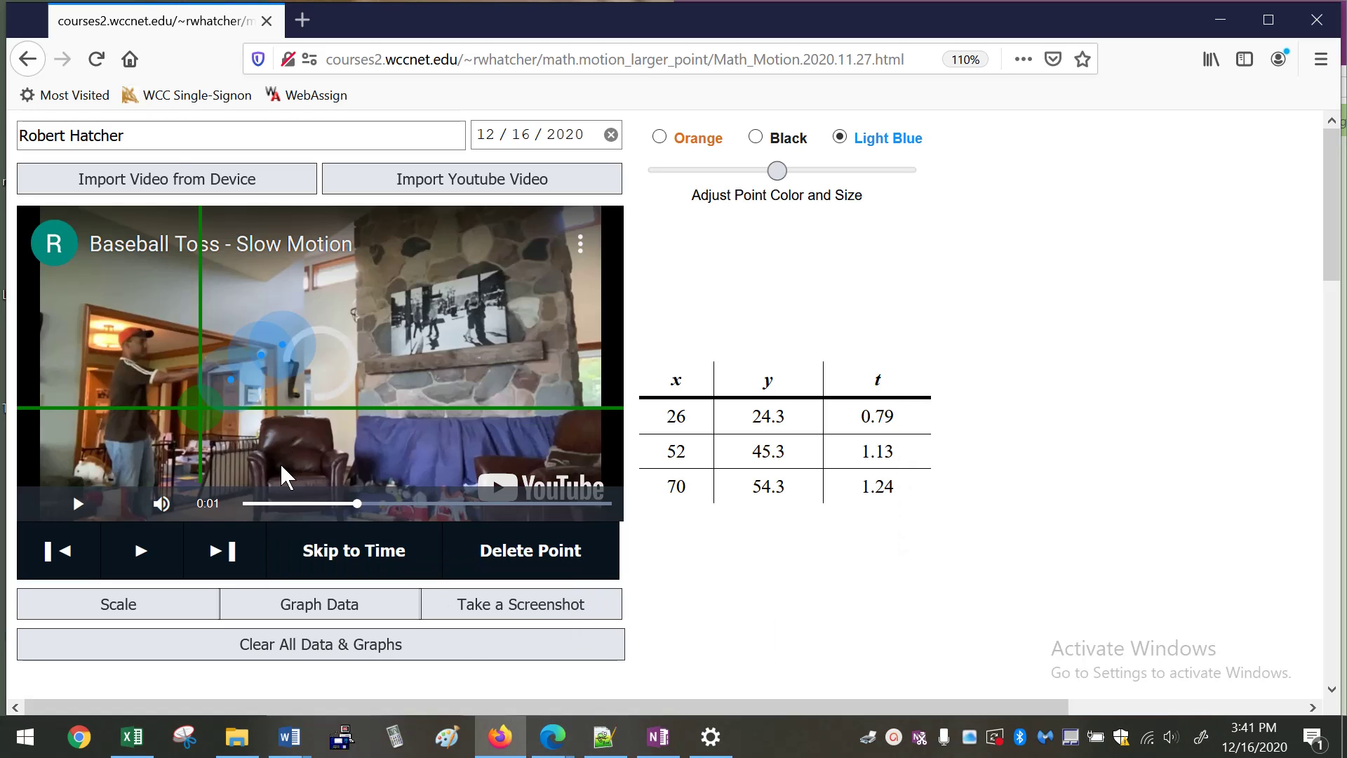
pyautogui.click(273, 372)
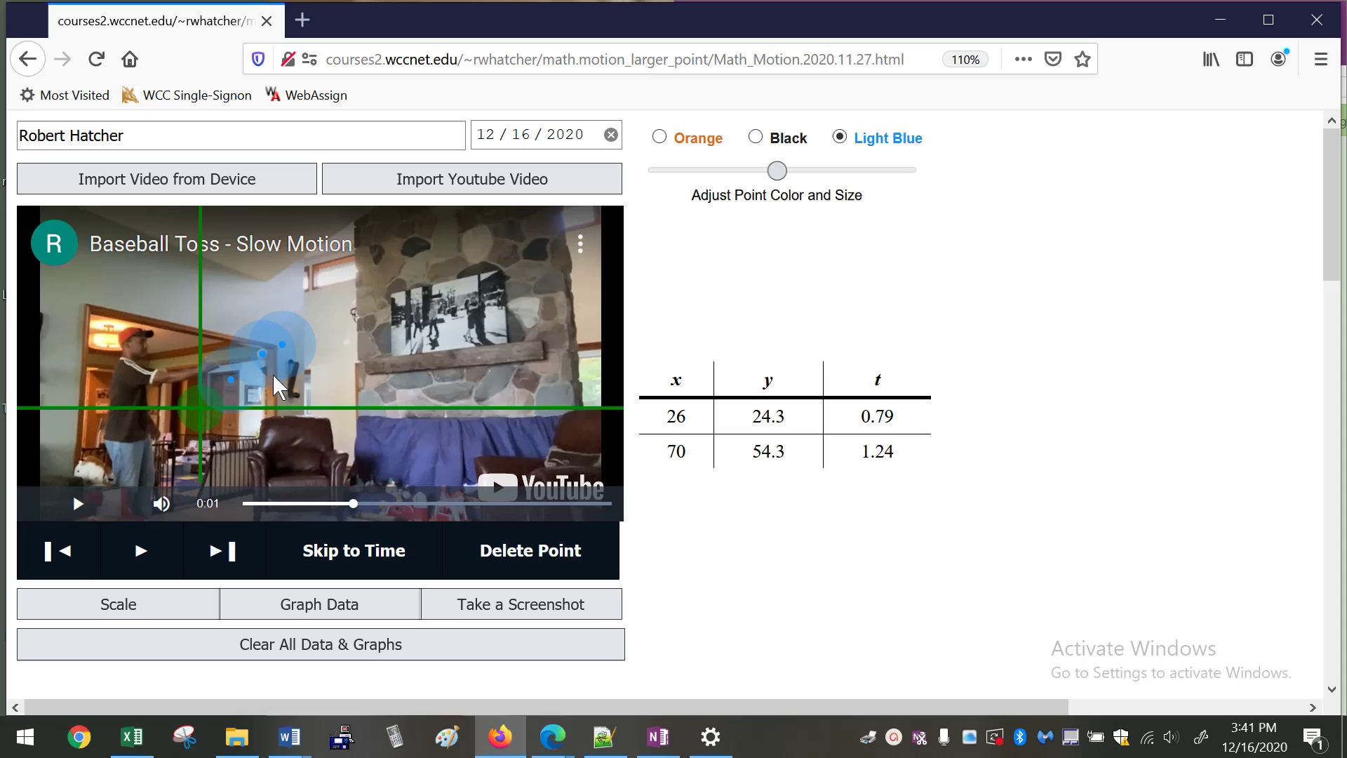
pyautogui.click(272, 373)
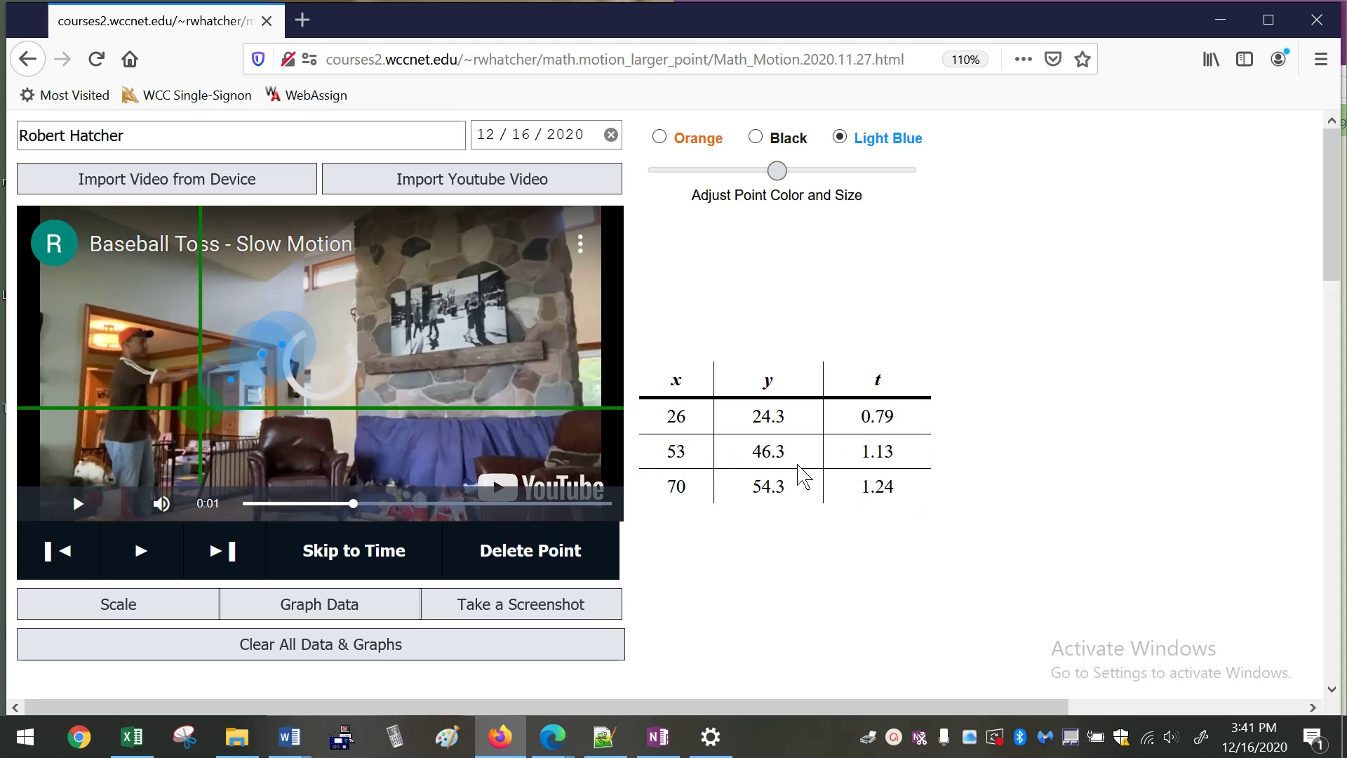
pyautogui.click(55, 548)
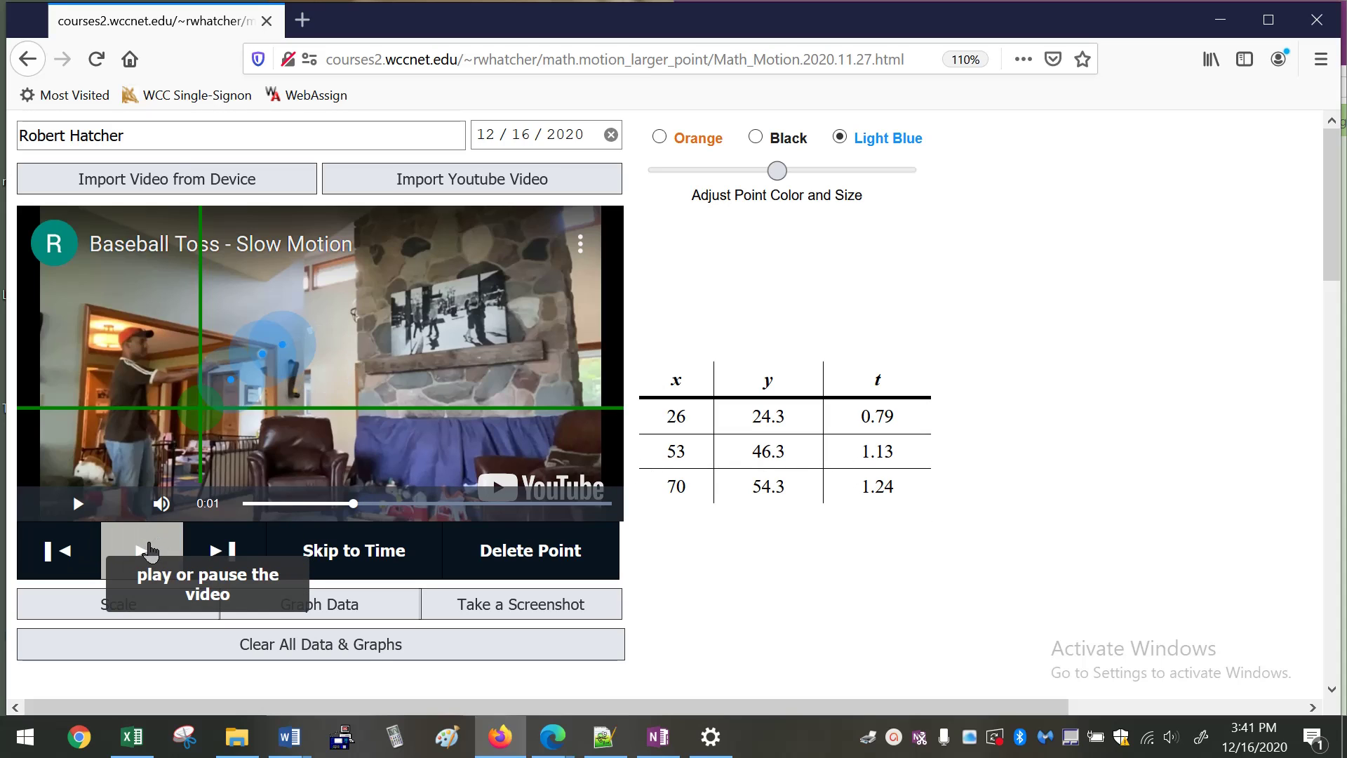
pyautogui.click(141, 550)
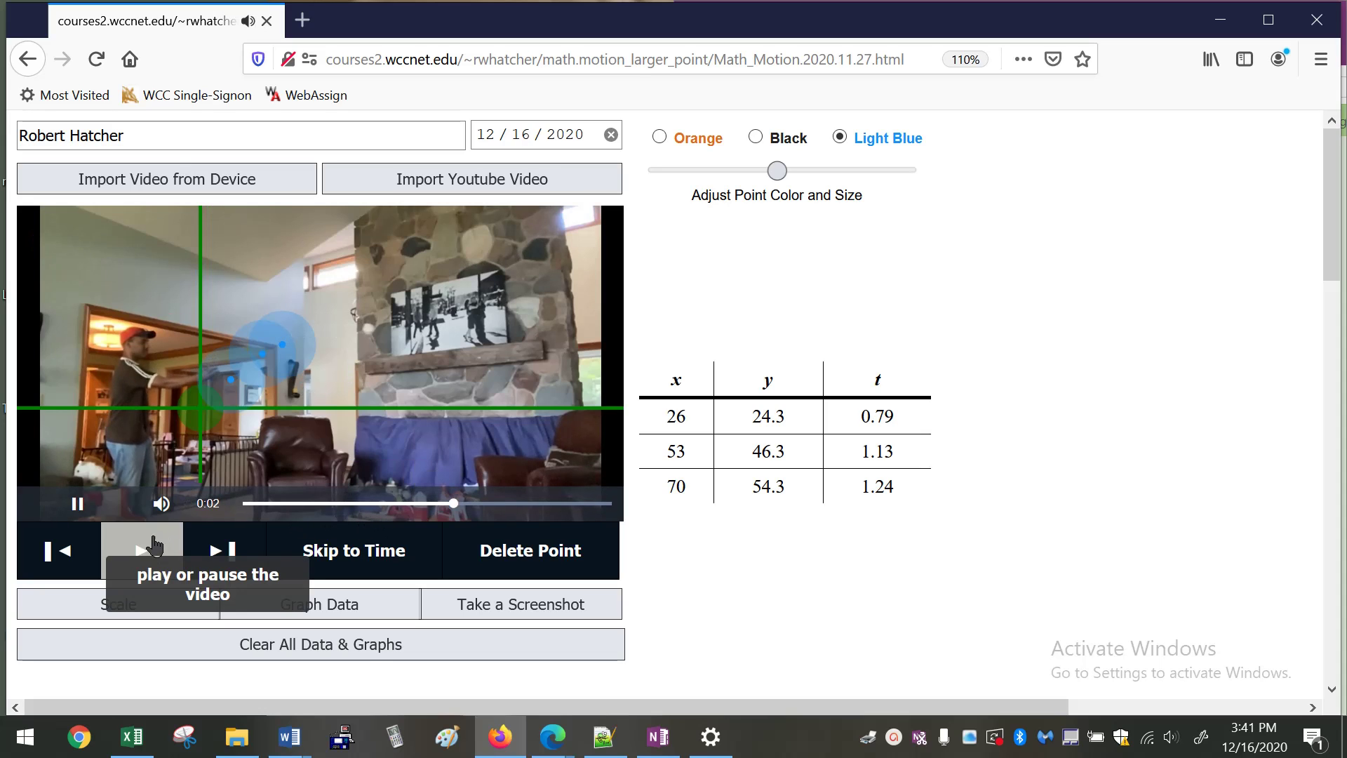
pyautogui.click(141, 551)
# Mark the ball at 2.4 s, 2.95 s (211, 32.3) and 3.23 s (244, 4.3), then scrub back.
pyautogui.click(394, 339)
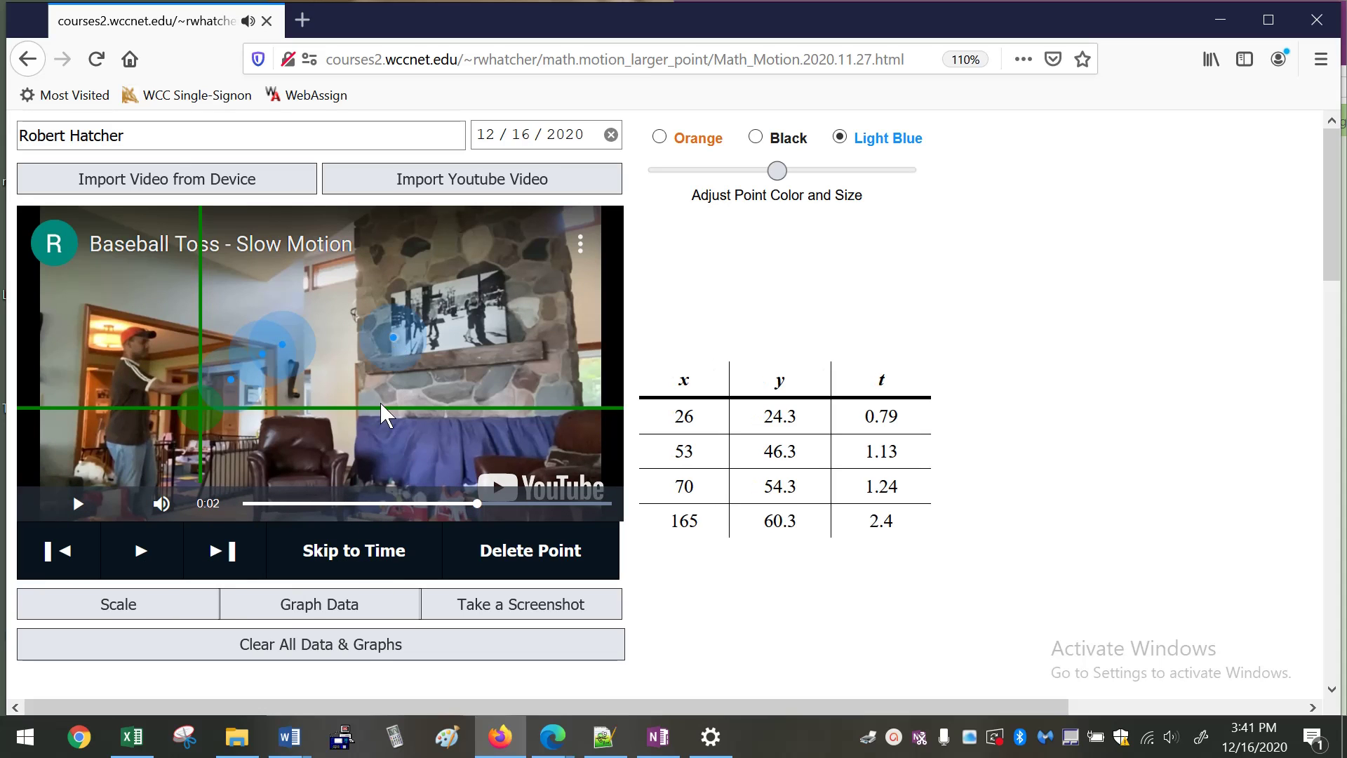
pyautogui.click(153, 552)
pyautogui.click(152, 551)
pyautogui.click(446, 370)
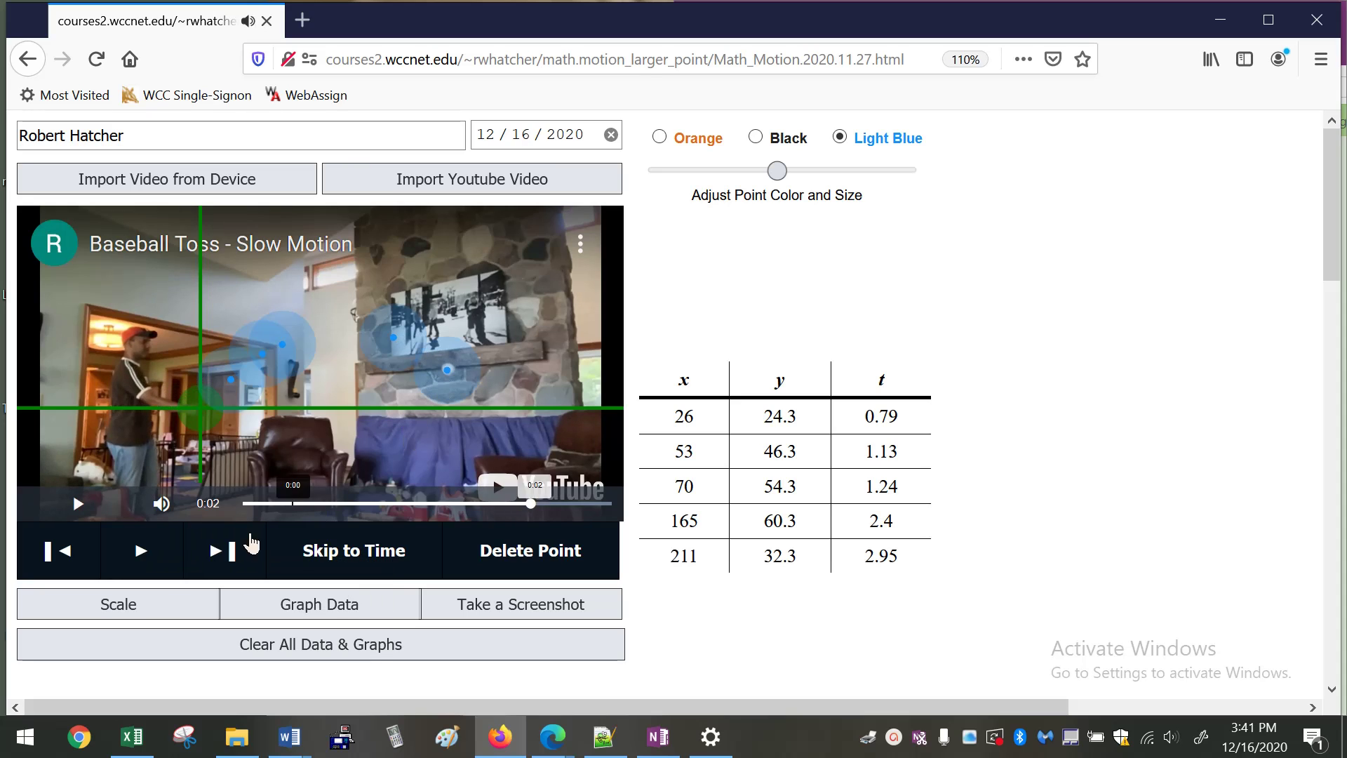
pyautogui.click(140, 551)
pyautogui.click(141, 551)
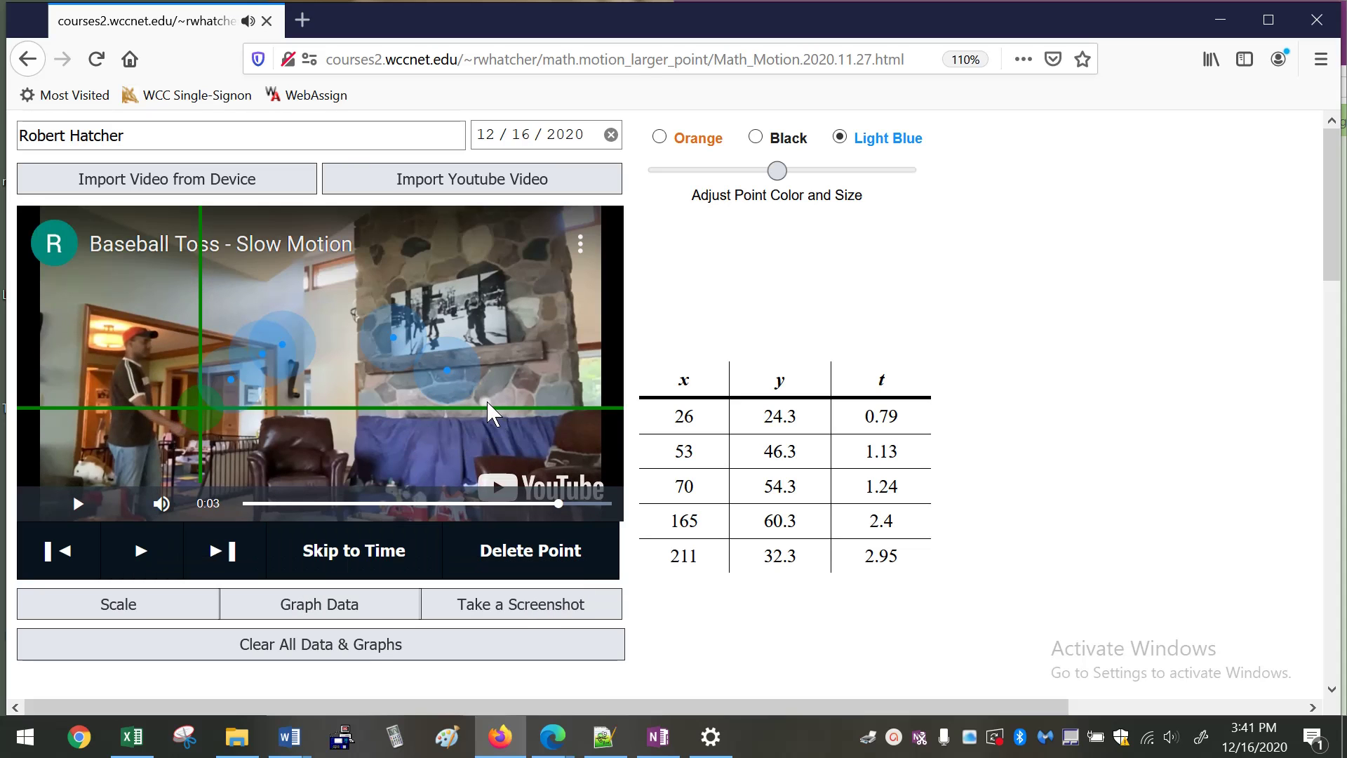
pyautogui.click(485, 402)
pyautogui.click(486, 503)
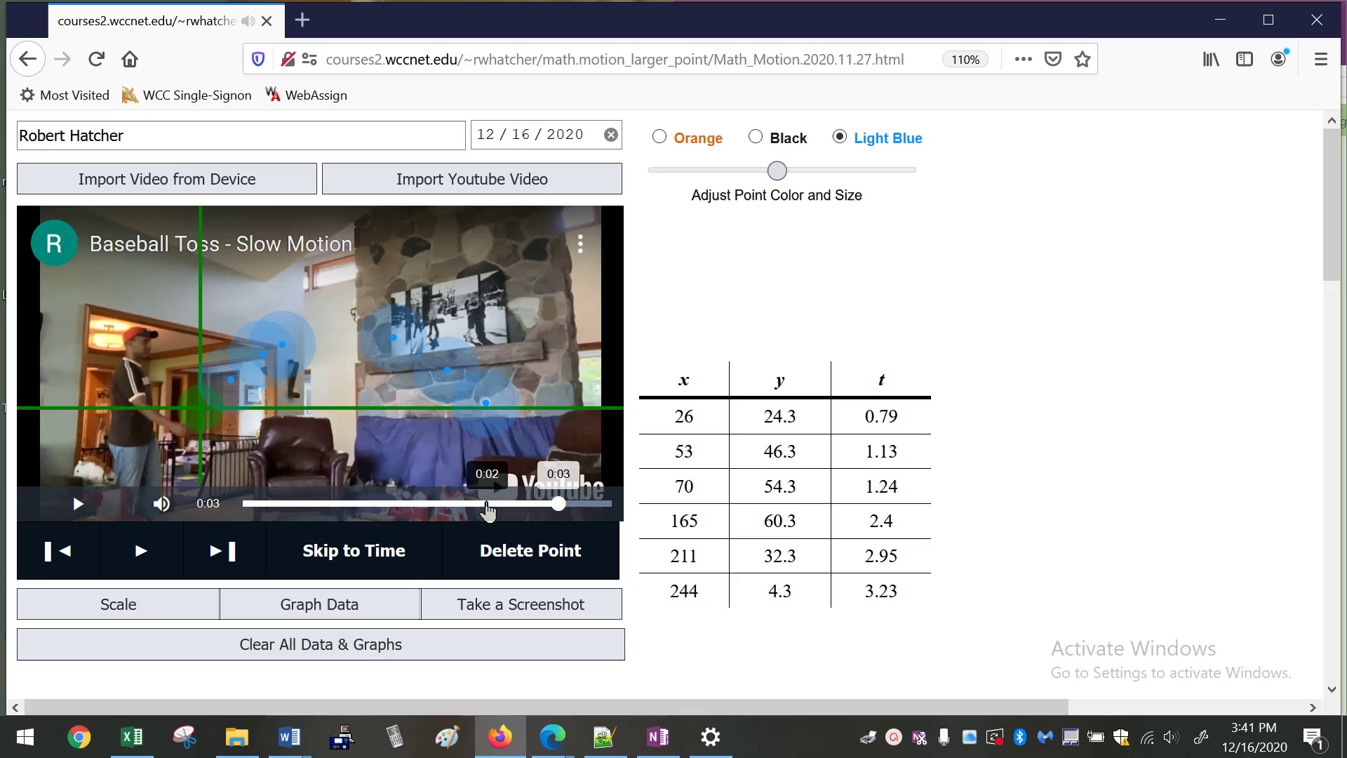
pyautogui.moveTo(487, 511); pyautogui.dragTo(518, 512)
pyautogui.click(379, 534)
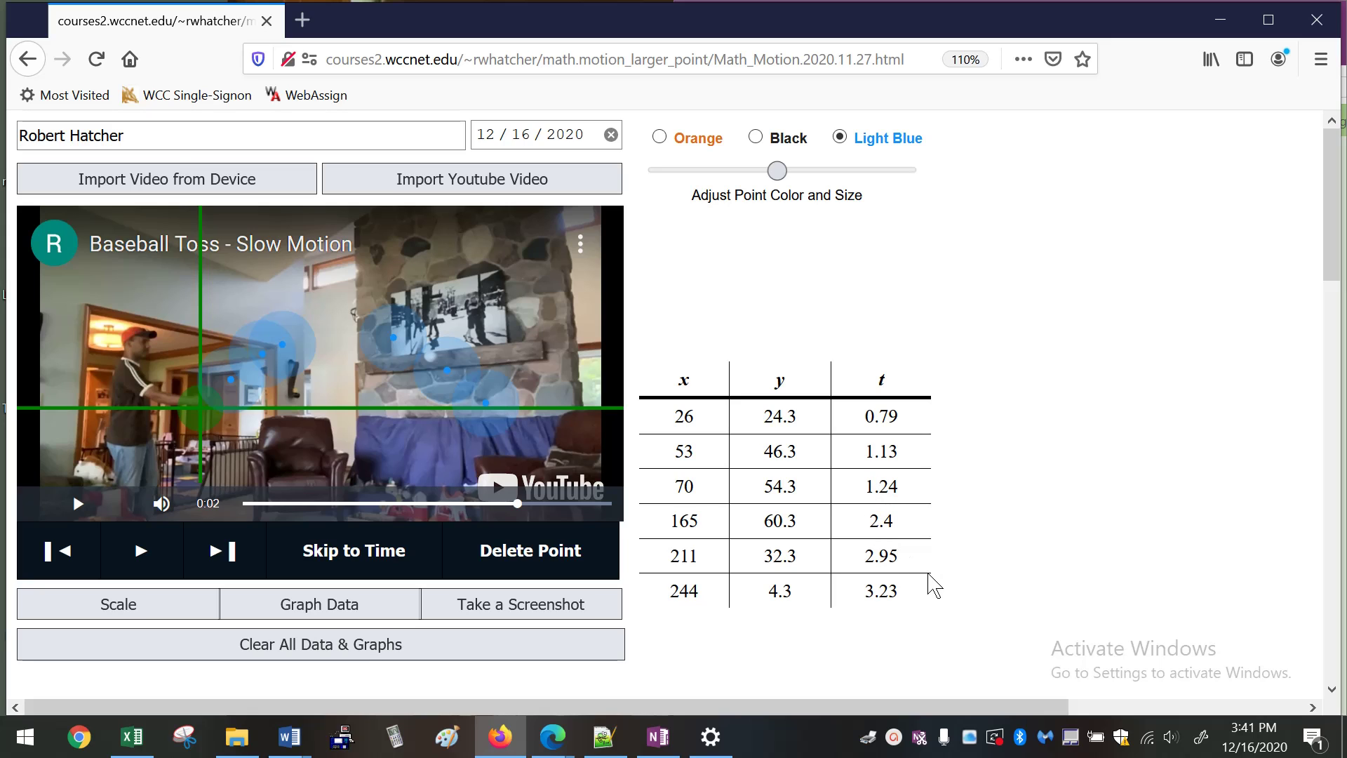
# Jump the video to 1.8 s and mark the ball, adding the row x 110, y 68.3.
pyautogui.click(371, 540)
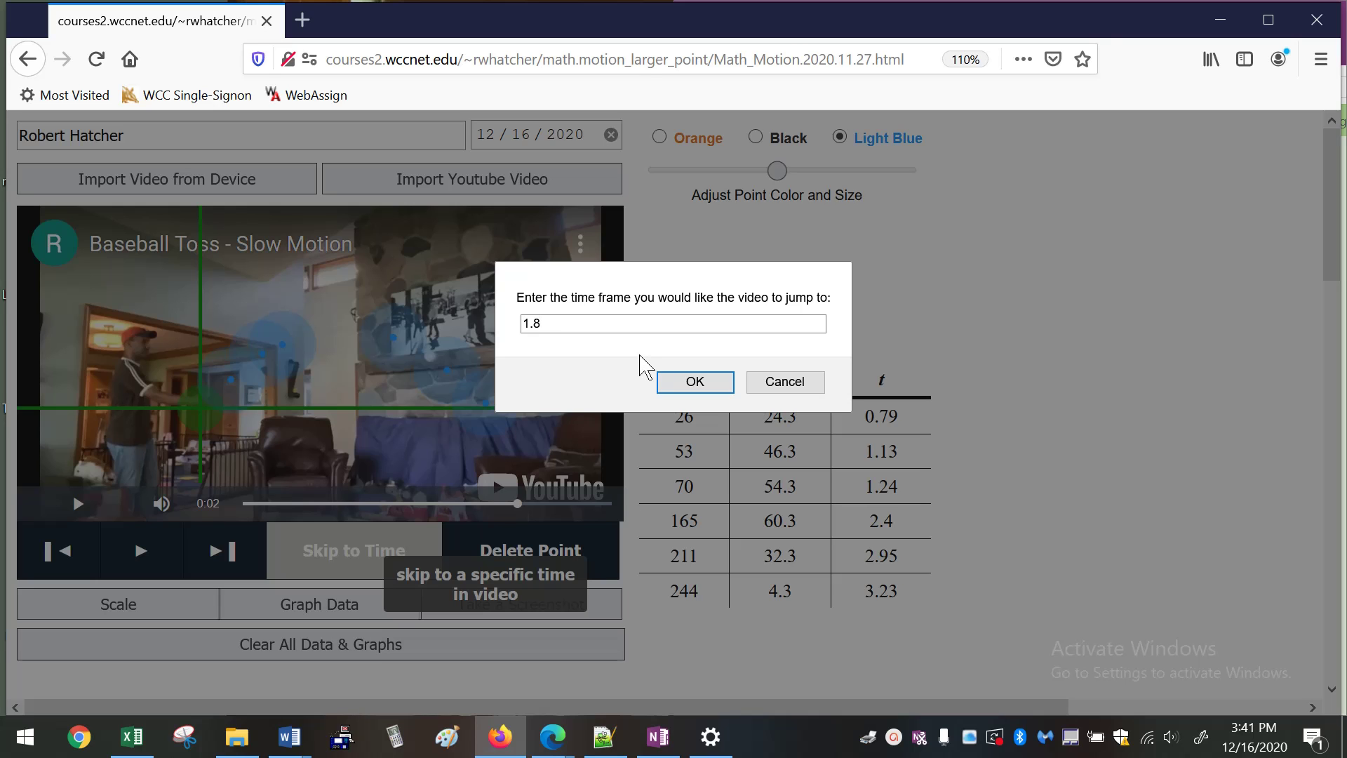
pyautogui.click(702, 381)
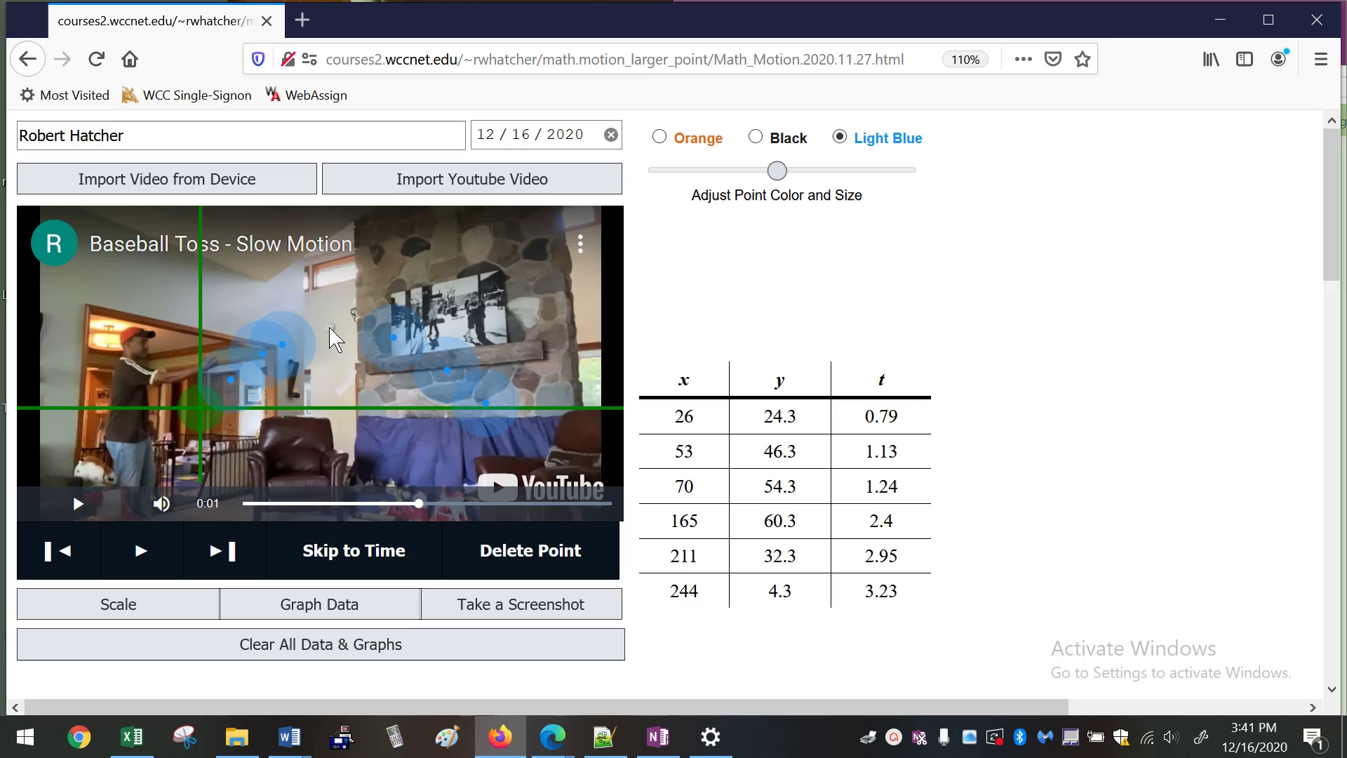
pyautogui.click(330, 328)
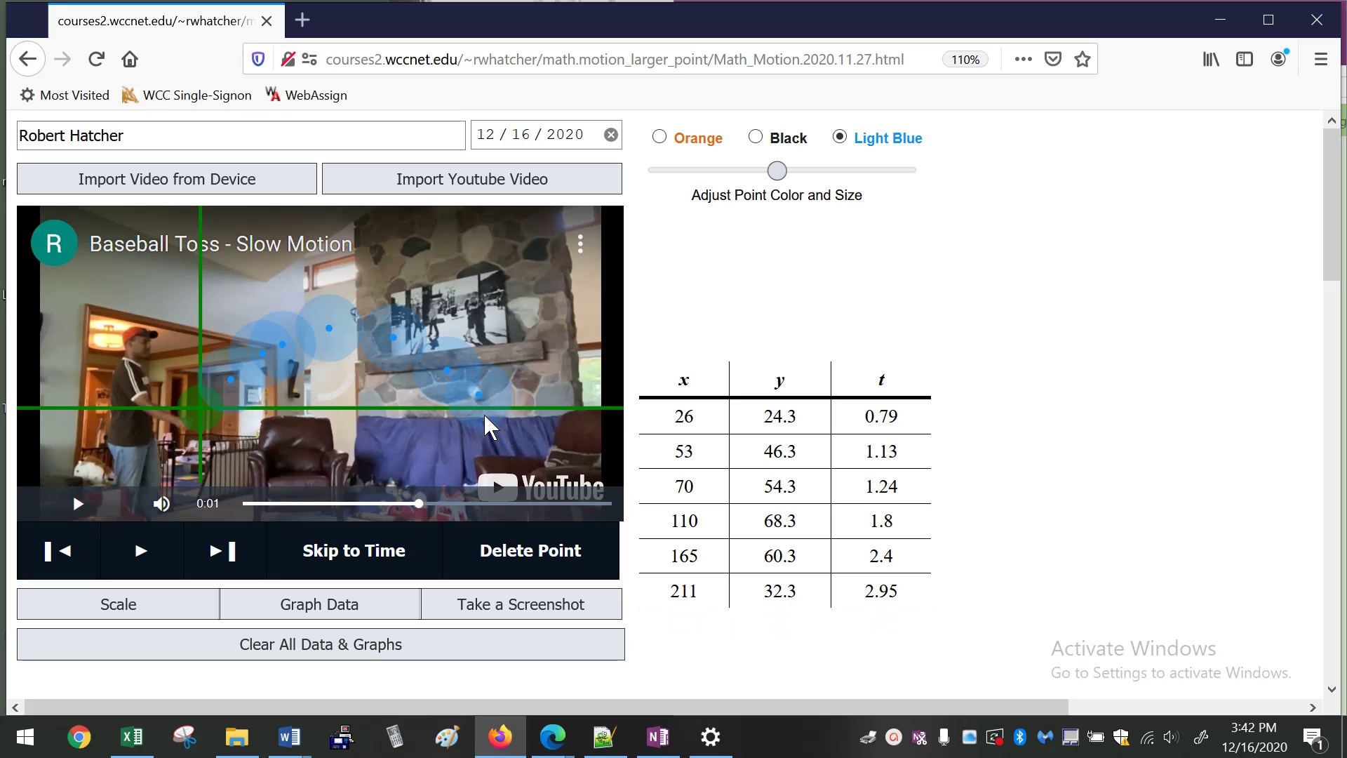
# Re-mark the ball at 3.23 s (234, 13.3), then try black and orange markers at larger sizes.
pyautogui.click(479, 411)
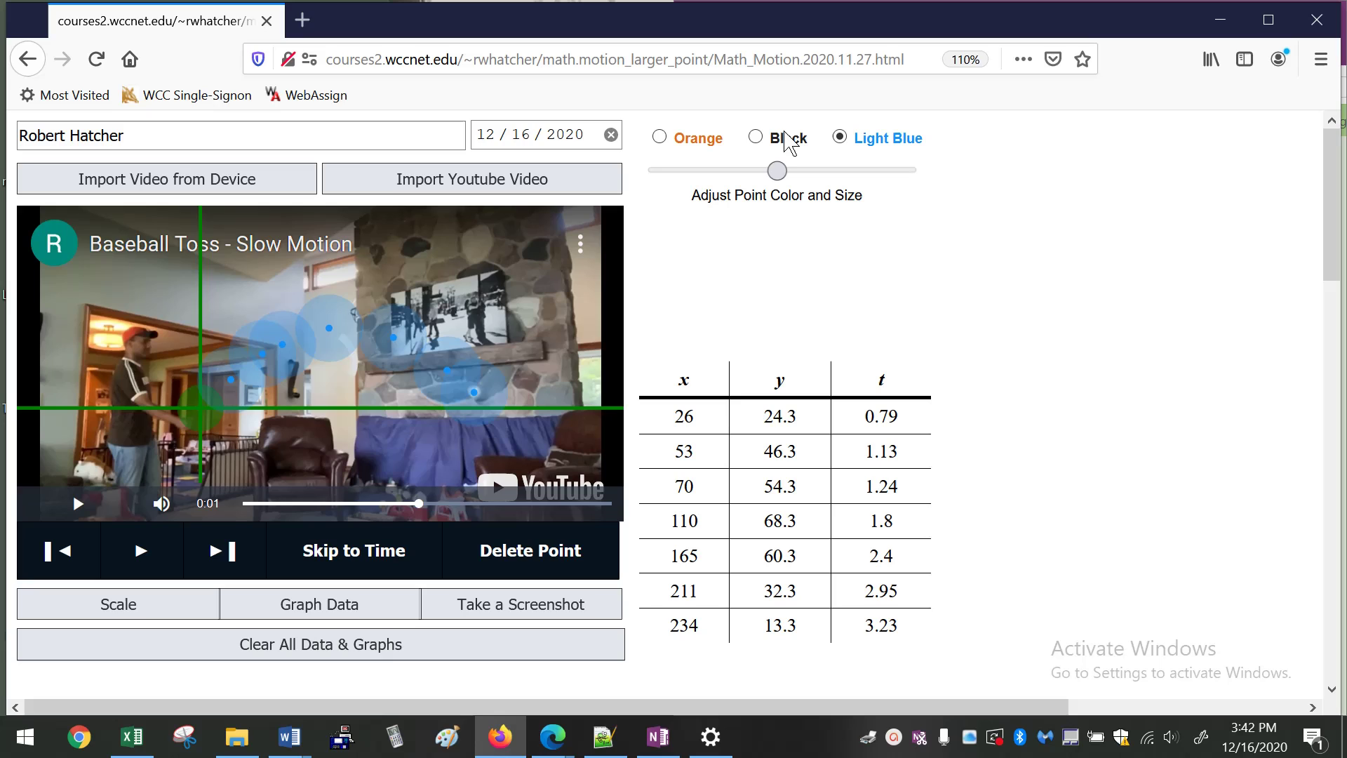
pyautogui.click(786, 138)
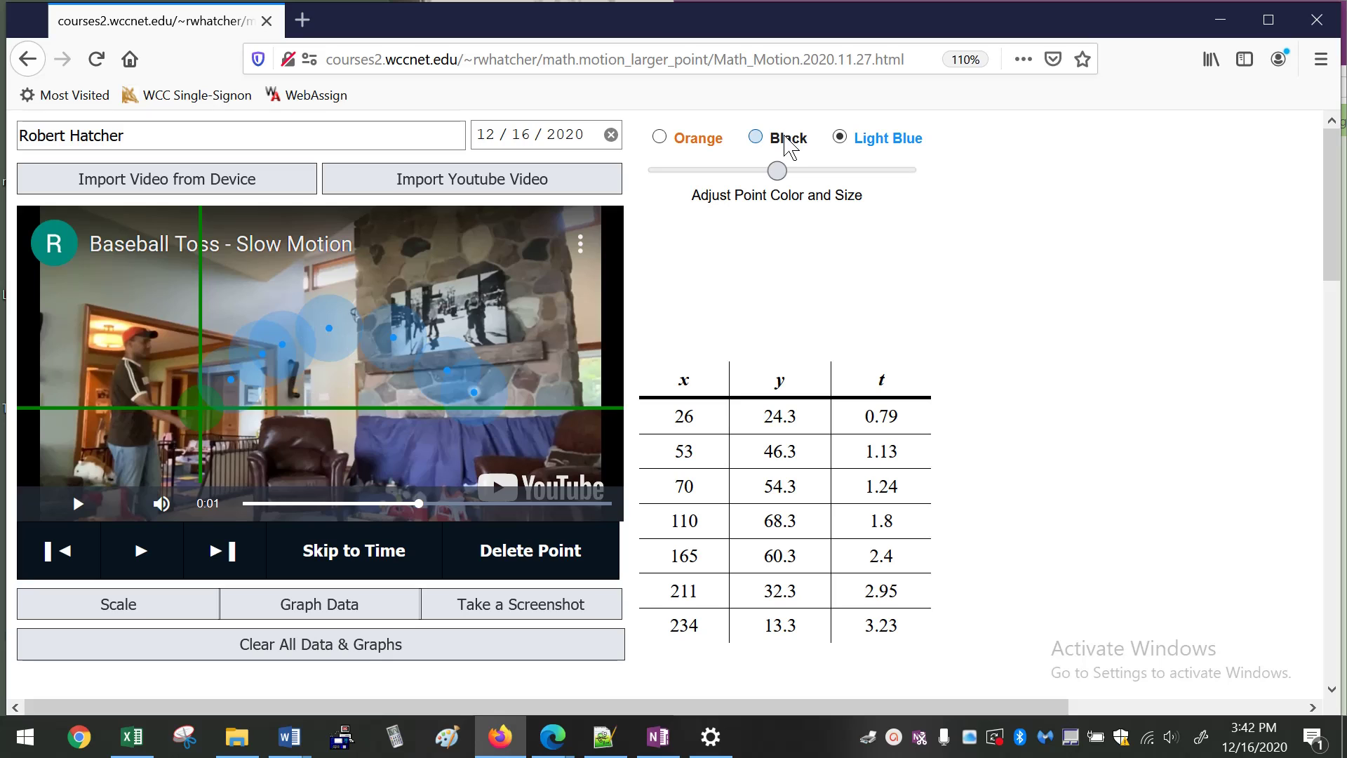
pyautogui.click(698, 139)
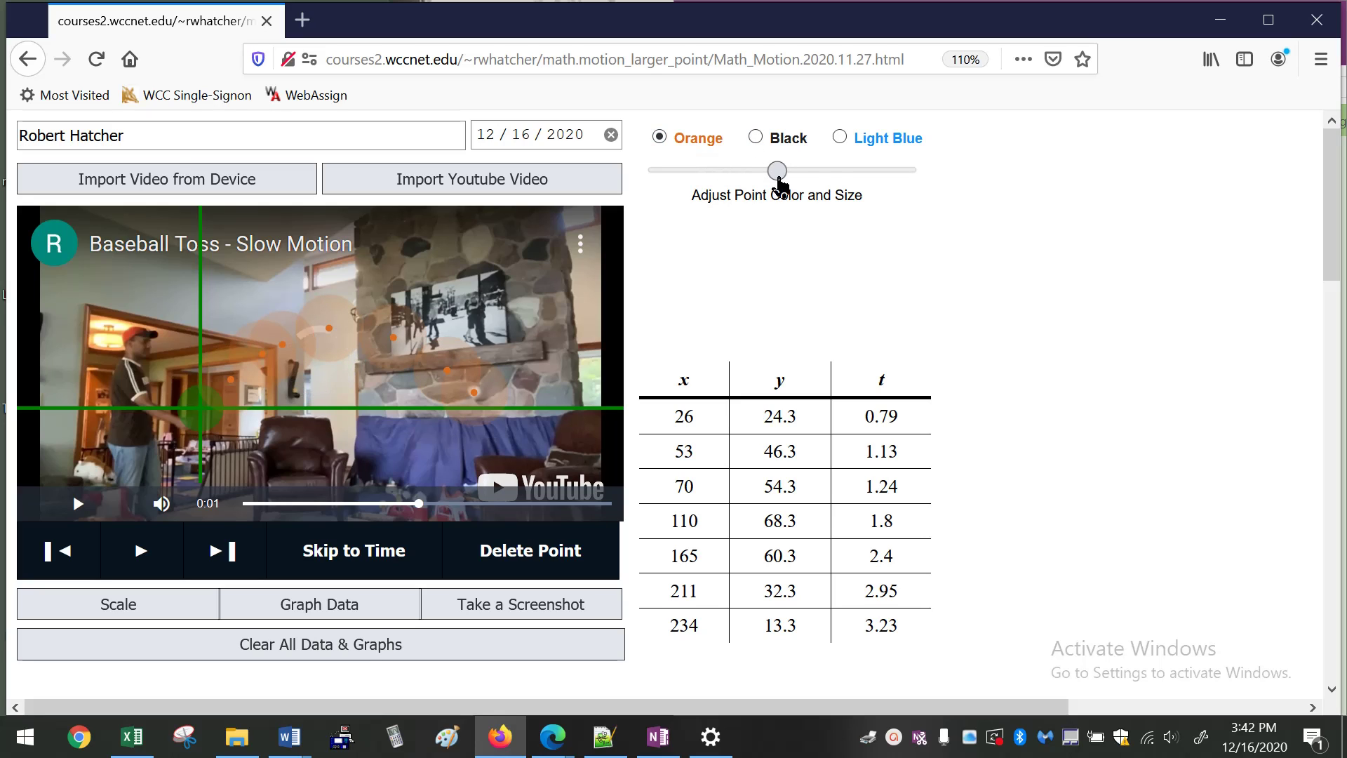
pyautogui.moveTo(781, 184); pyautogui.dragTo(835, 196)
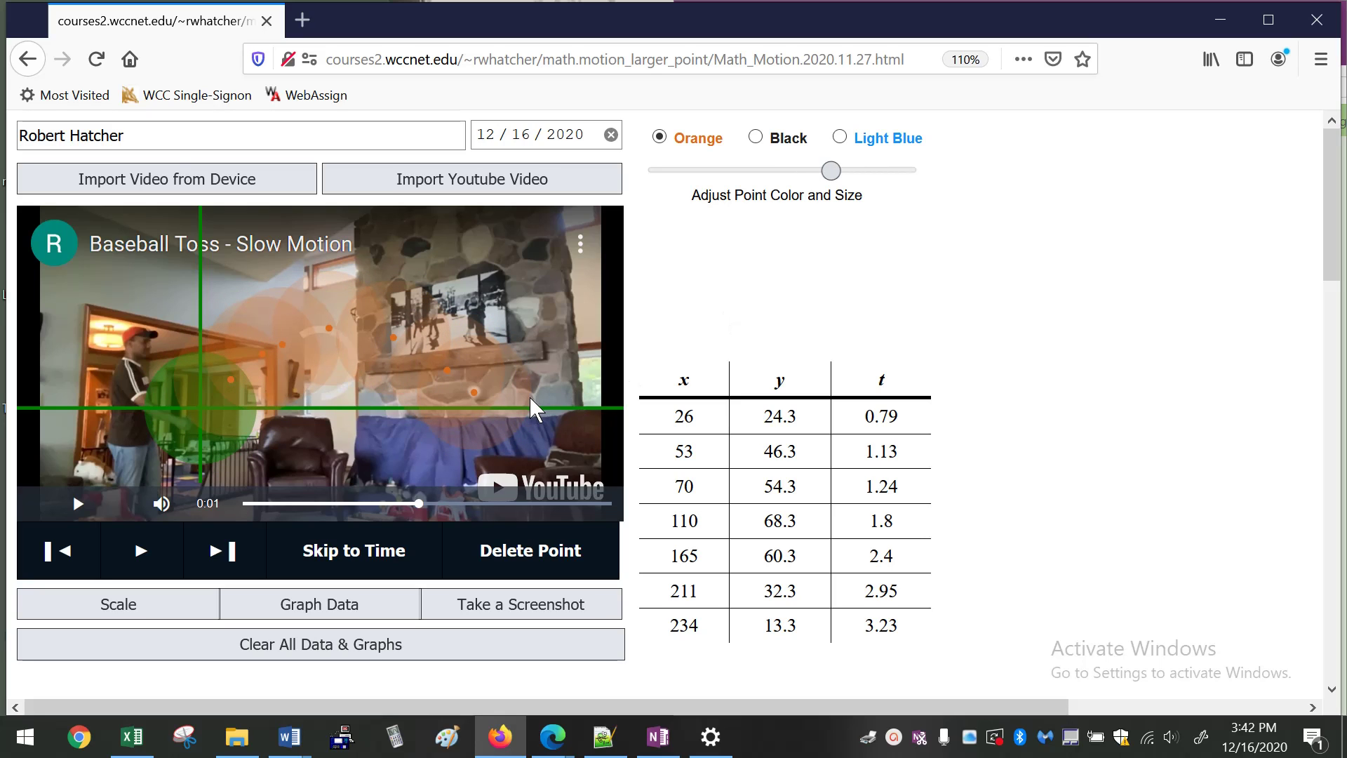
pyautogui.moveTo(826, 170); pyautogui.dragTo(901, 186)
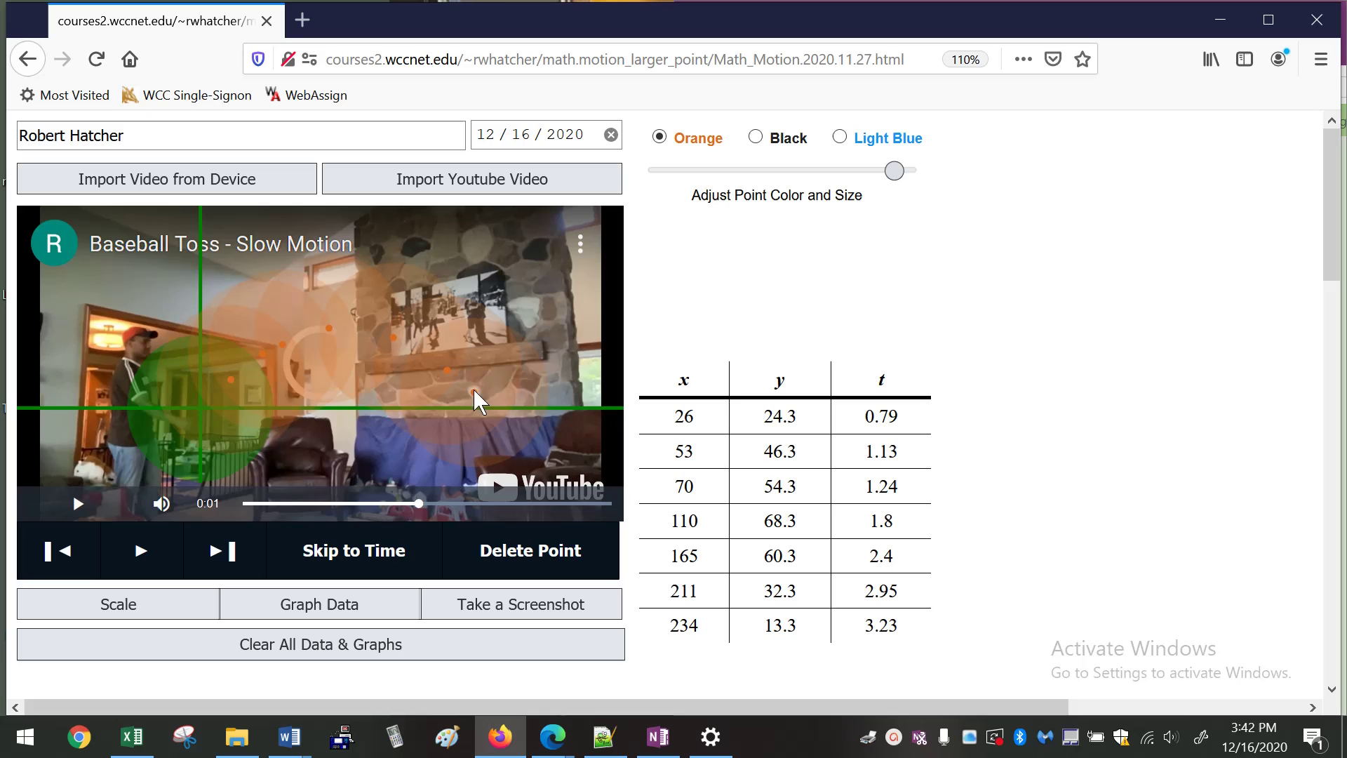
# Settle on light-blue point markers and shrink them to a small size.
pyautogui.click(867, 139)
pyautogui.click(792, 140)
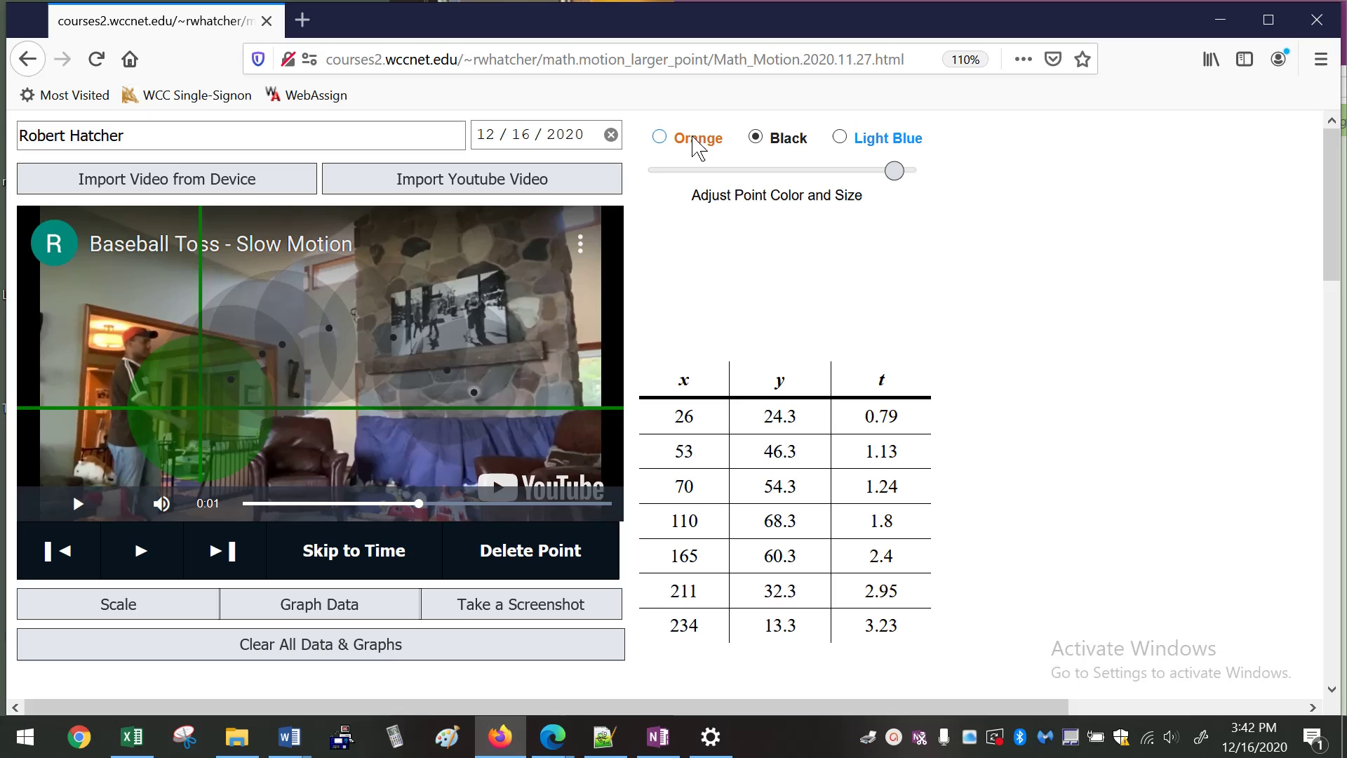
pyautogui.click(693, 139)
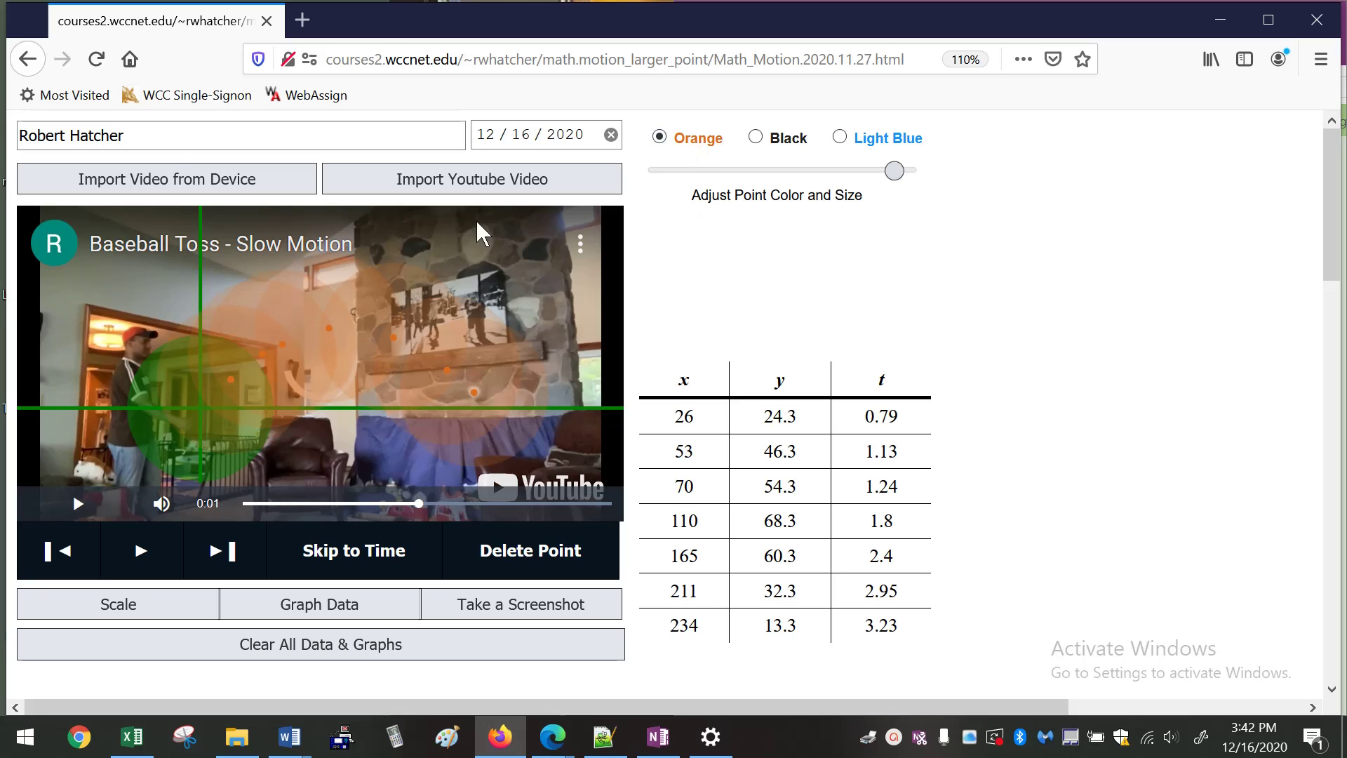
pyautogui.click(786, 140)
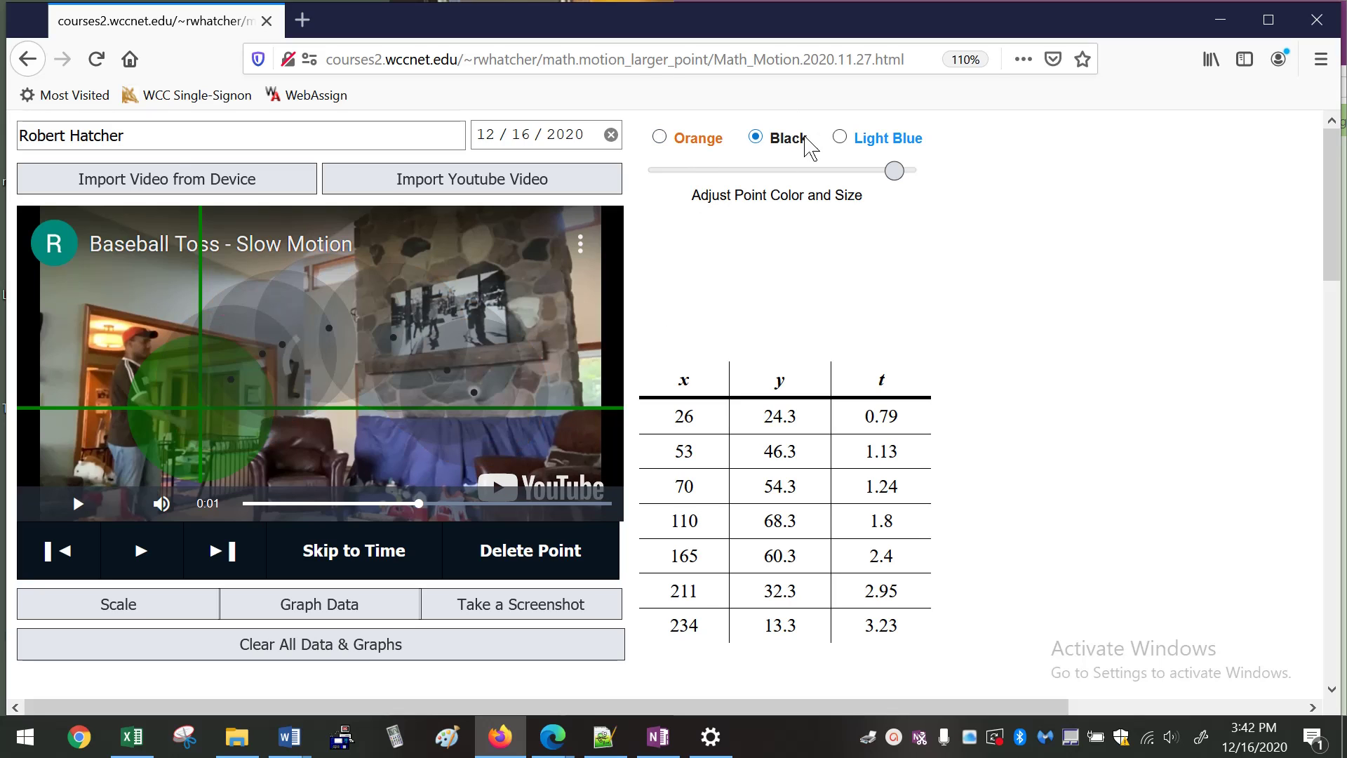
pyautogui.click(847, 141)
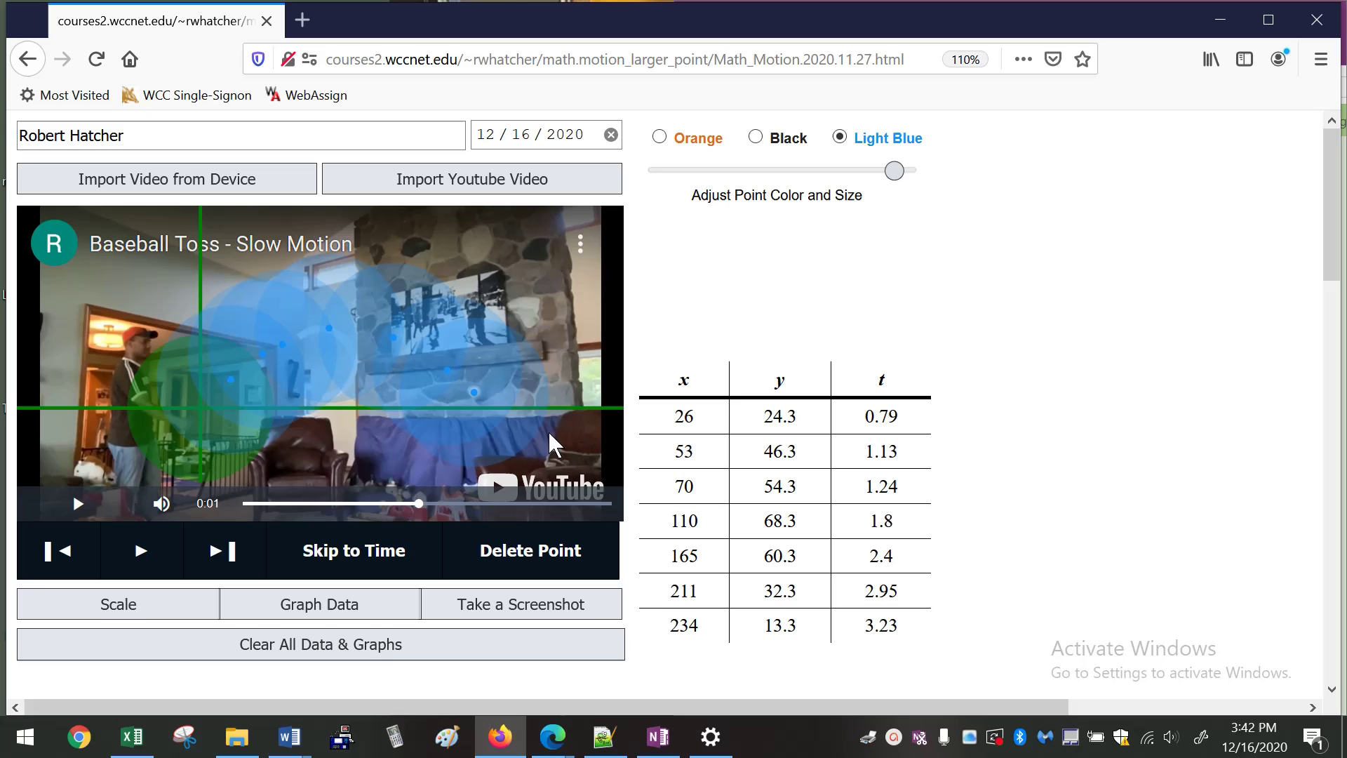
pyautogui.moveTo(782, 186); pyautogui.dragTo(684, 191)
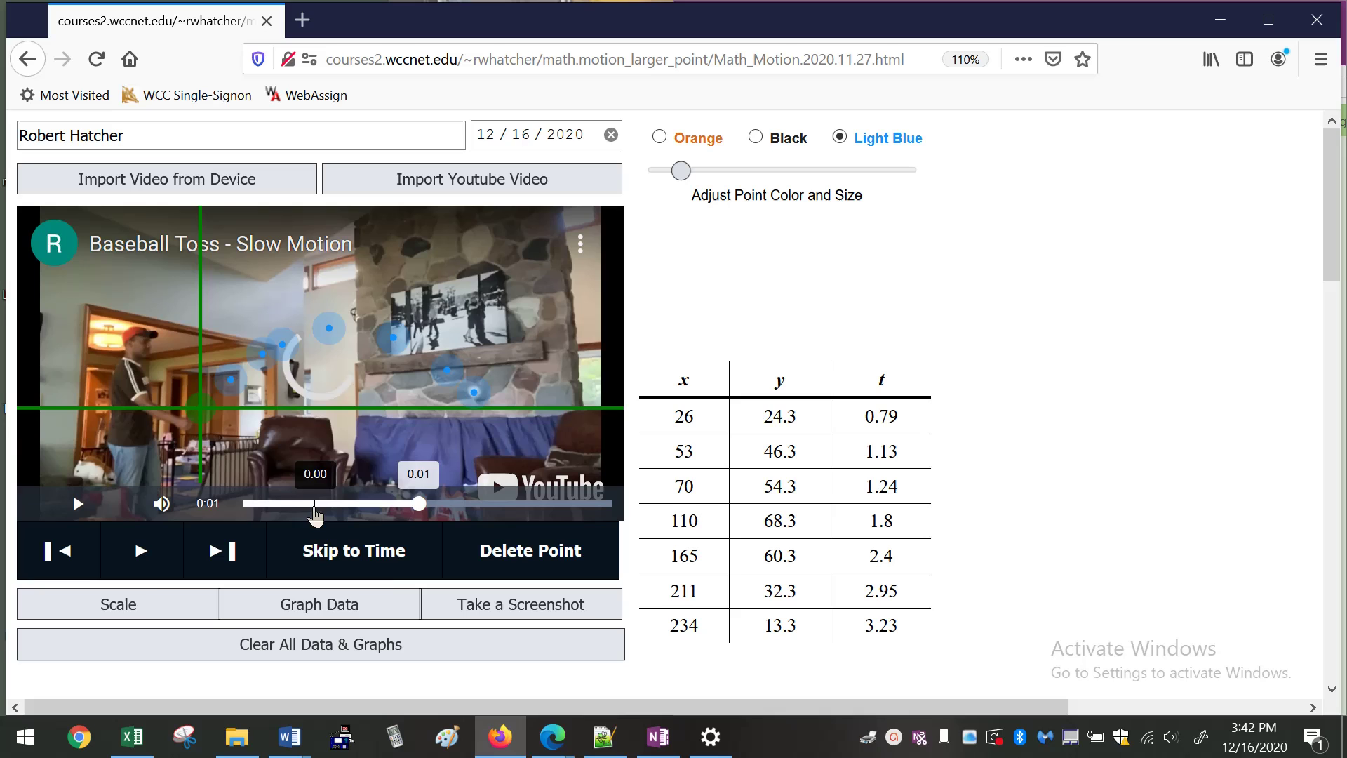
# Draw a 152.47-pixel scale line across the known object and set it to 6 feet.
pyautogui.click(128, 607)
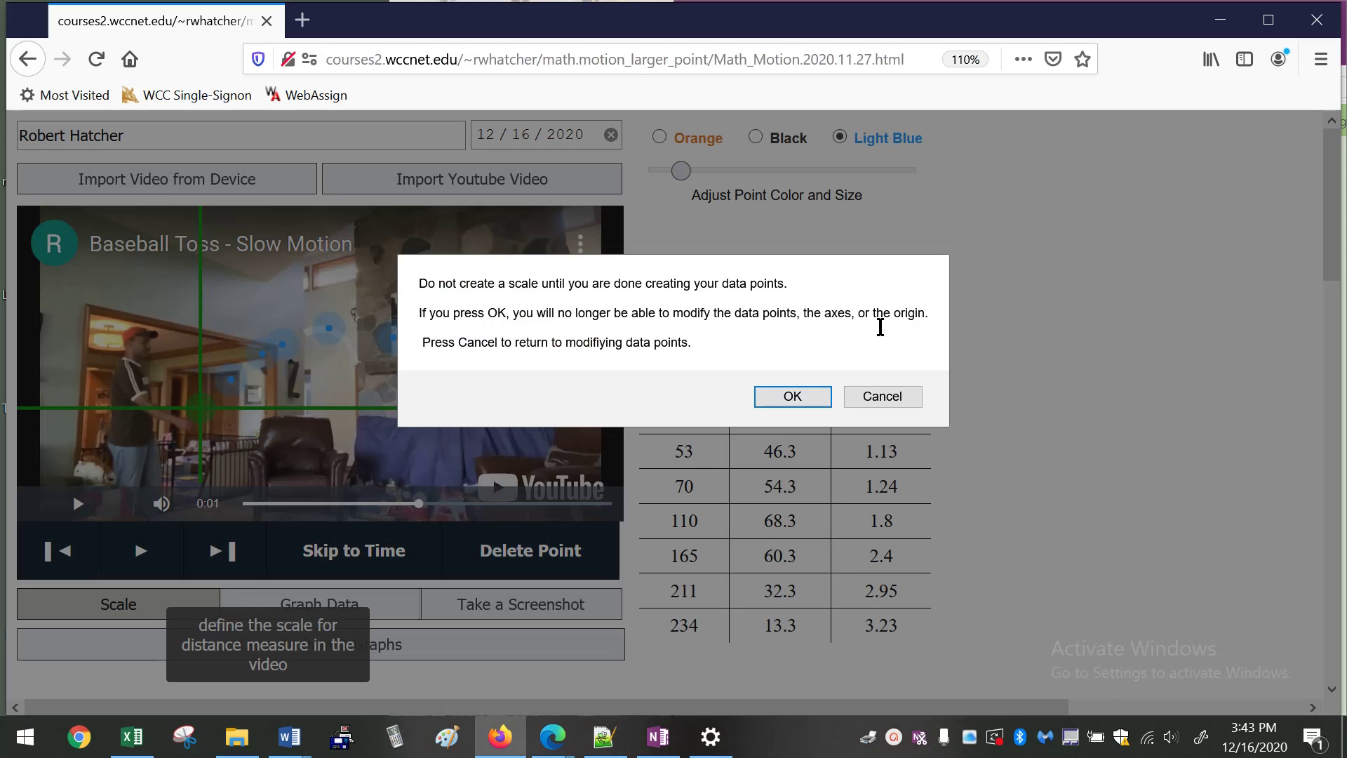
pyautogui.click(793, 397)
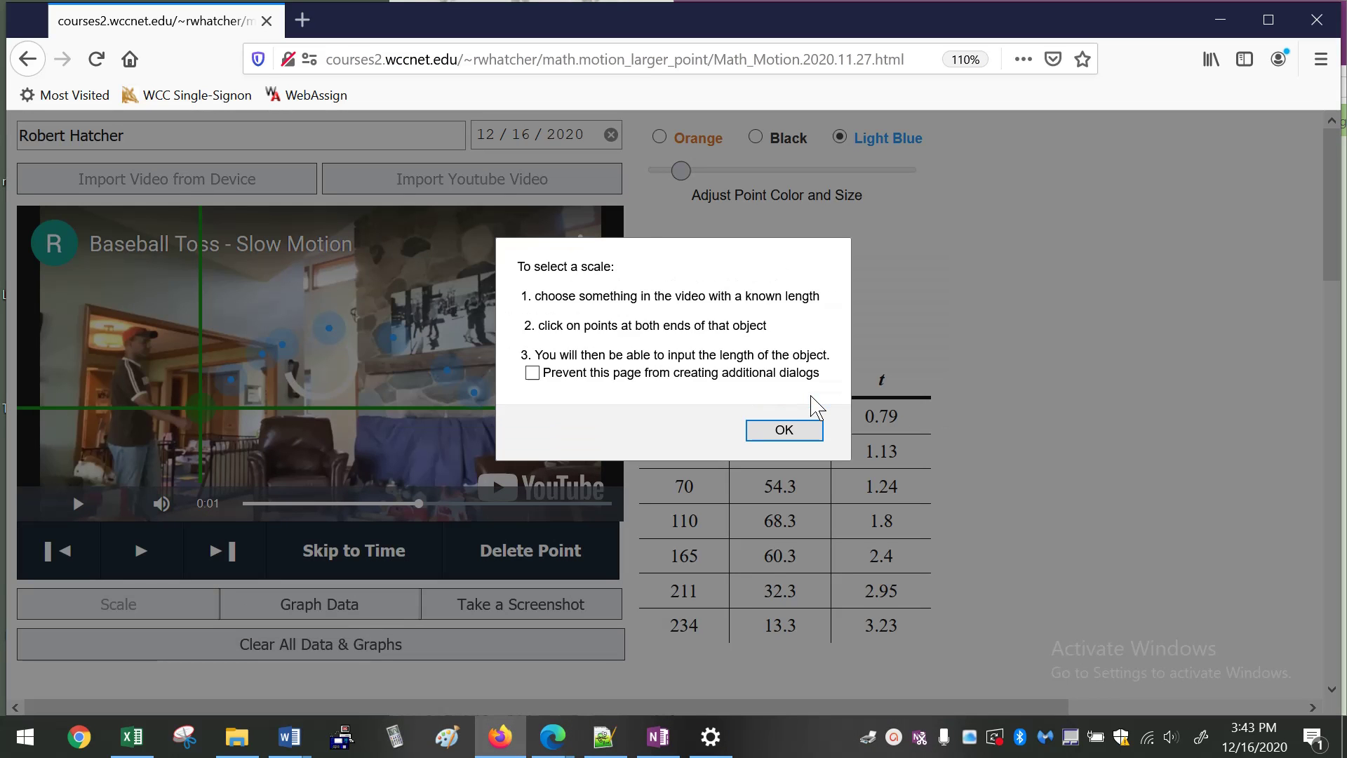
pyautogui.click(790, 429)
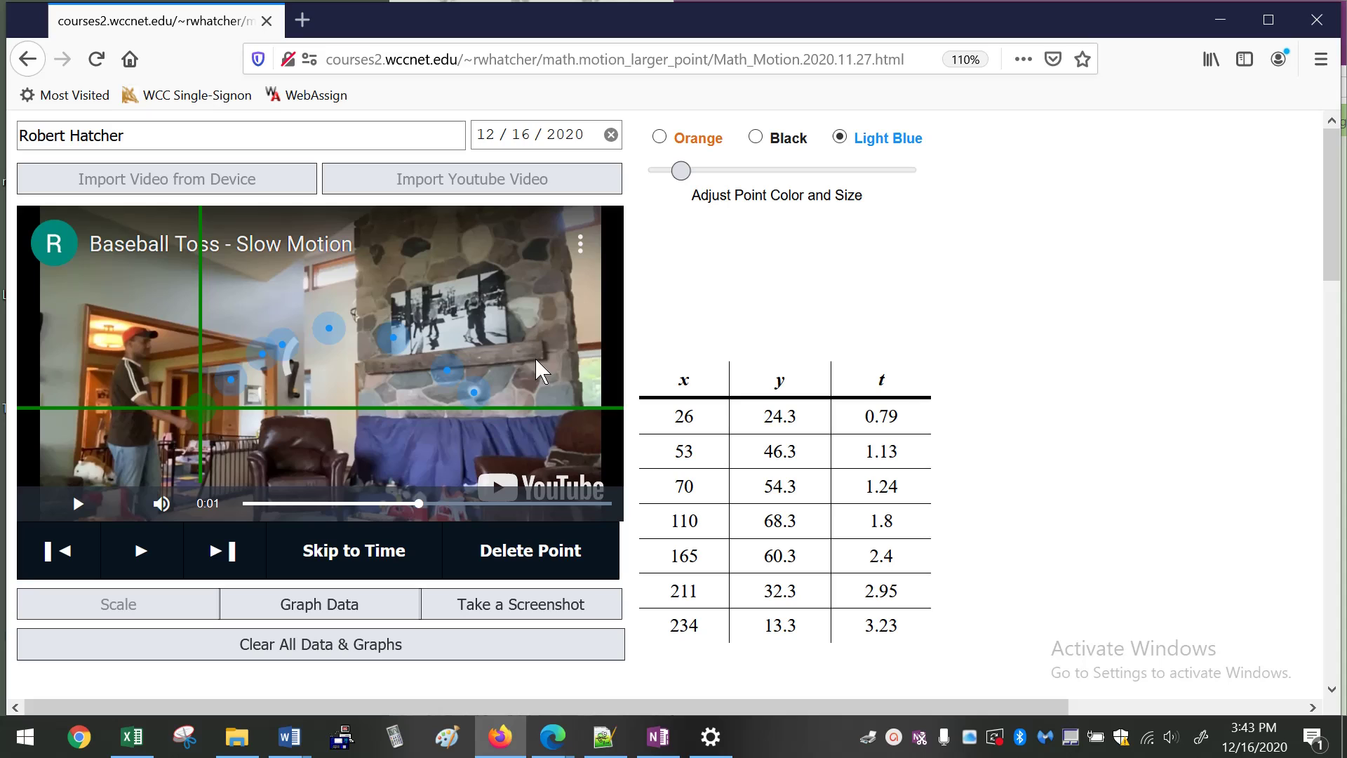
pyautogui.click(365, 372)
pyautogui.click(543, 358)
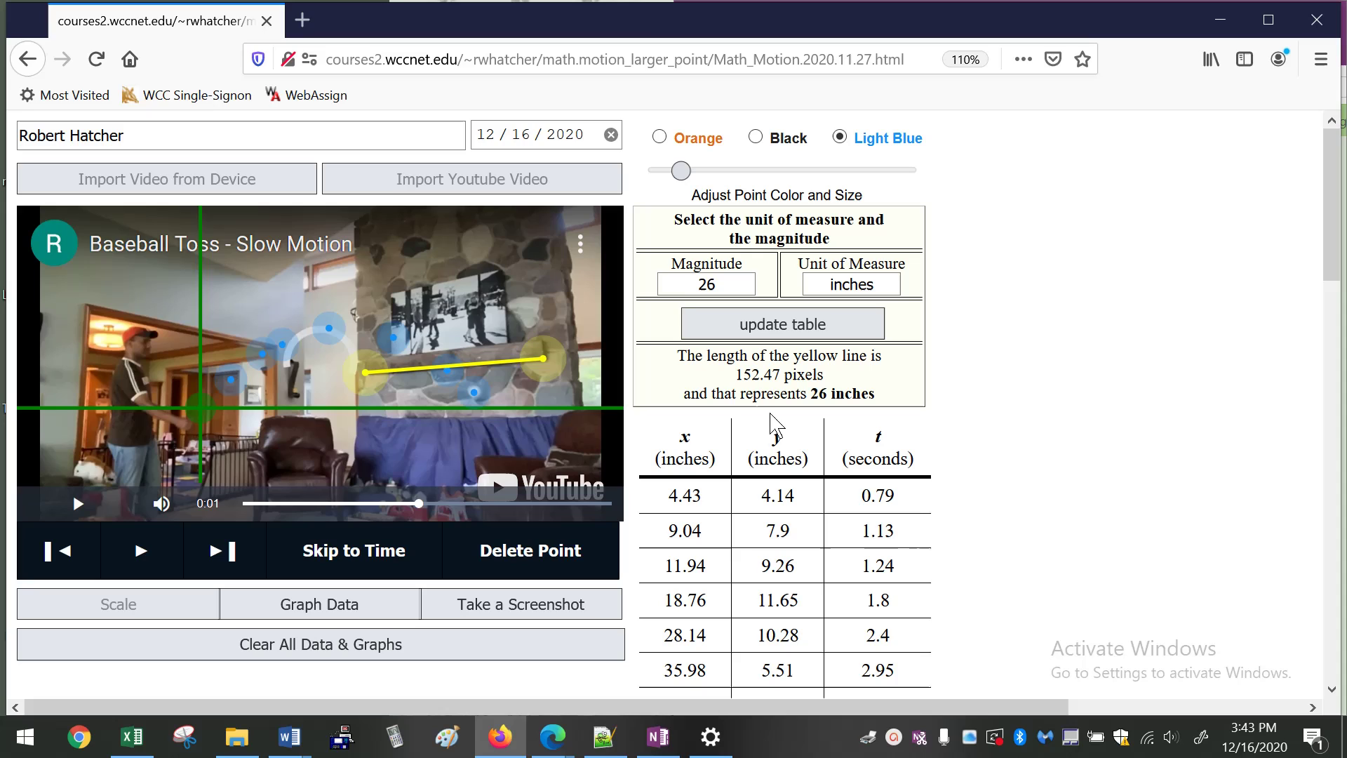
pyautogui.doubleClick(706, 284)
pyautogui.write('6')
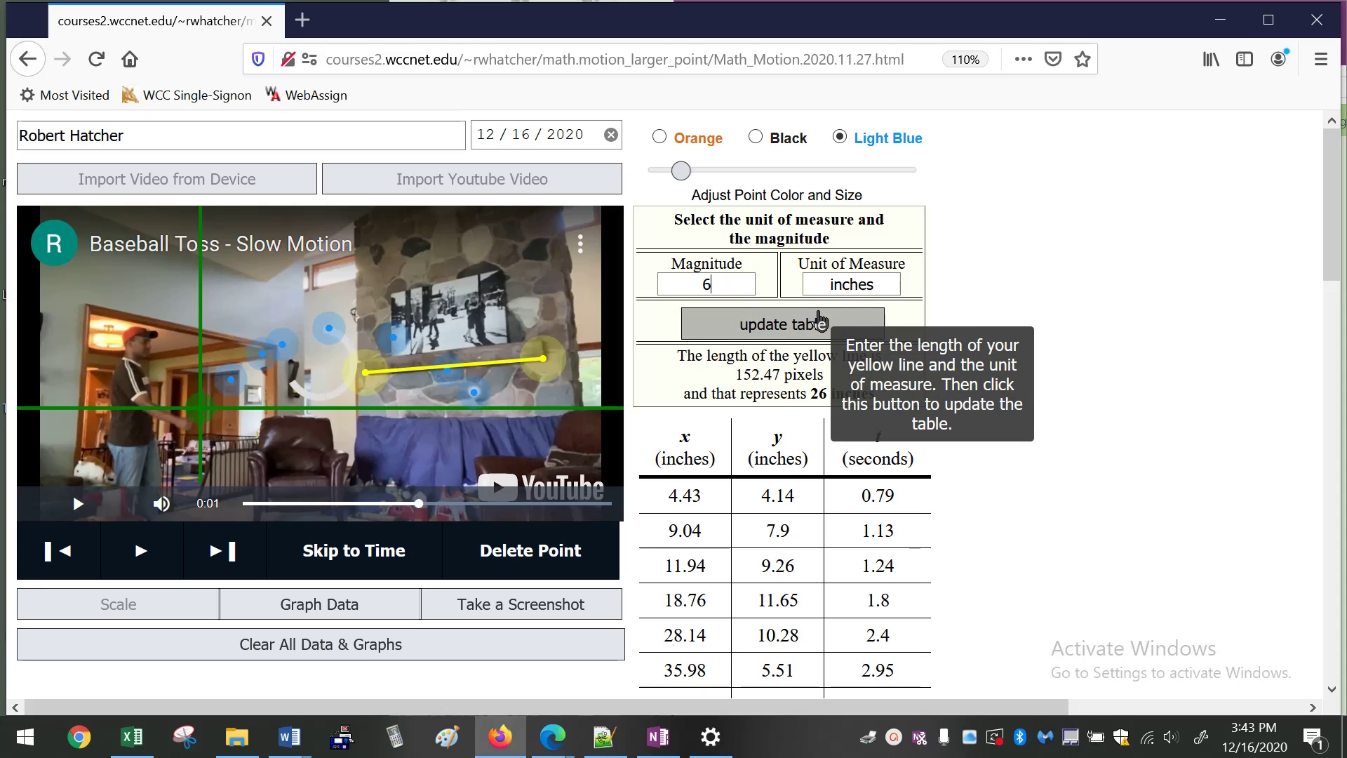
pyautogui.doubleClick(852, 284)
pyautogui.write('feet')
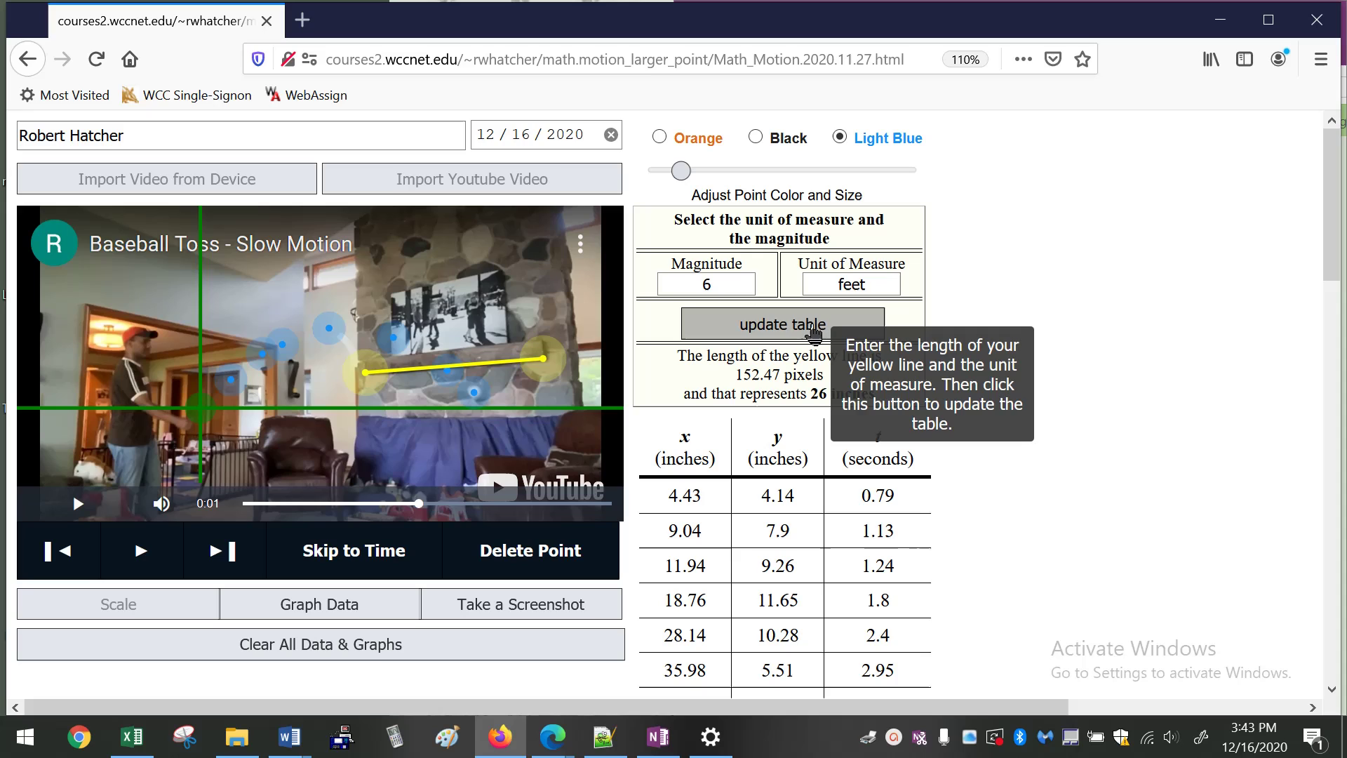
pyautogui.click(765, 334)
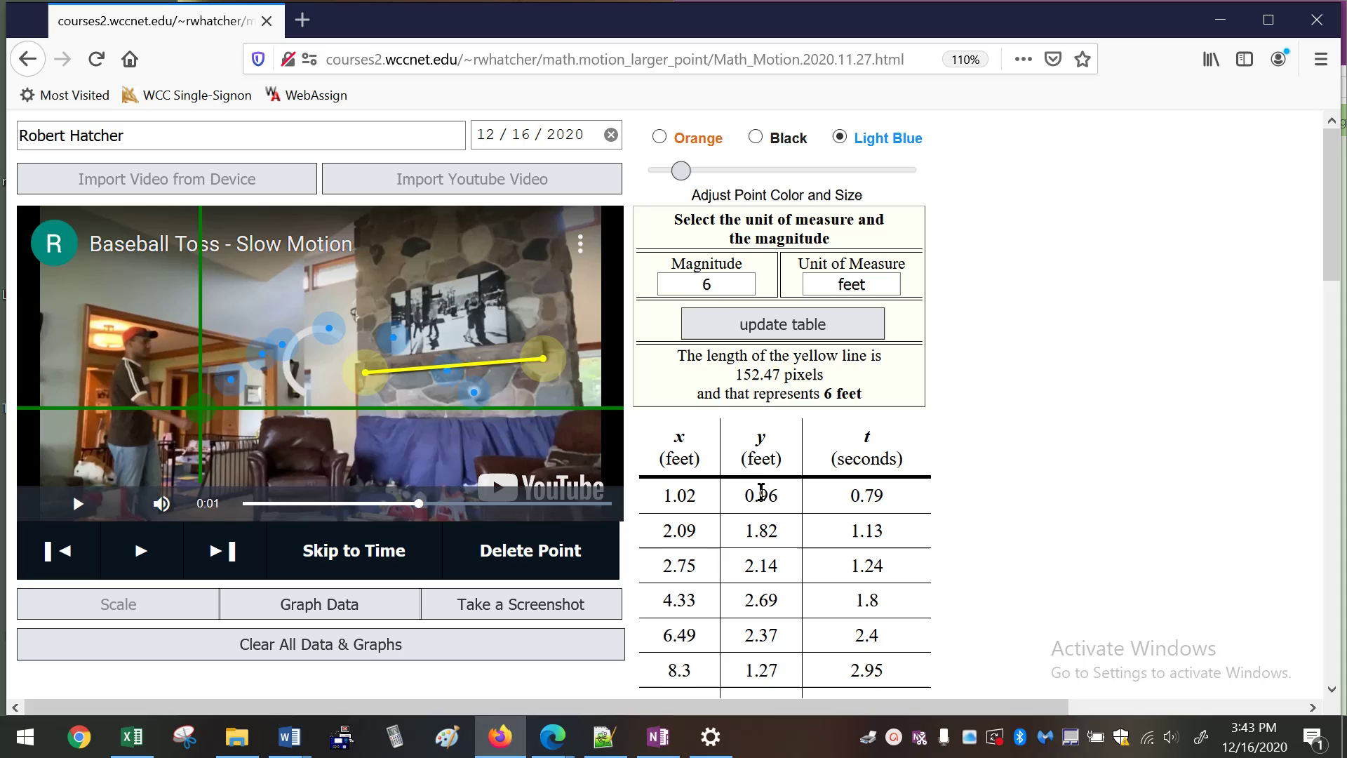
# Change the scale length to 72 inches and convert the table to inches.
pyautogui.click(702, 281)
pyautogui.doubleClick(727, 282)
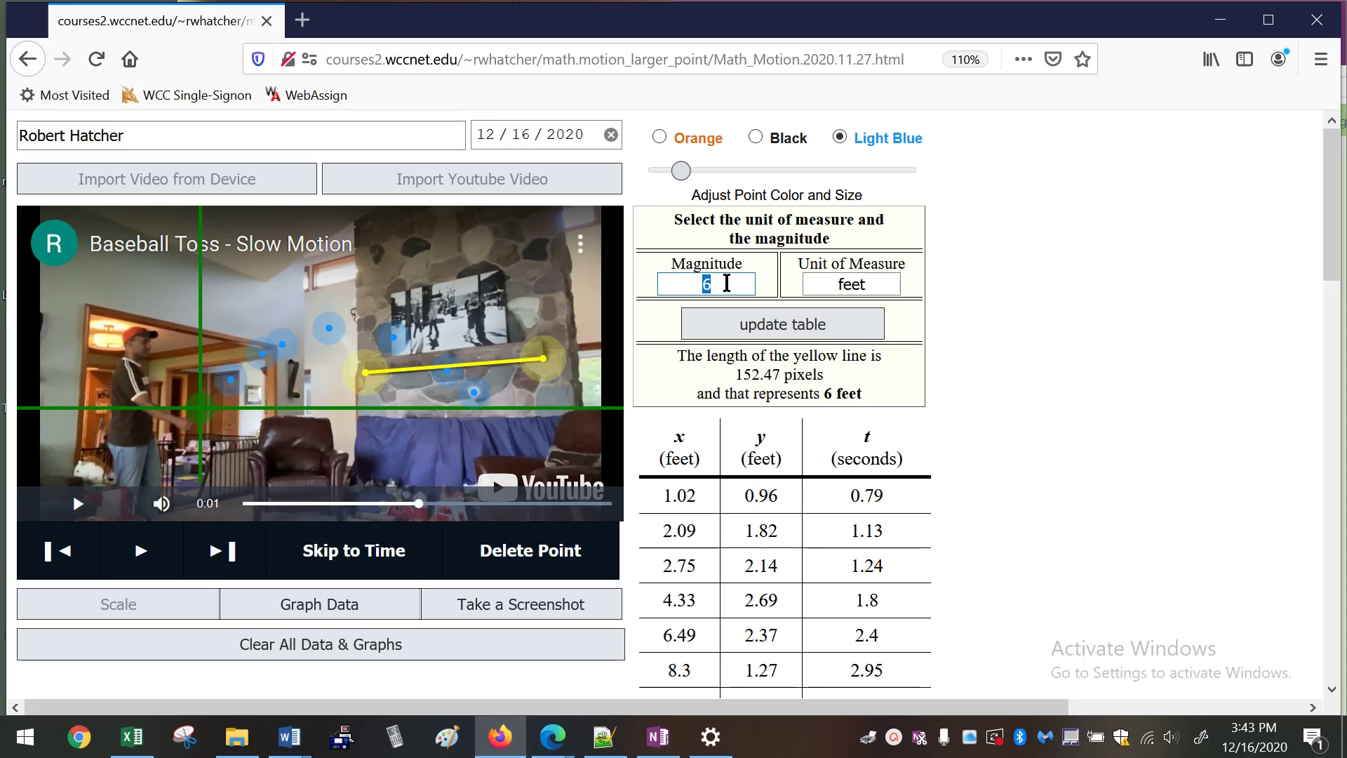
pyautogui.write('72')
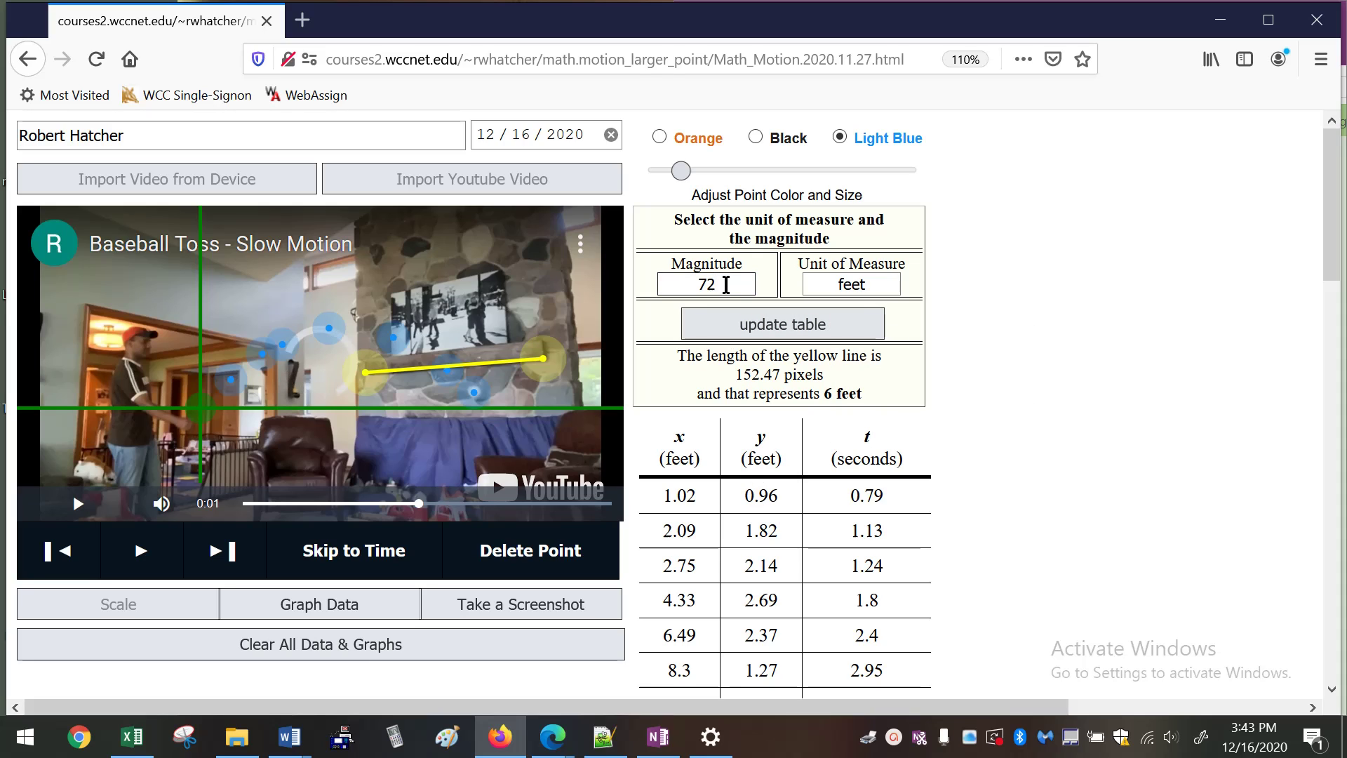
pyautogui.click(821, 288)
pyautogui.doubleClick(849, 282)
pyautogui.write('inc')
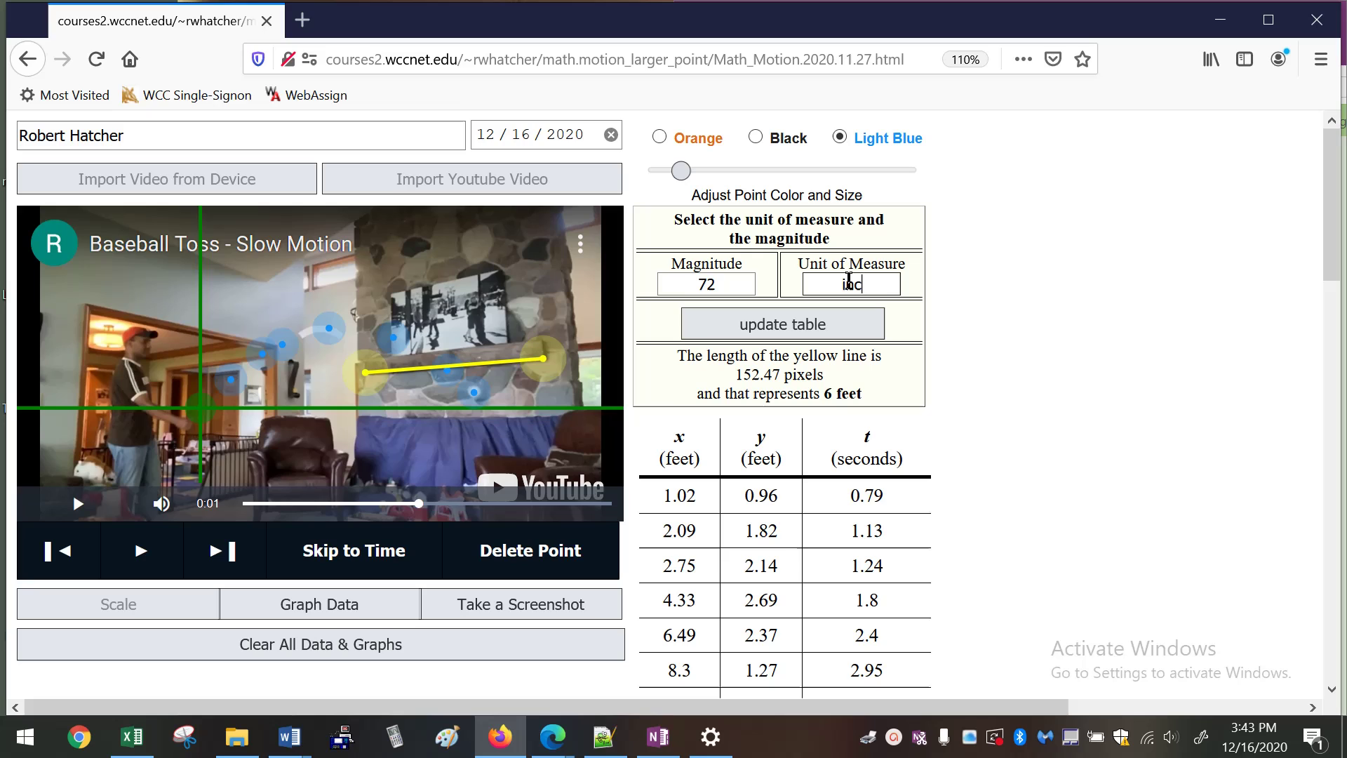
pyautogui.write('hes')
pyautogui.click(823, 327)
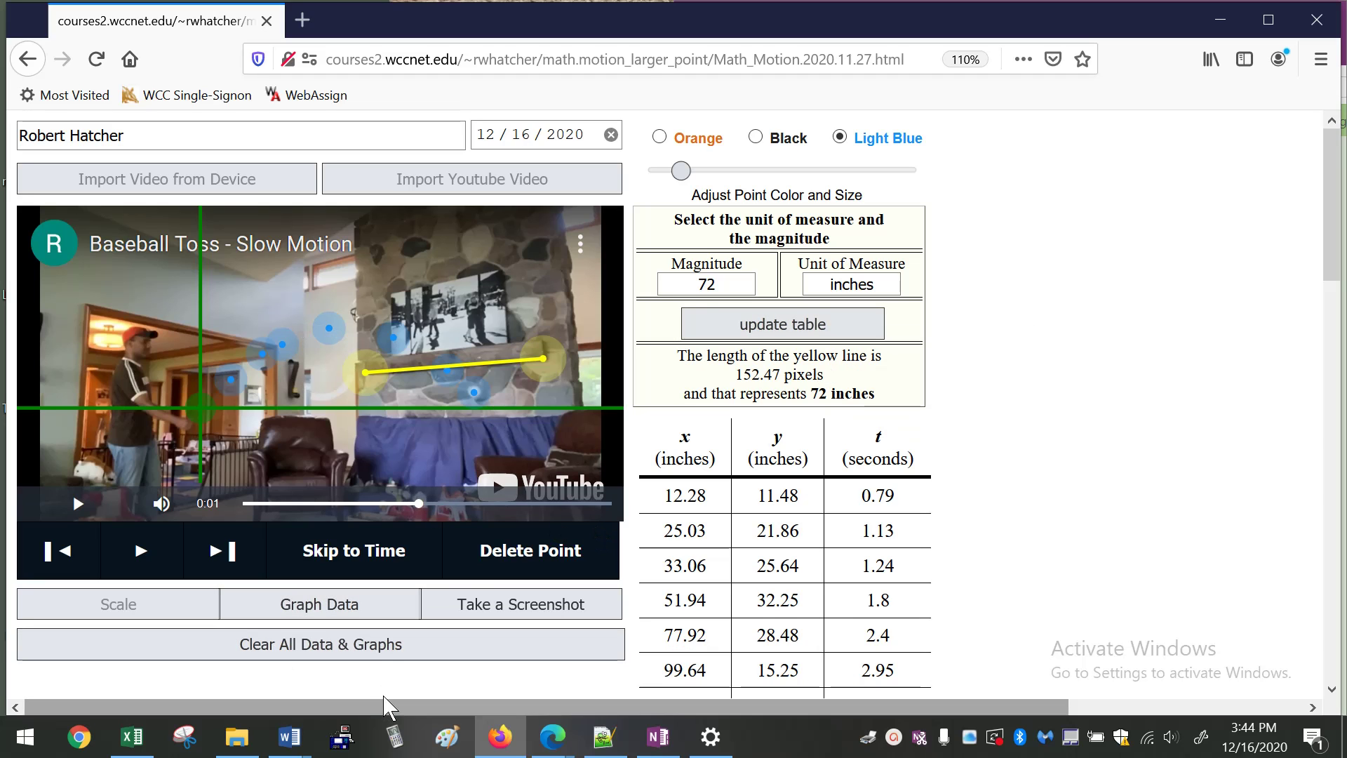
# Move on to graphing and view the y vs x, x vs t, then y vs t scatter plots.
pyautogui.click(337, 602)
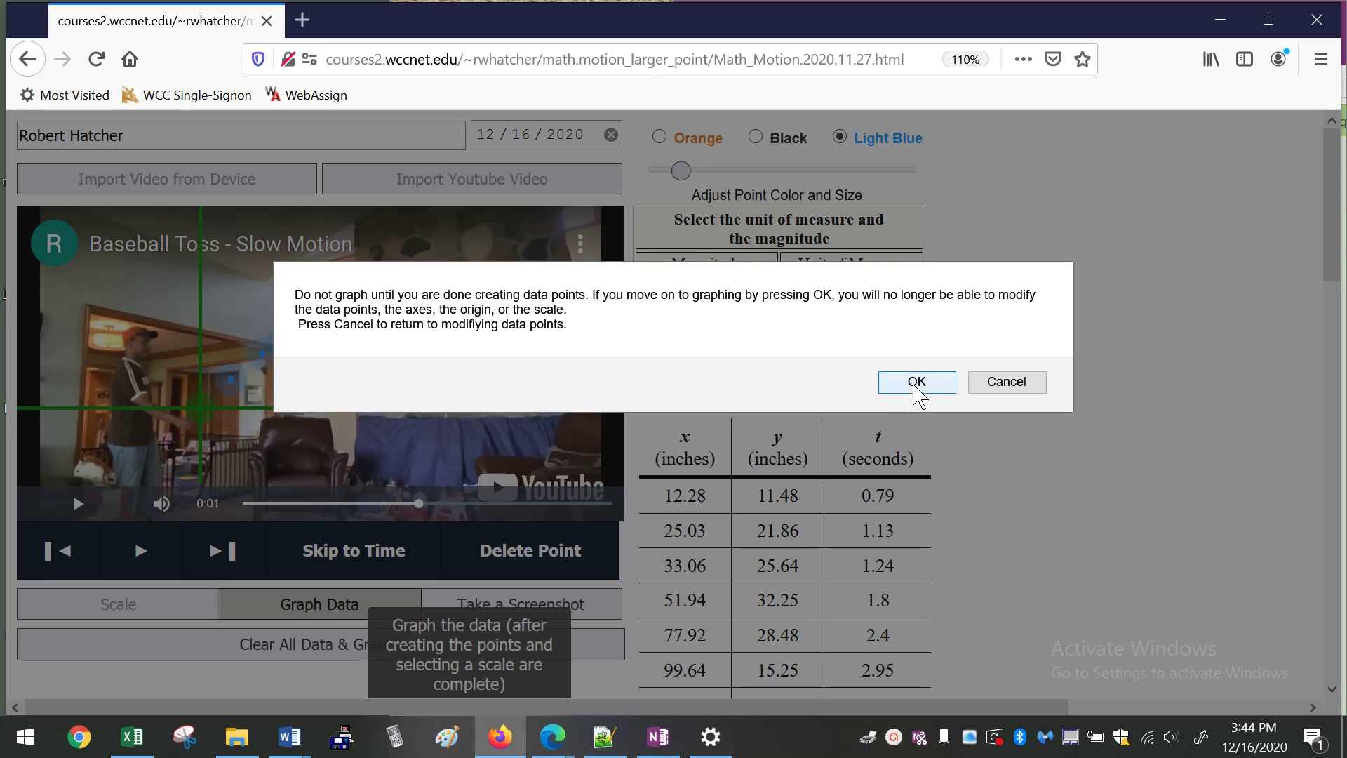
pyautogui.click(917, 382)
pyautogui.scroll(-3, 376, 517)
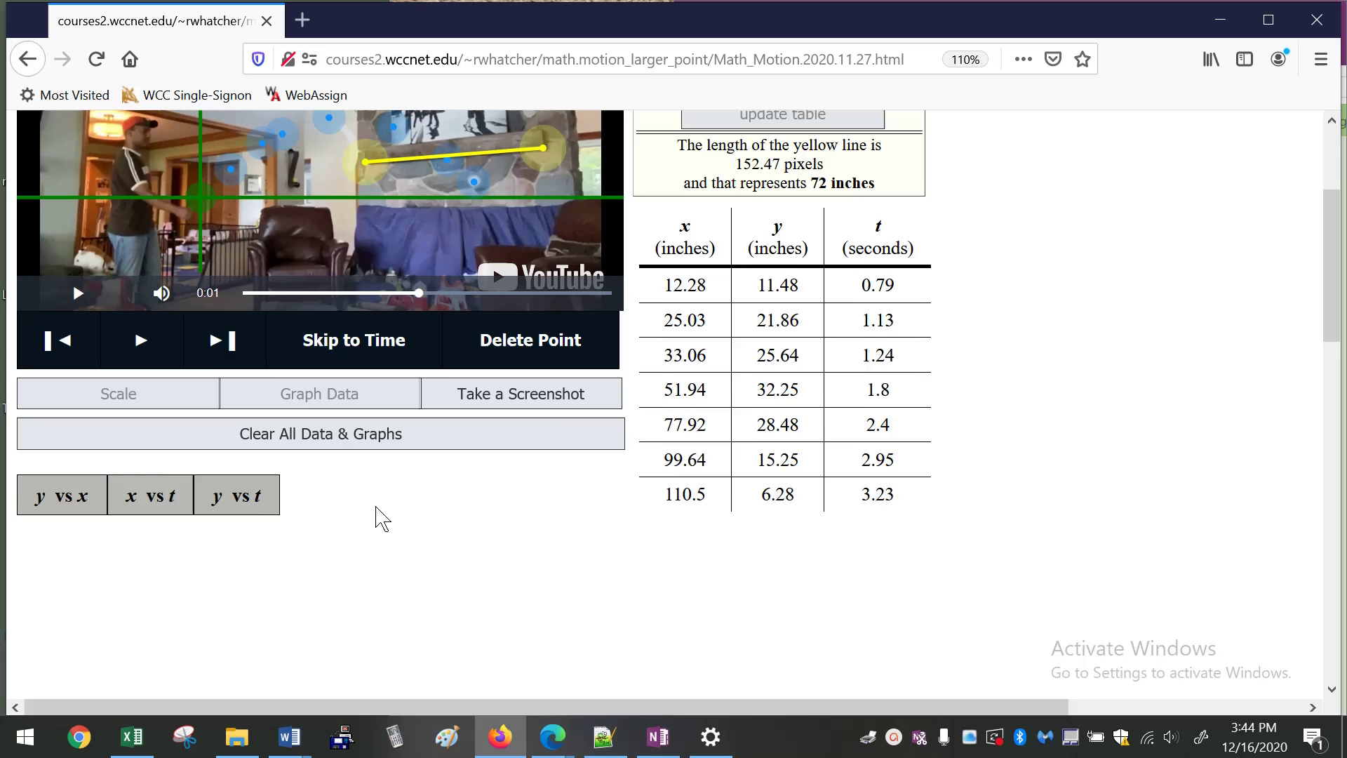
pyautogui.scroll(-3, 377, 517)
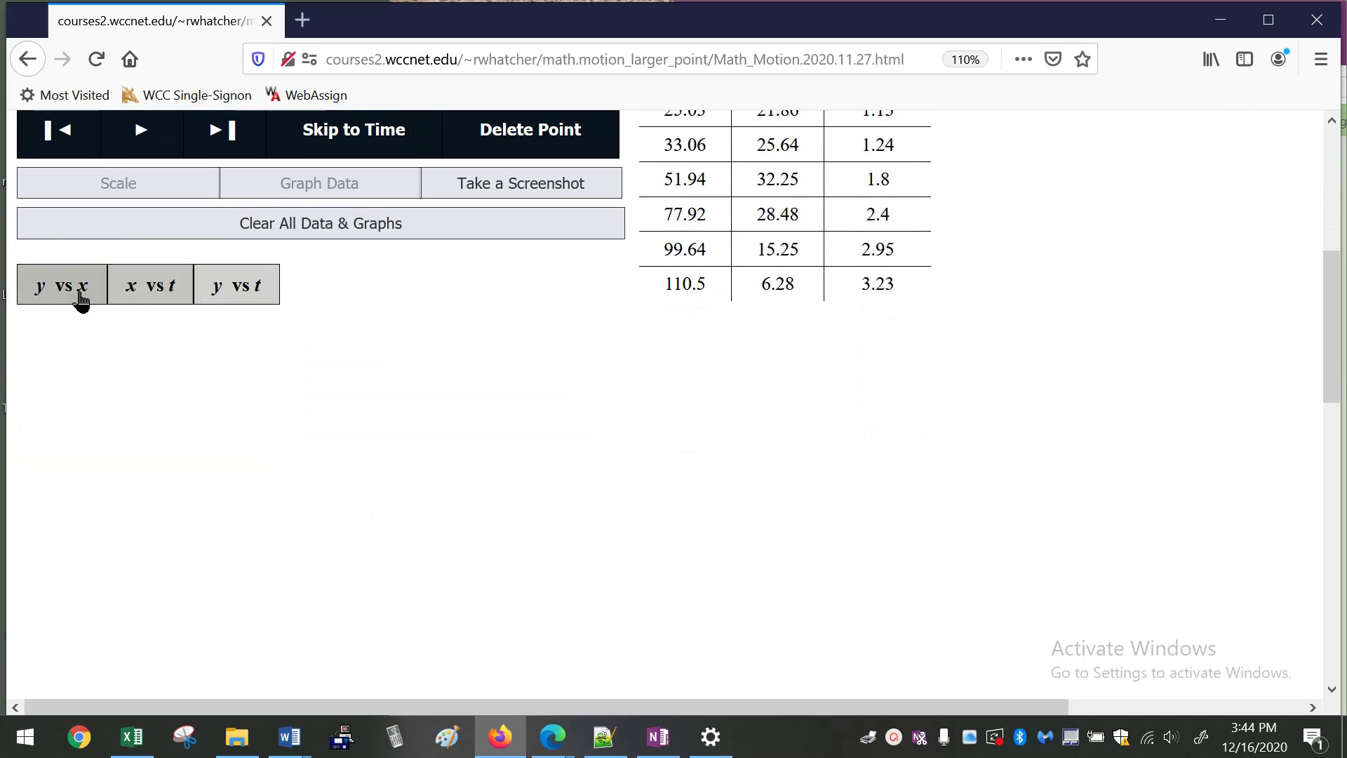
pyautogui.click(65, 299)
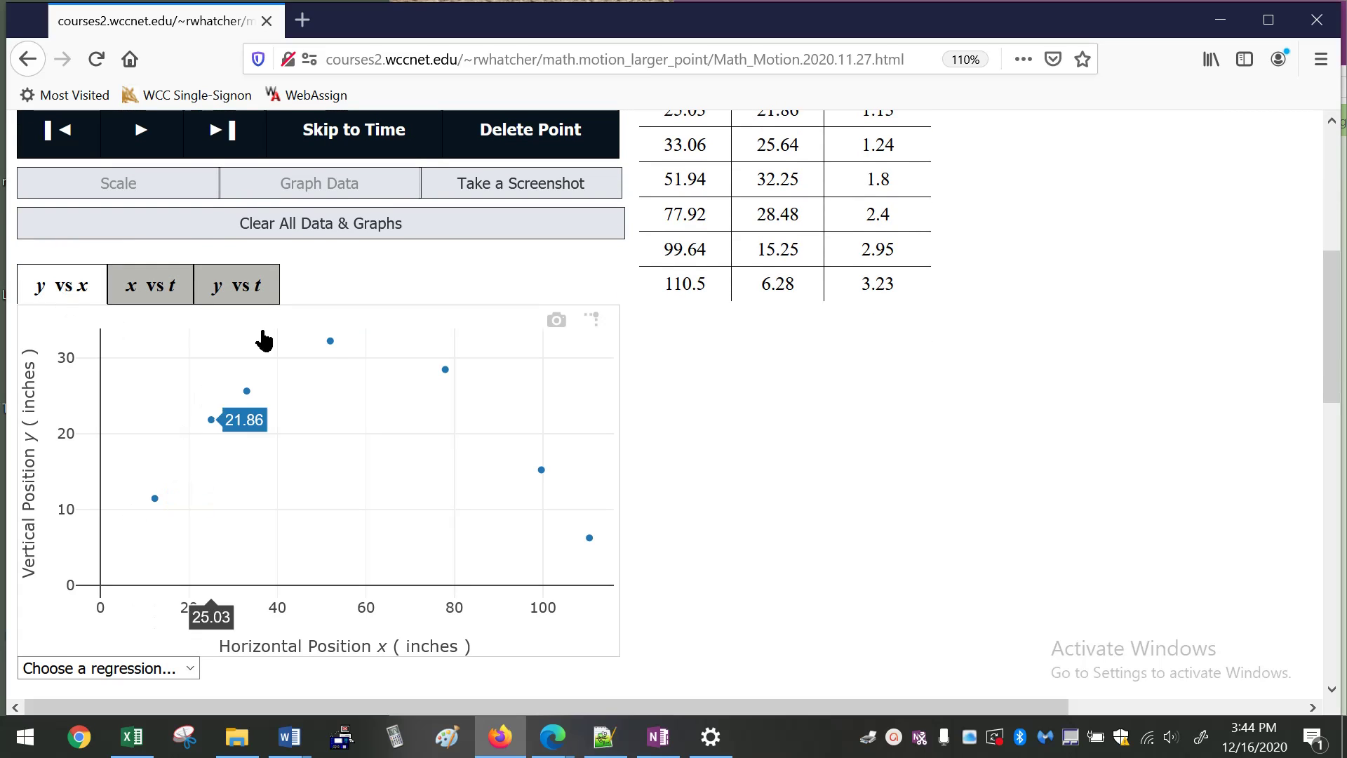
pyautogui.click(155, 288)
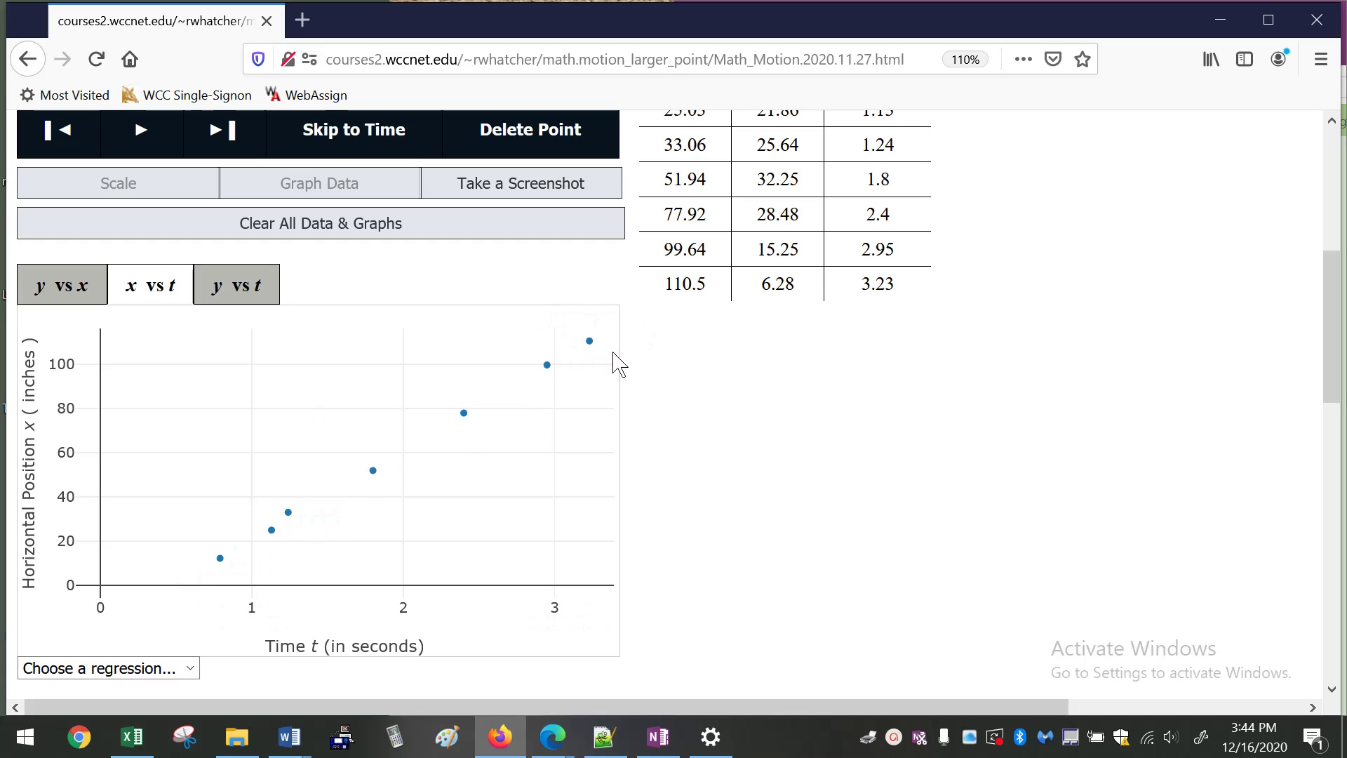
pyautogui.moveTo(273, 536)
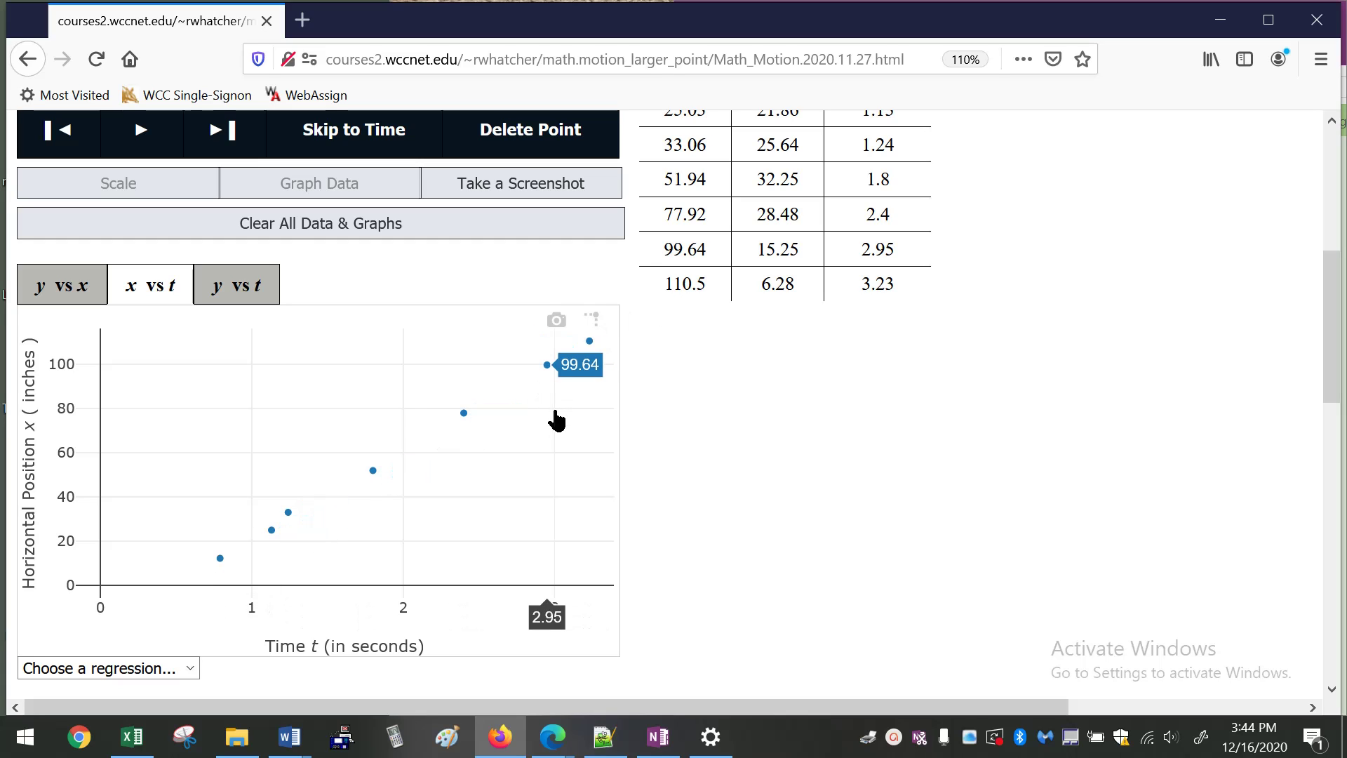
pyautogui.click(251, 293)
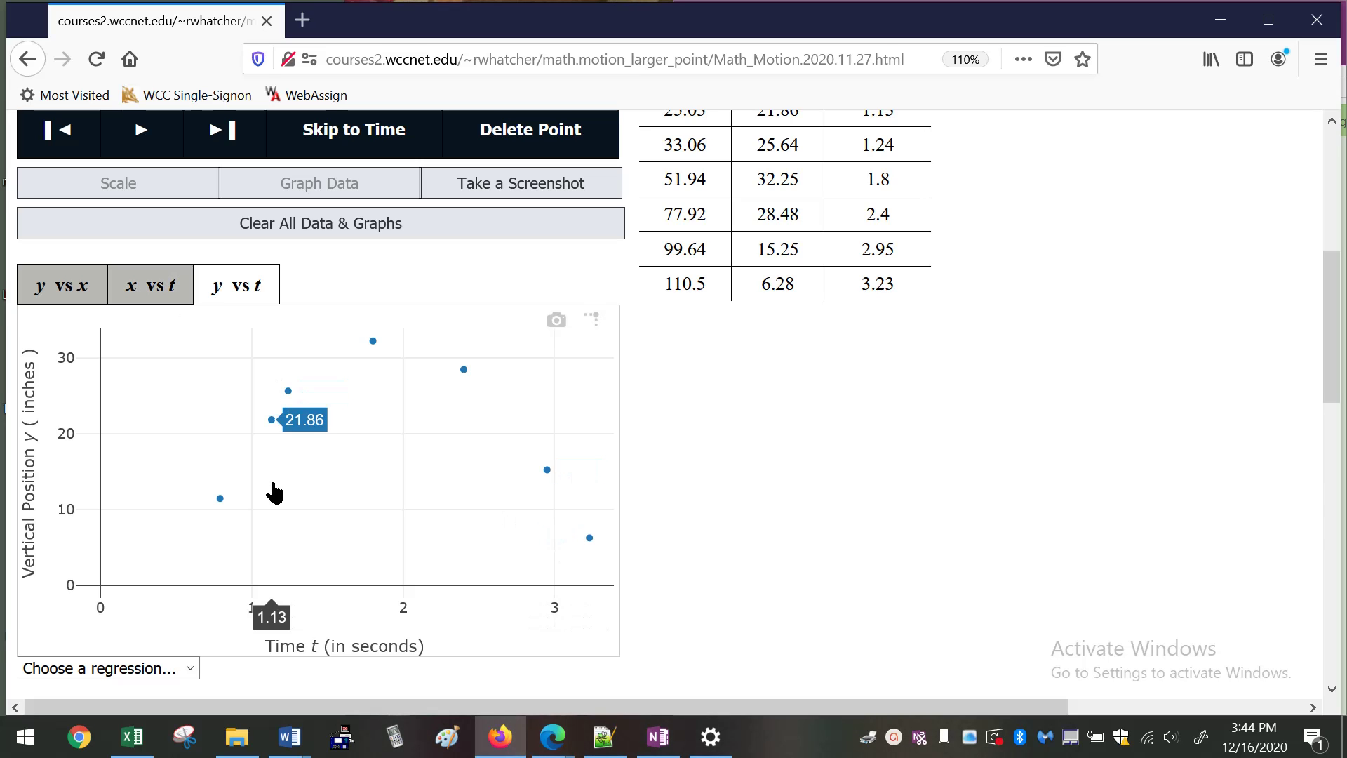
# Fit a linear regression to the x-vs-t graph.
pyautogui.click(165, 291)
pyautogui.scroll(-5, 294, 537)
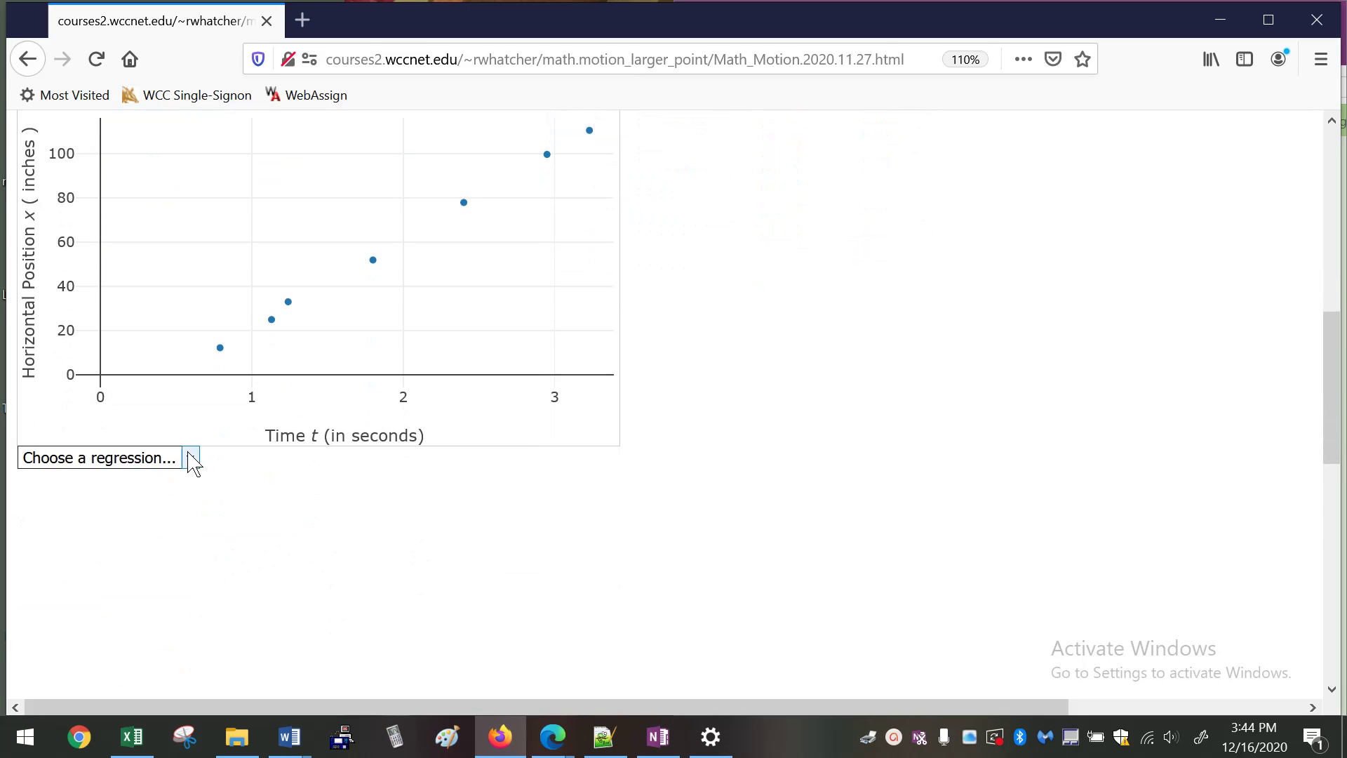
pyautogui.click(190, 457)
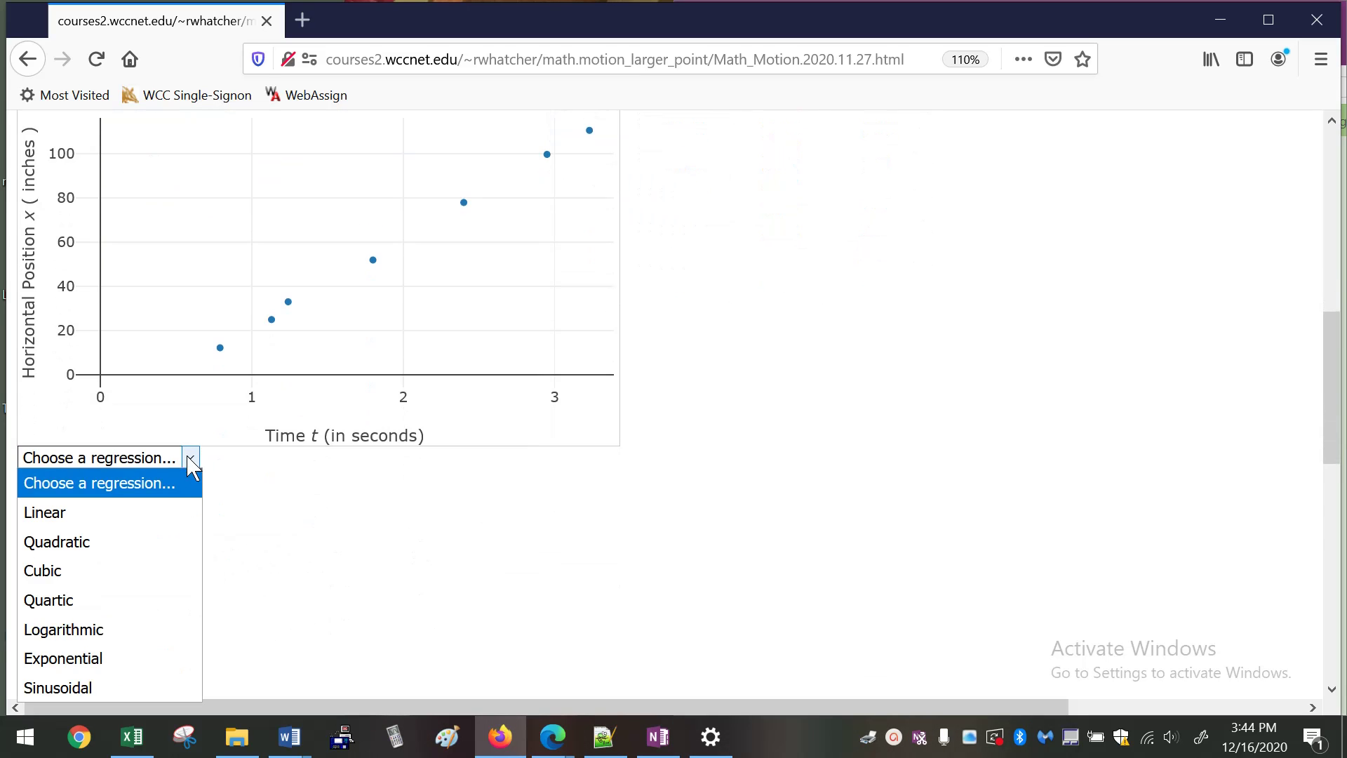
pyautogui.click(161, 520)
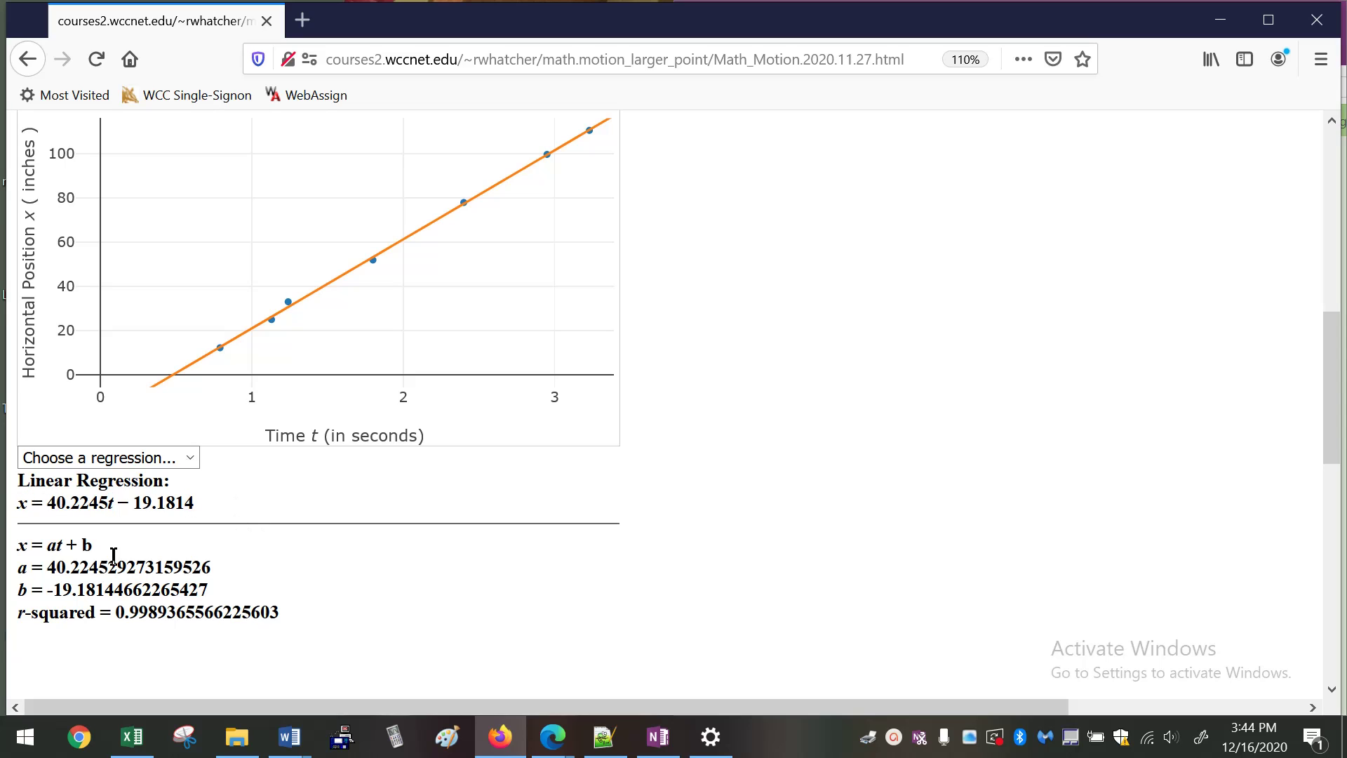
# Highlight the equation x = 40.2245t − 19.1814 and r-squared ≈ 0.9989.
pyautogui.moveTo(89, 506); pyautogui.dragTo(220, 517)
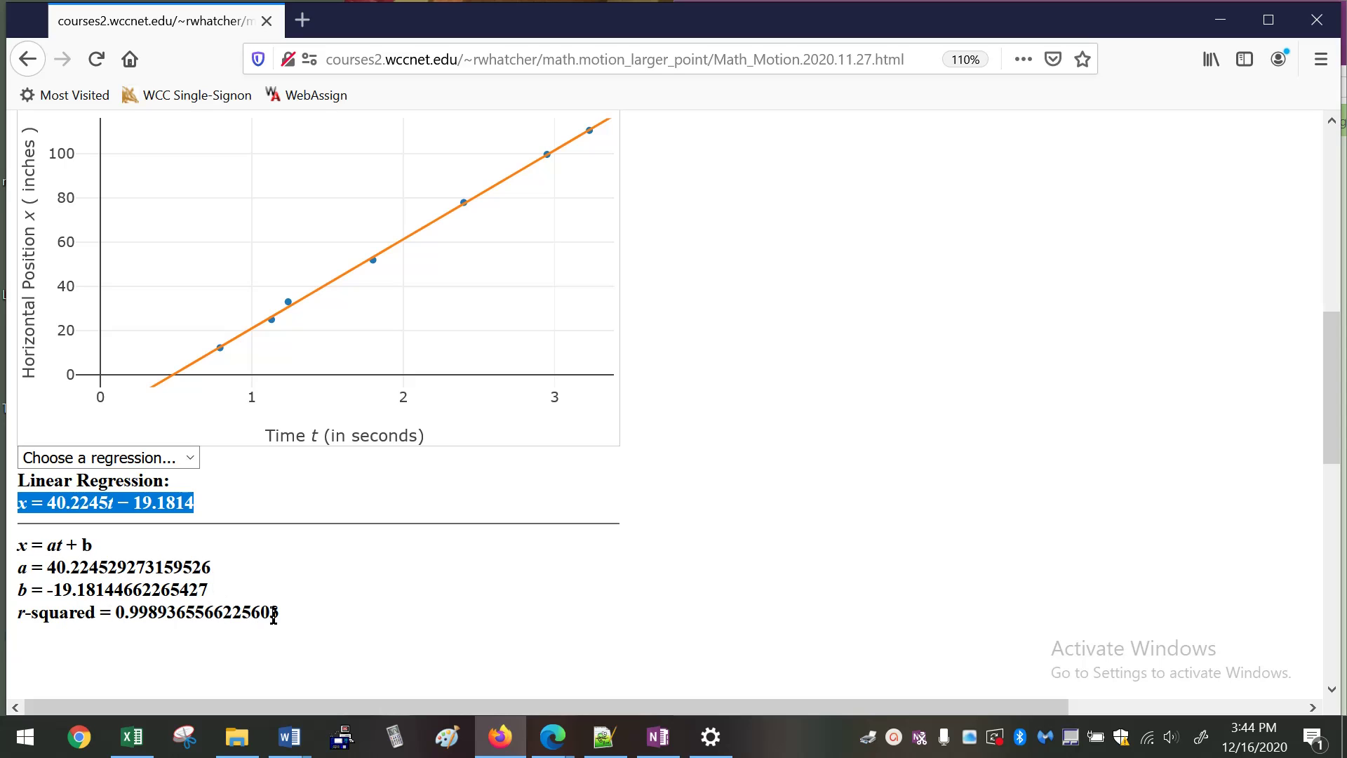
pyautogui.moveTo(118, 613); pyautogui.dragTo(301, 623)
pyautogui.click(321, 622)
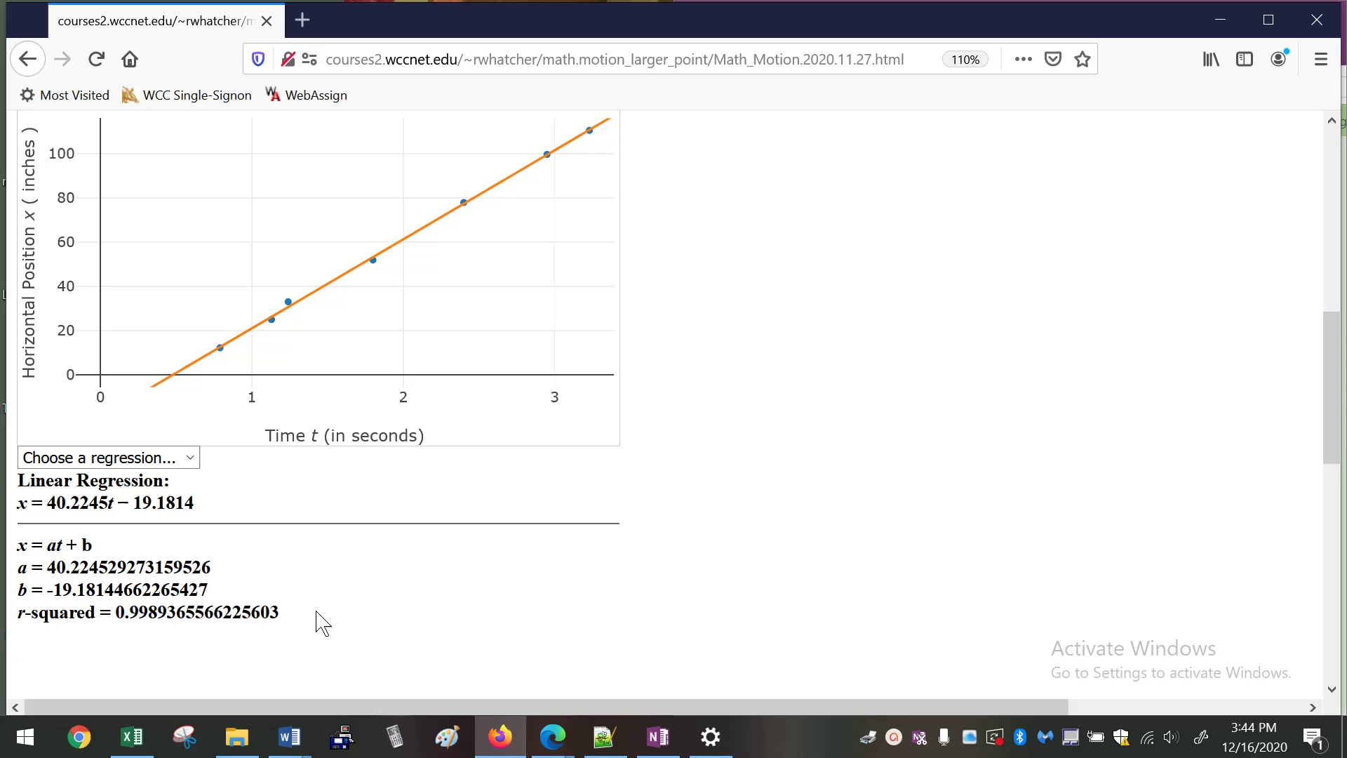
# Fit a quadratic to y vs t: y = −15.7476t² + 60.7893t − 26.3761, r-squared ≈ 0.996.
pyautogui.scroll(3, 402, 606)
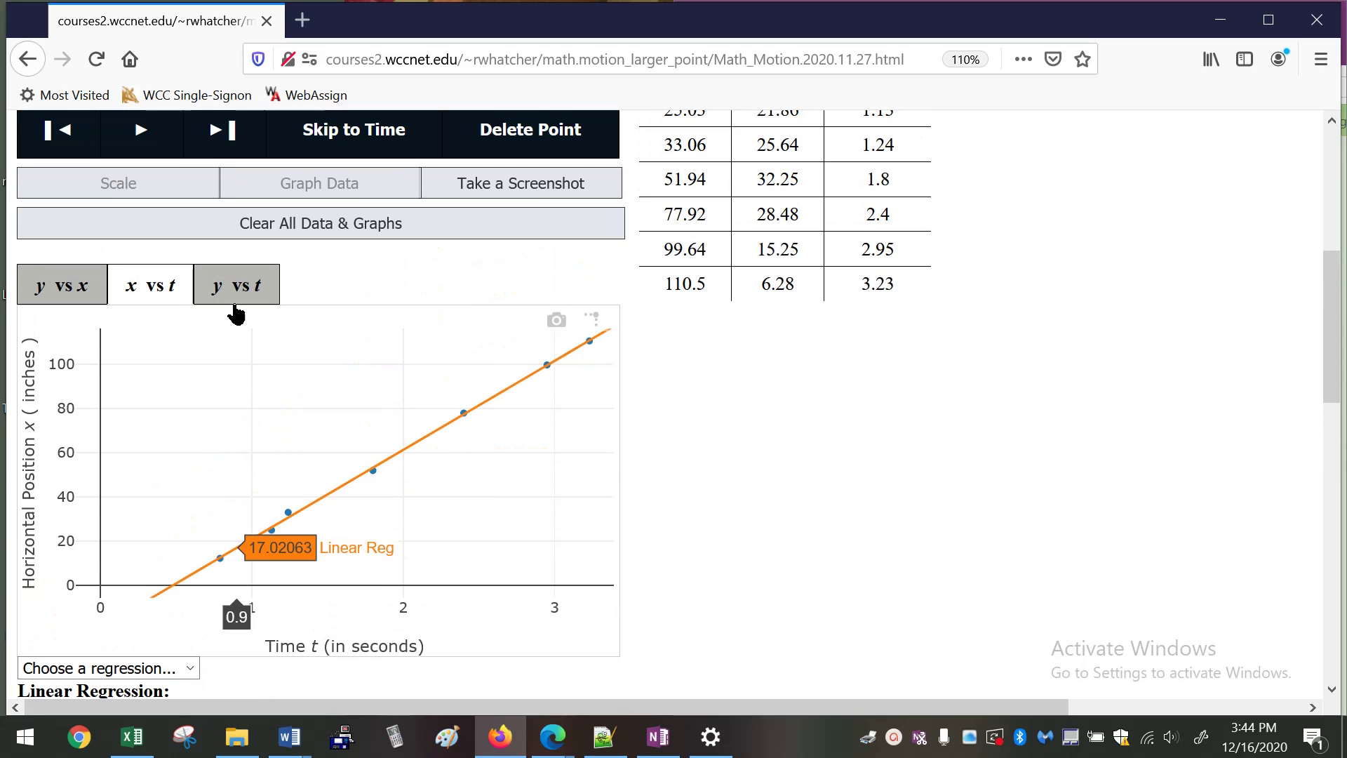
pyautogui.click(270, 288)
pyautogui.scroll(-3, 317, 548)
pyautogui.click(188, 458)
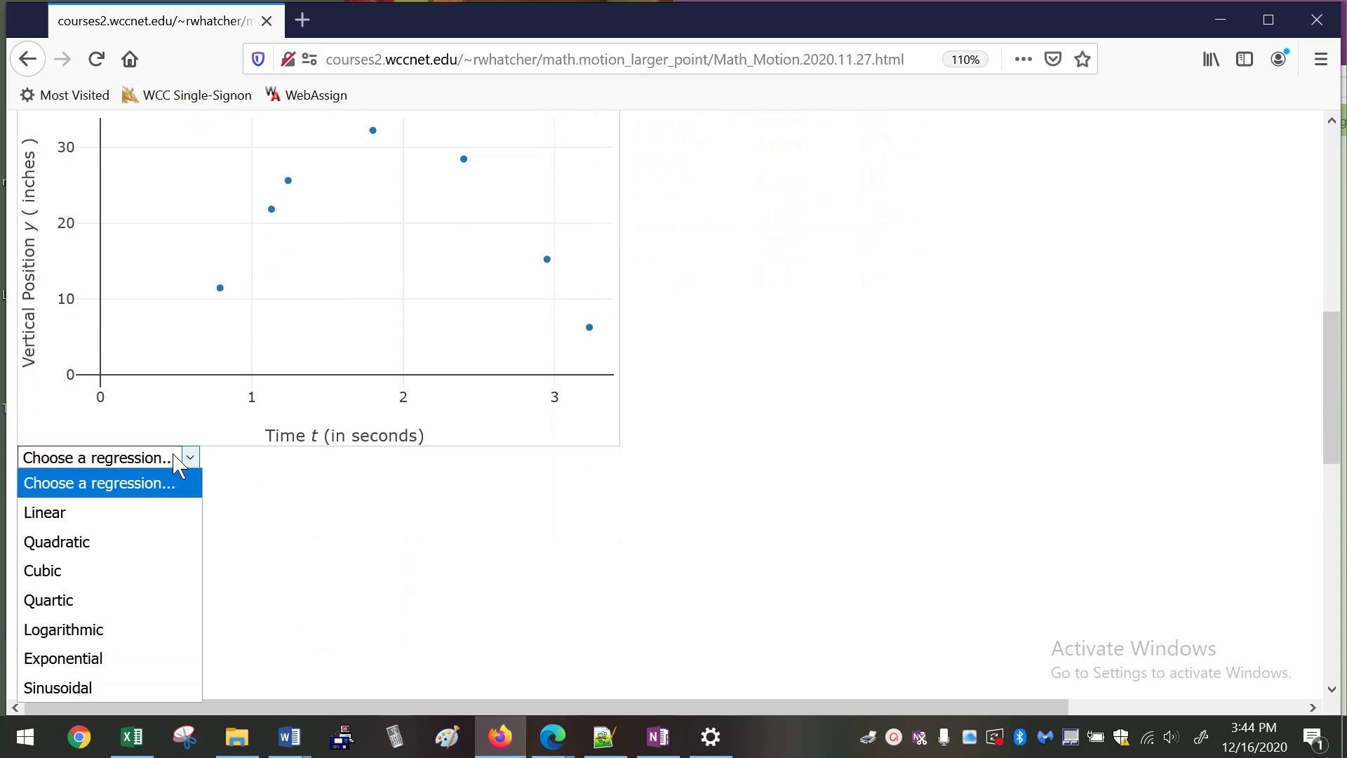
pyautogui.click(137, 541)
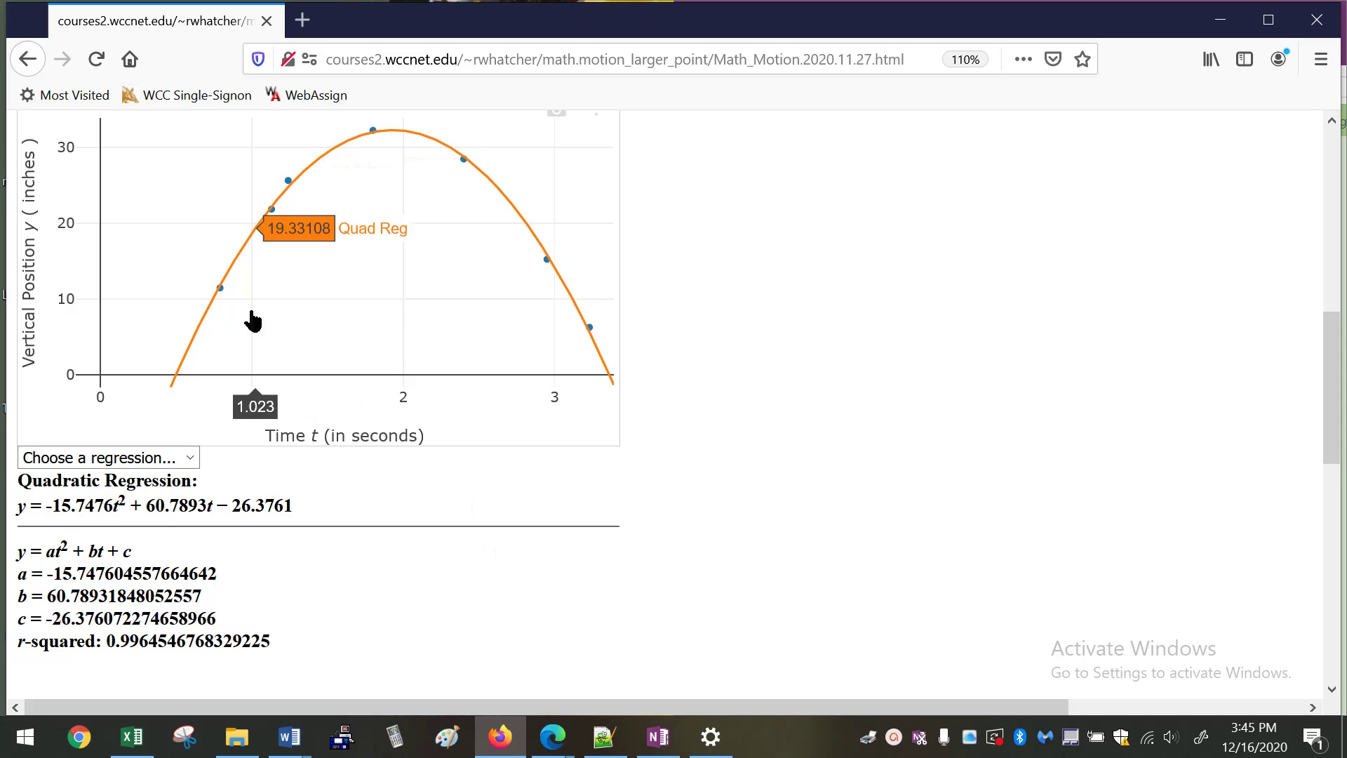
pyautogui.scroll(3, 731, 484)
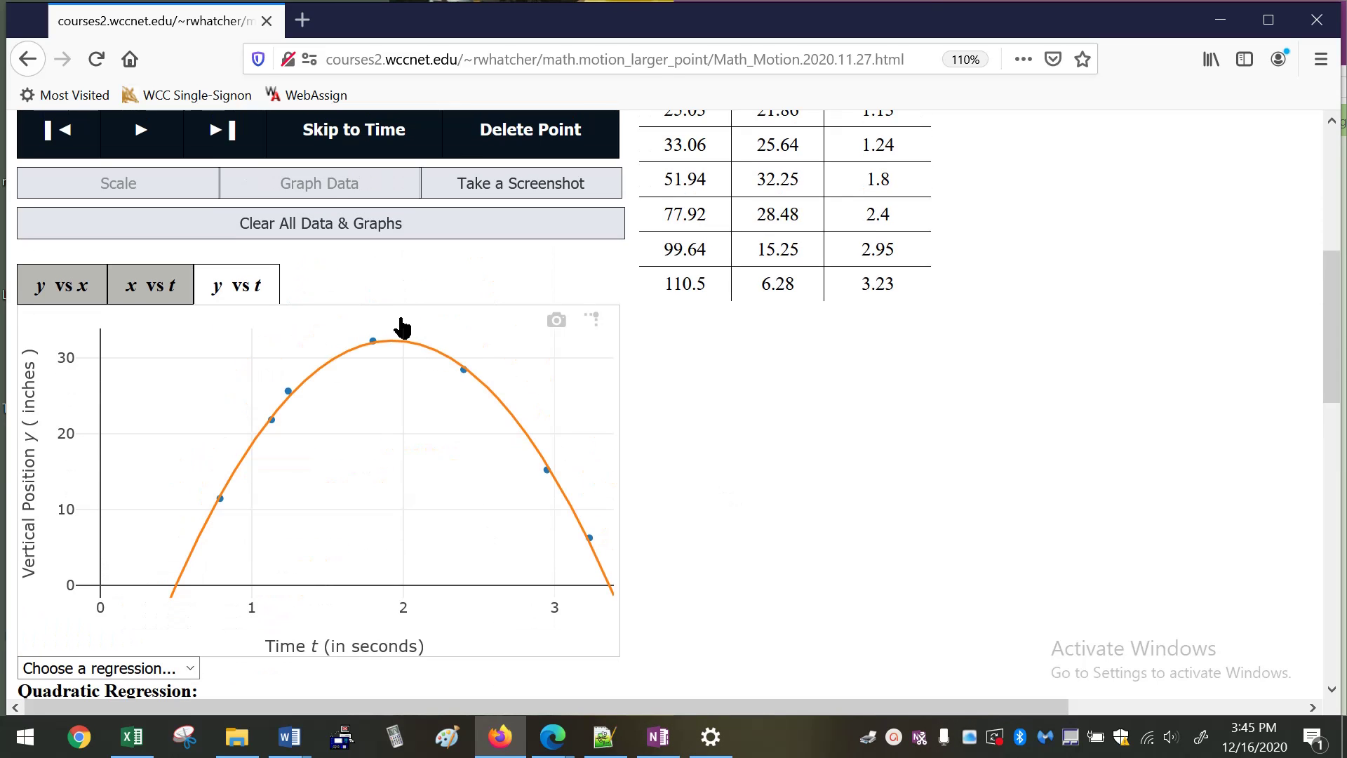
pyautogui.scroll(-1, 308, 512)
pyautogui.scroll(-5, 308, 512)
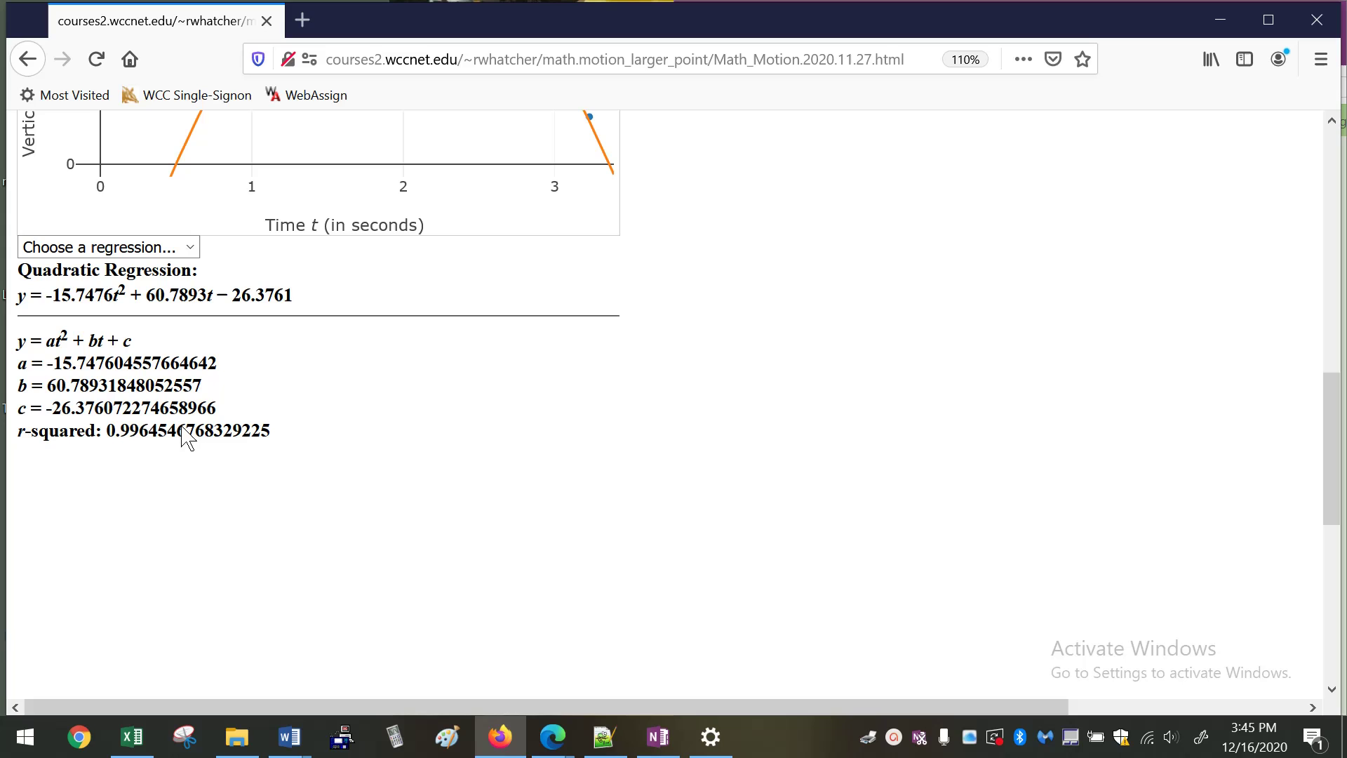
pyautogui.moveTo(106, 430); pyautogui.dragTo(304, 447)
pyautogui.click(384, 471)
pyautogui.scroll(3, 367, 496)
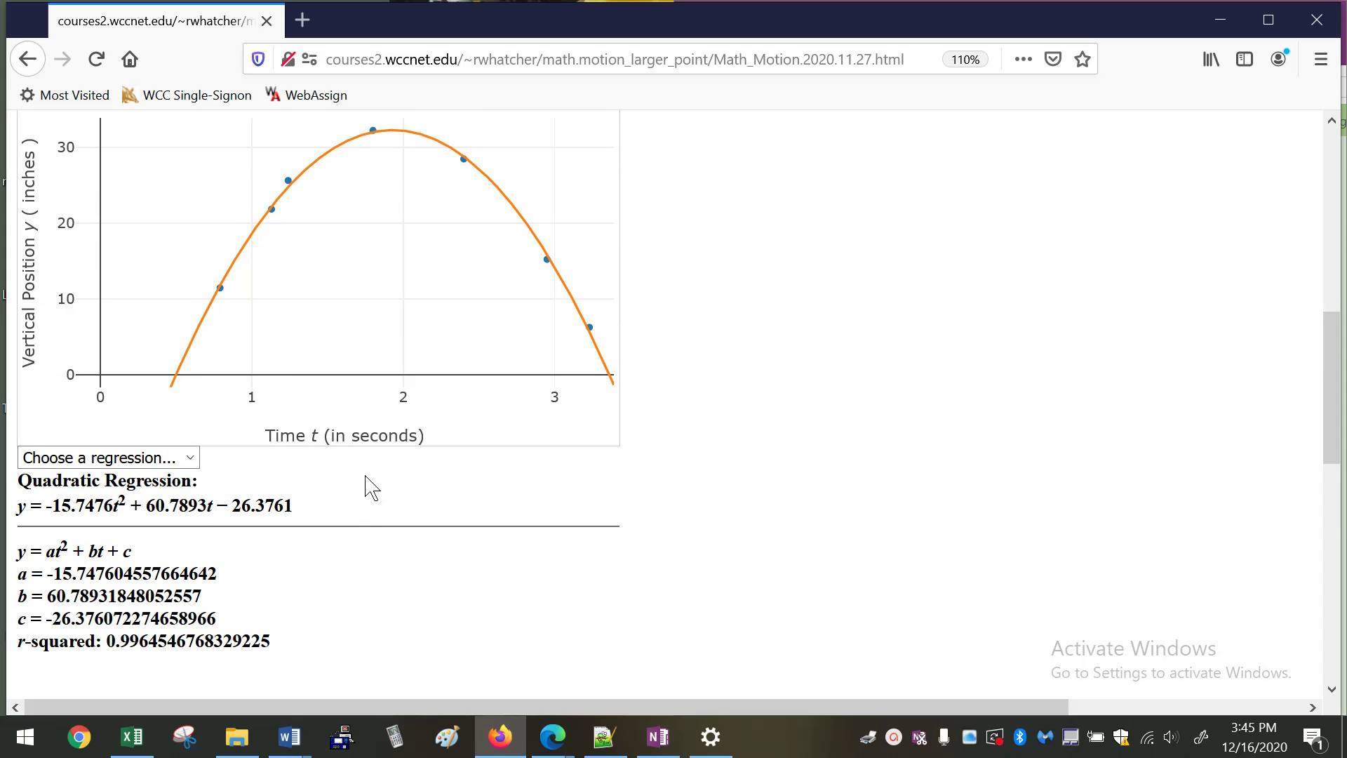
# Reopen the regression list and close it again, keeping the quadratic fit.
pyautogui.click(189, 458)
pyautogui.scroll(-2, 285, 449)
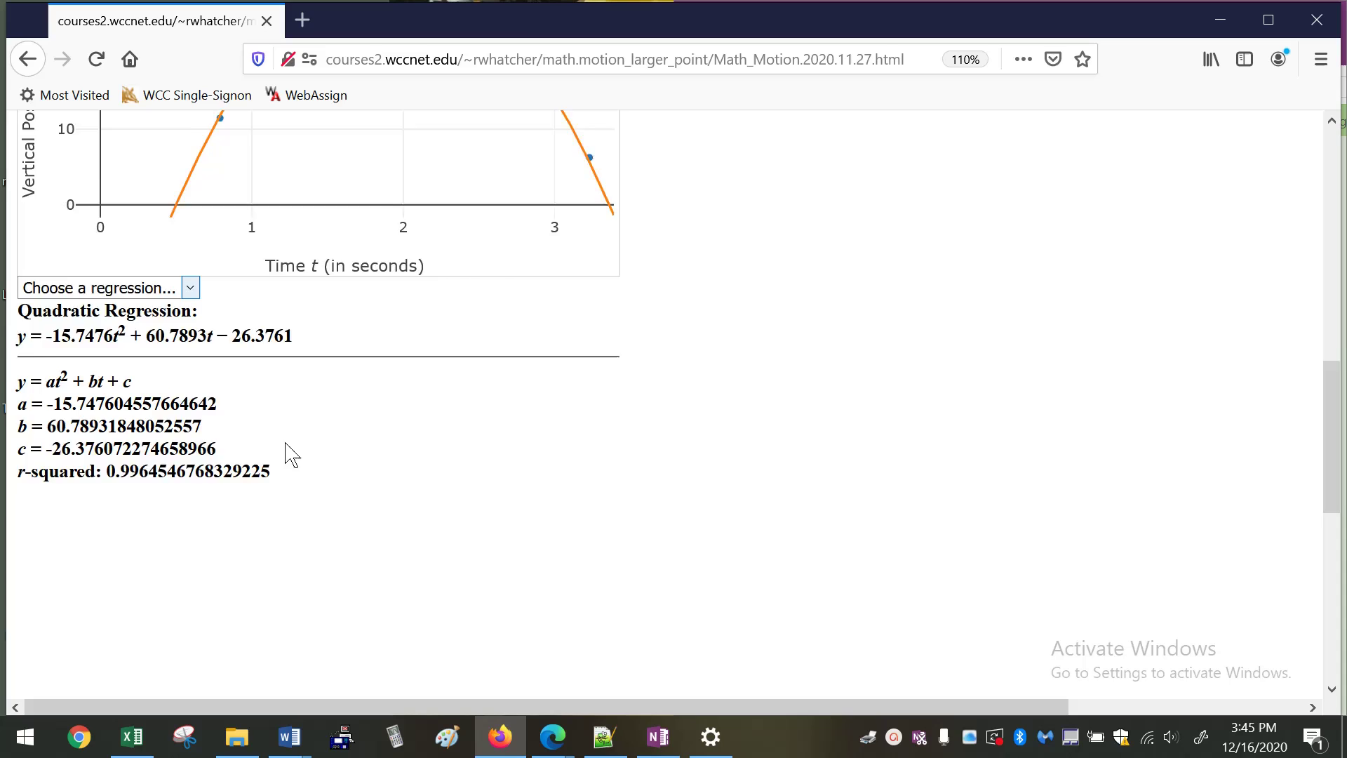
pyautogui.scroll(-1, 289, 454)
pyautogui.click(190, 247)
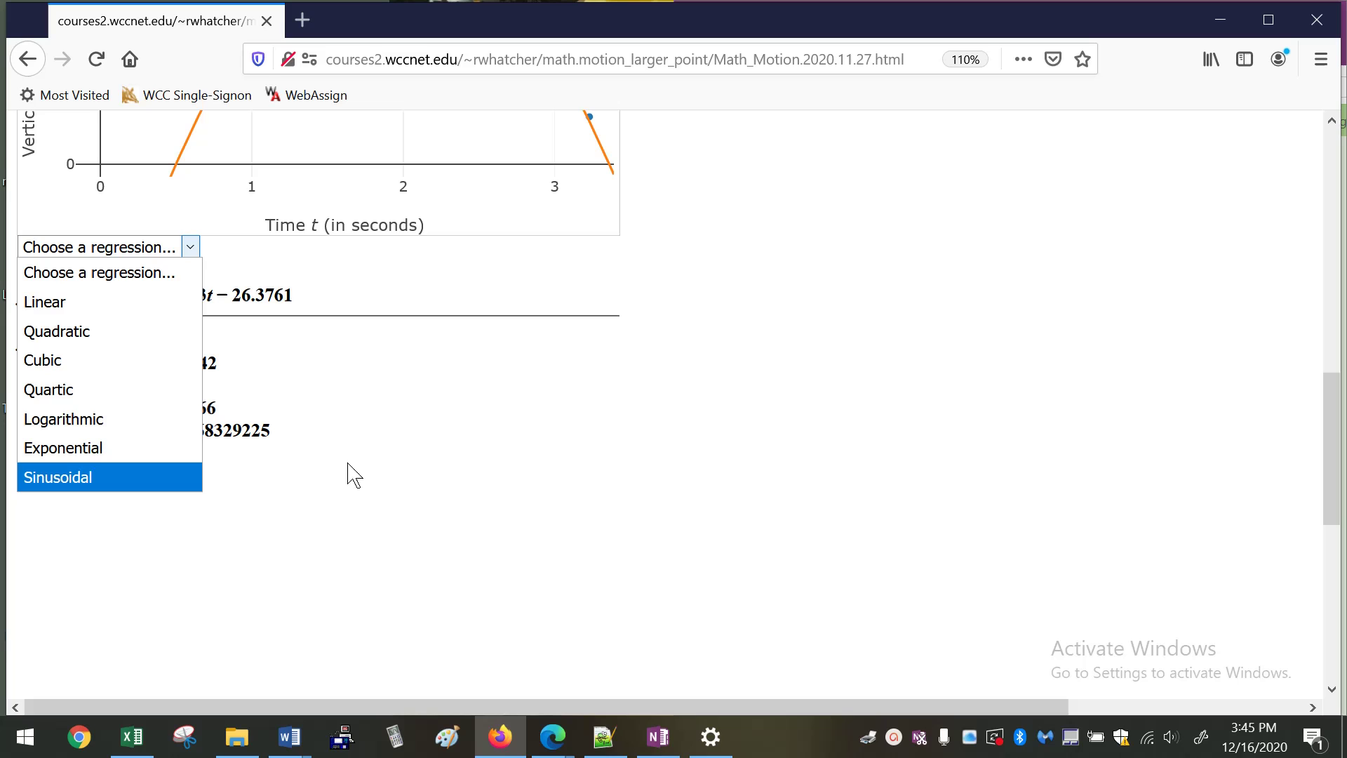
pyautogui.click(435, 470)
pyautogui.scroll(5, 435, 470)
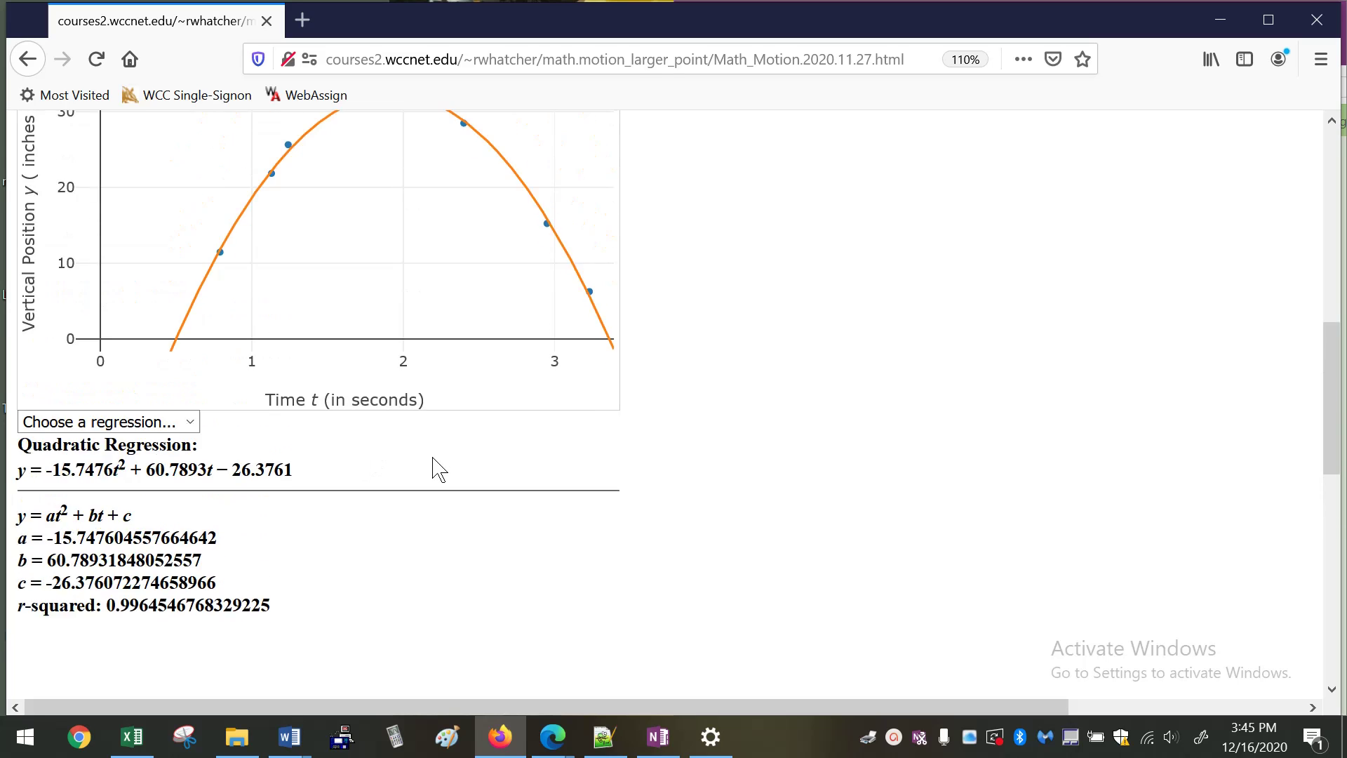
pyautogui.scroll(-5, 435, 470)
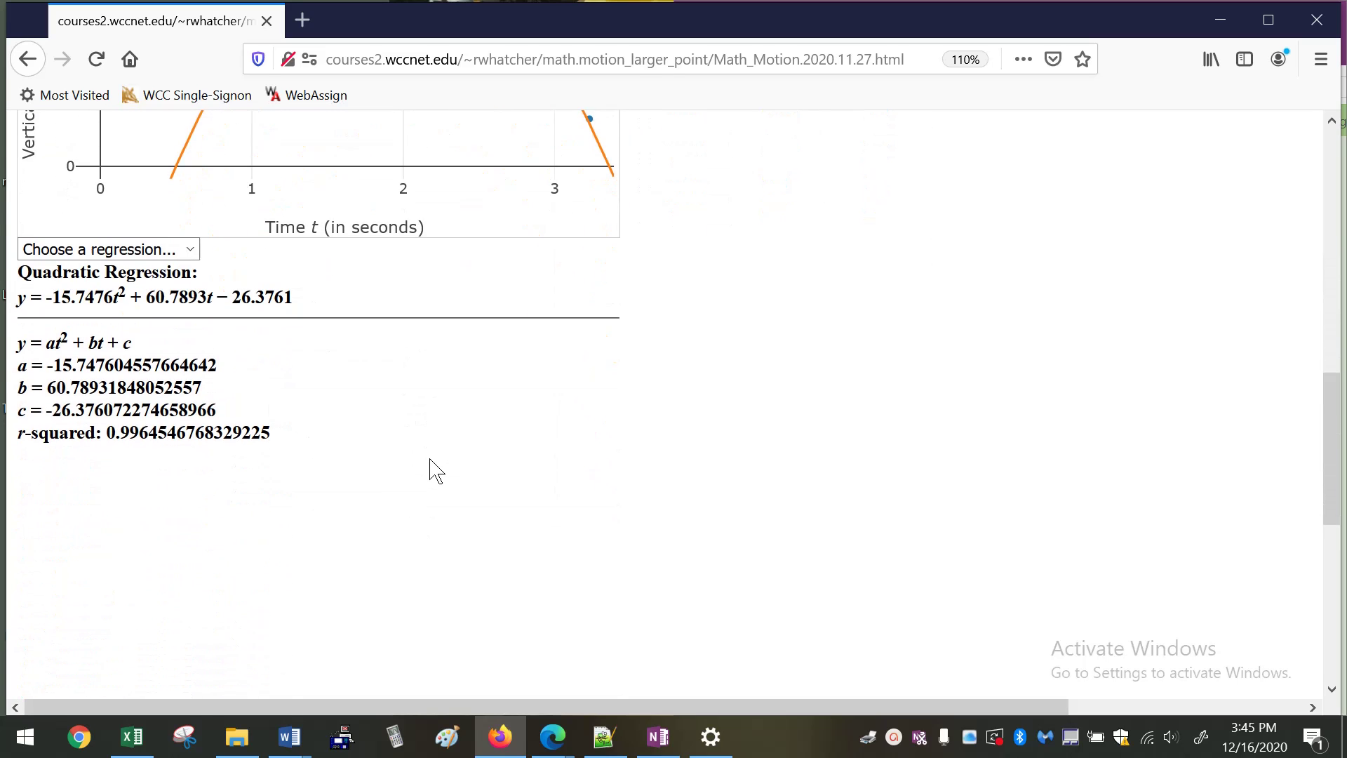
pyautogui.scroll(15, 388, 419)
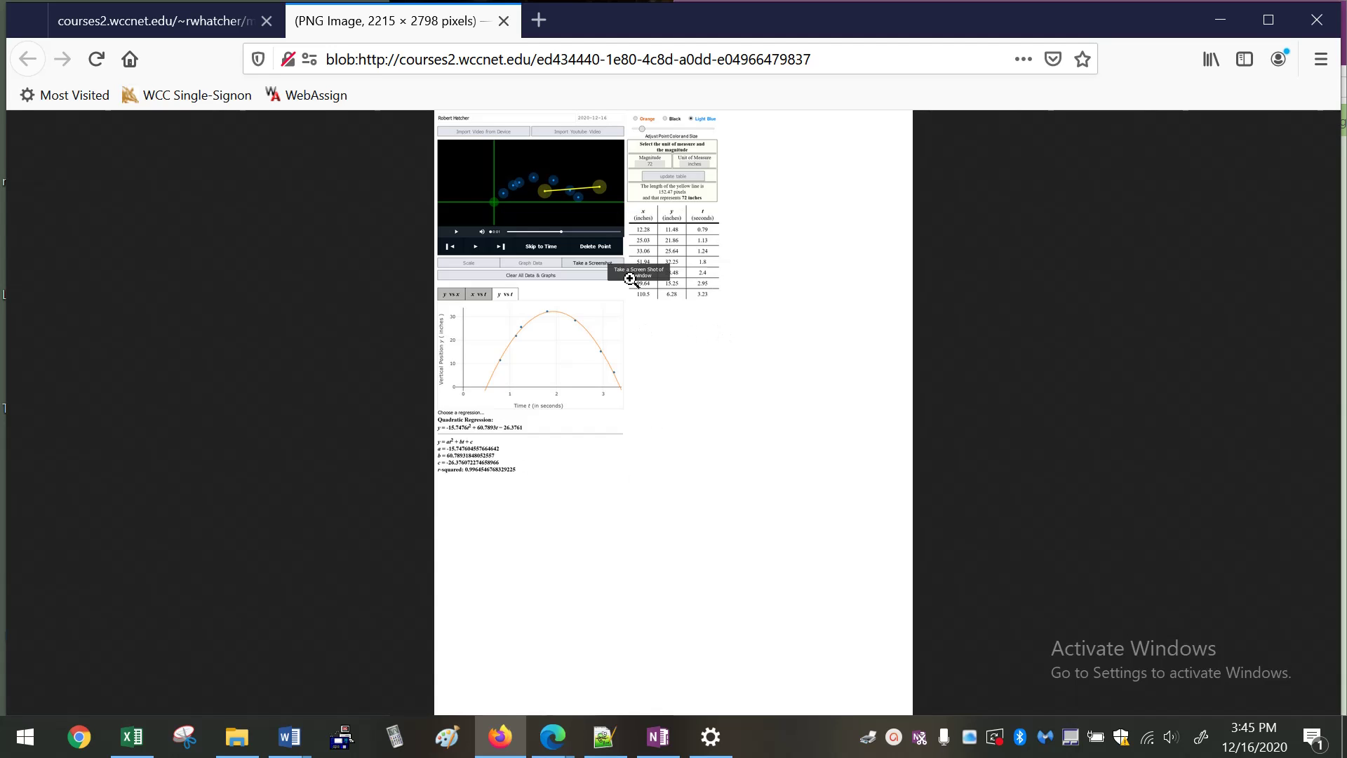
# Return to the Math Motion tracker tab, leaving the PNG screenshot open in the other tab.
pyautogui.click(198, 28)
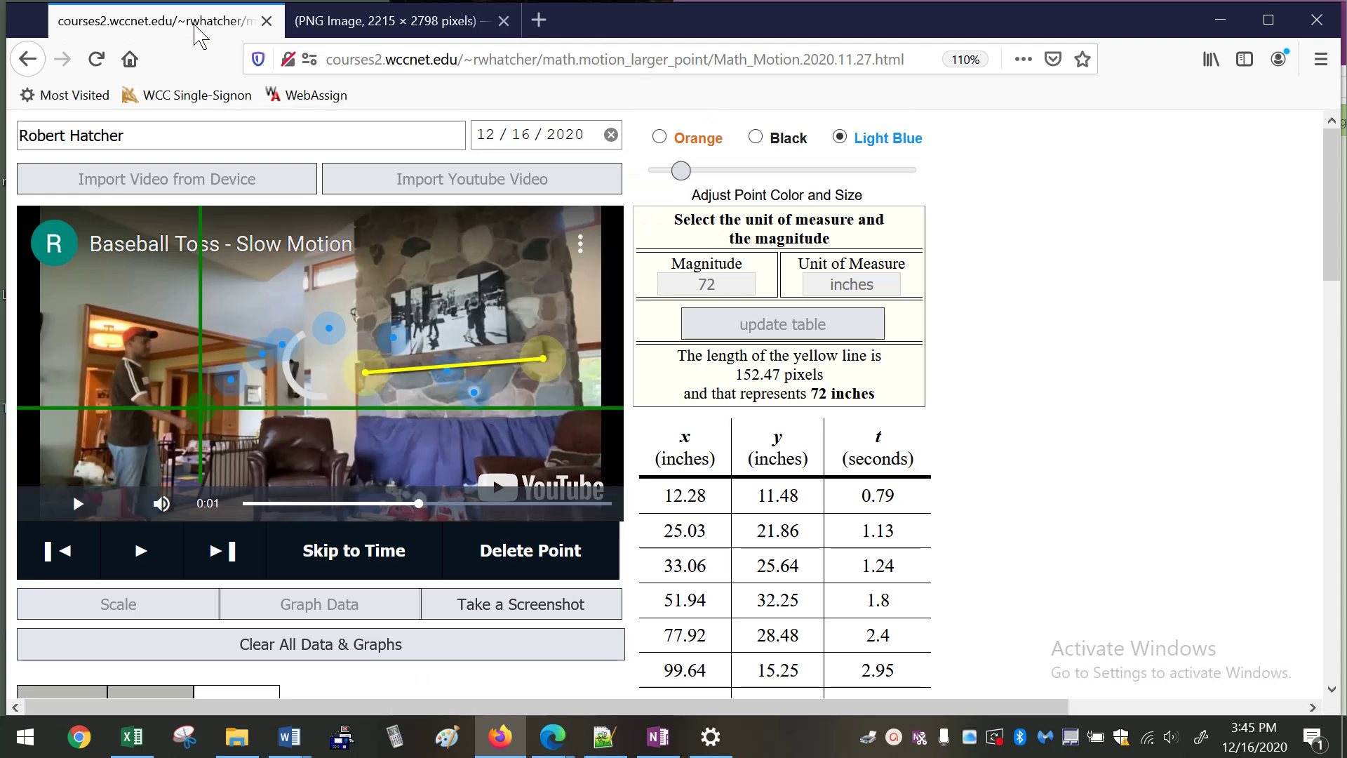
# Wipe the baseball data and graphs, then import the Bicycle Wheel - Stationary - Slow Motion video.
pyautogui.click(425, 646)
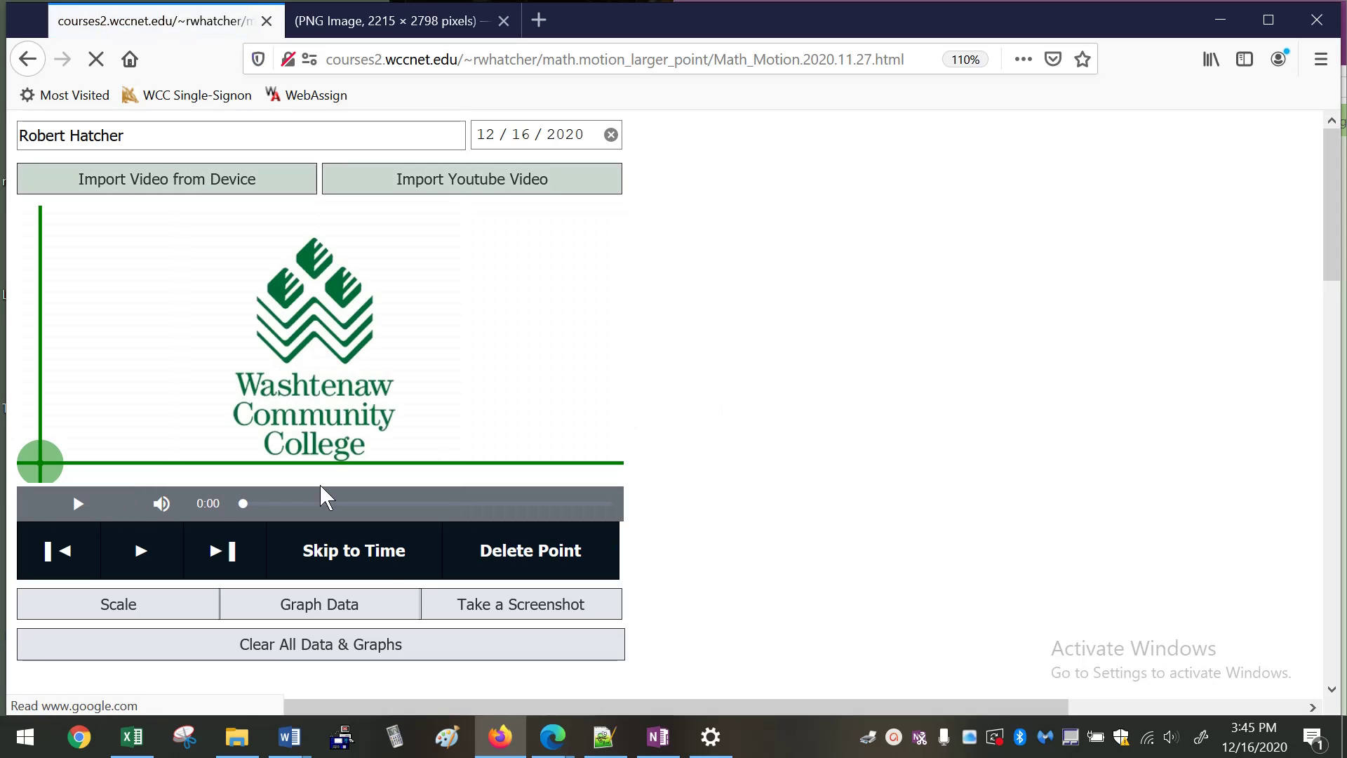
pyautogui.click(137, 554)
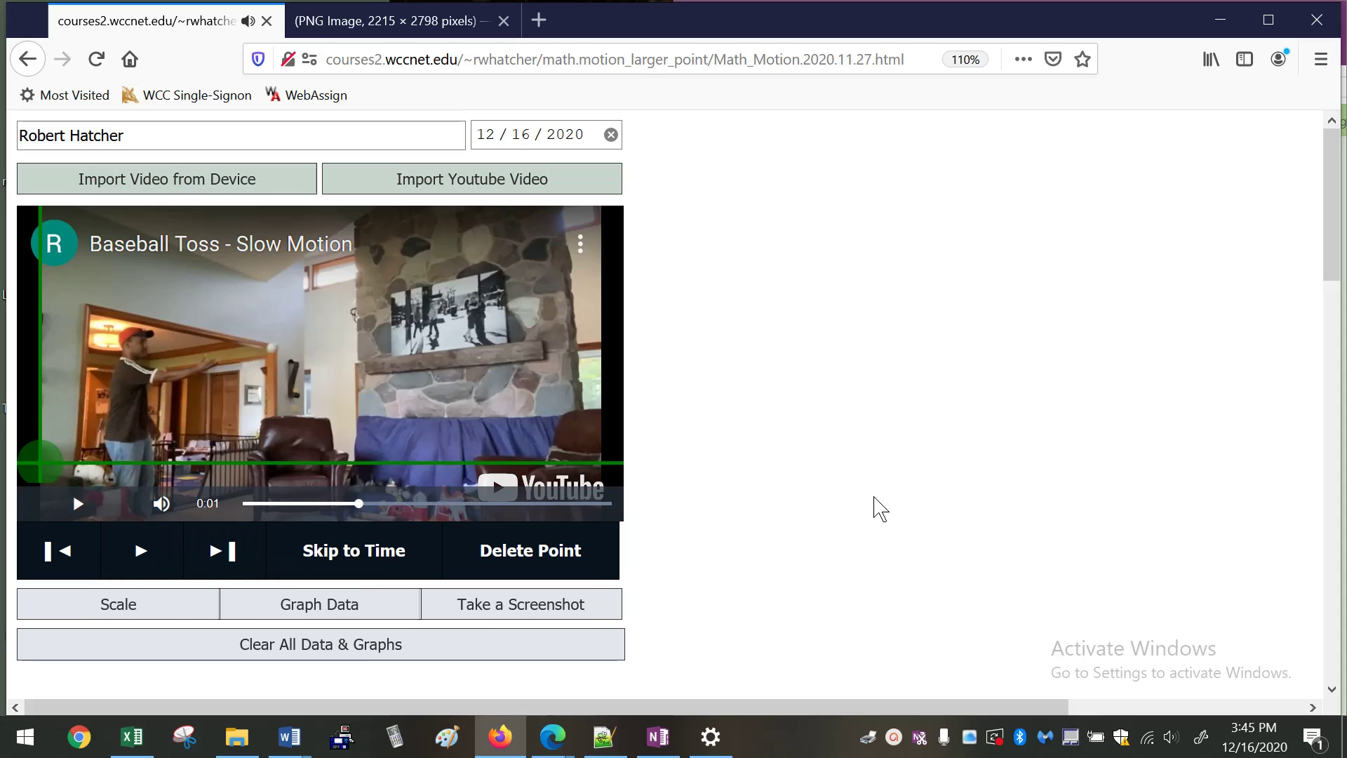
pyautogui.click(586, 203)
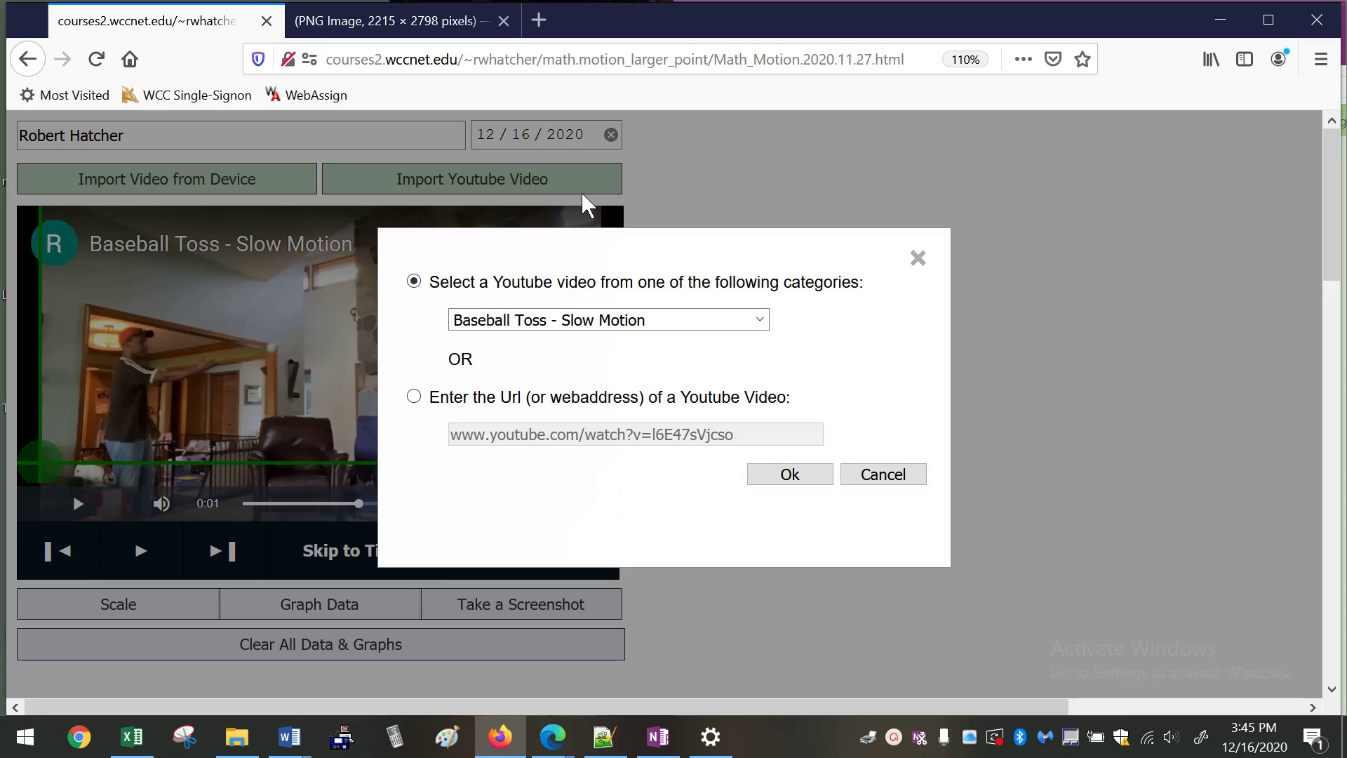
pyautogui.click(635, 321)
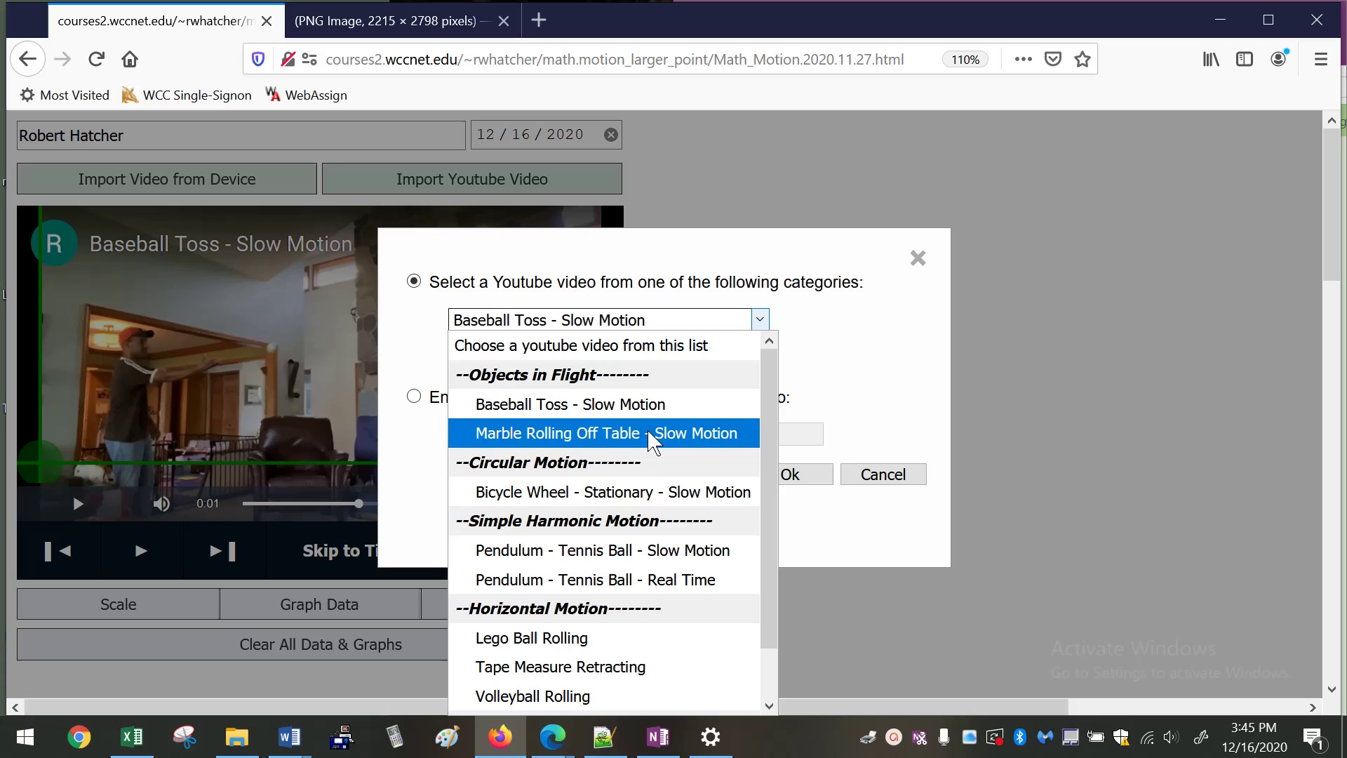
pyautogui.click(656, 492)
pyautogui.click(761, 477)
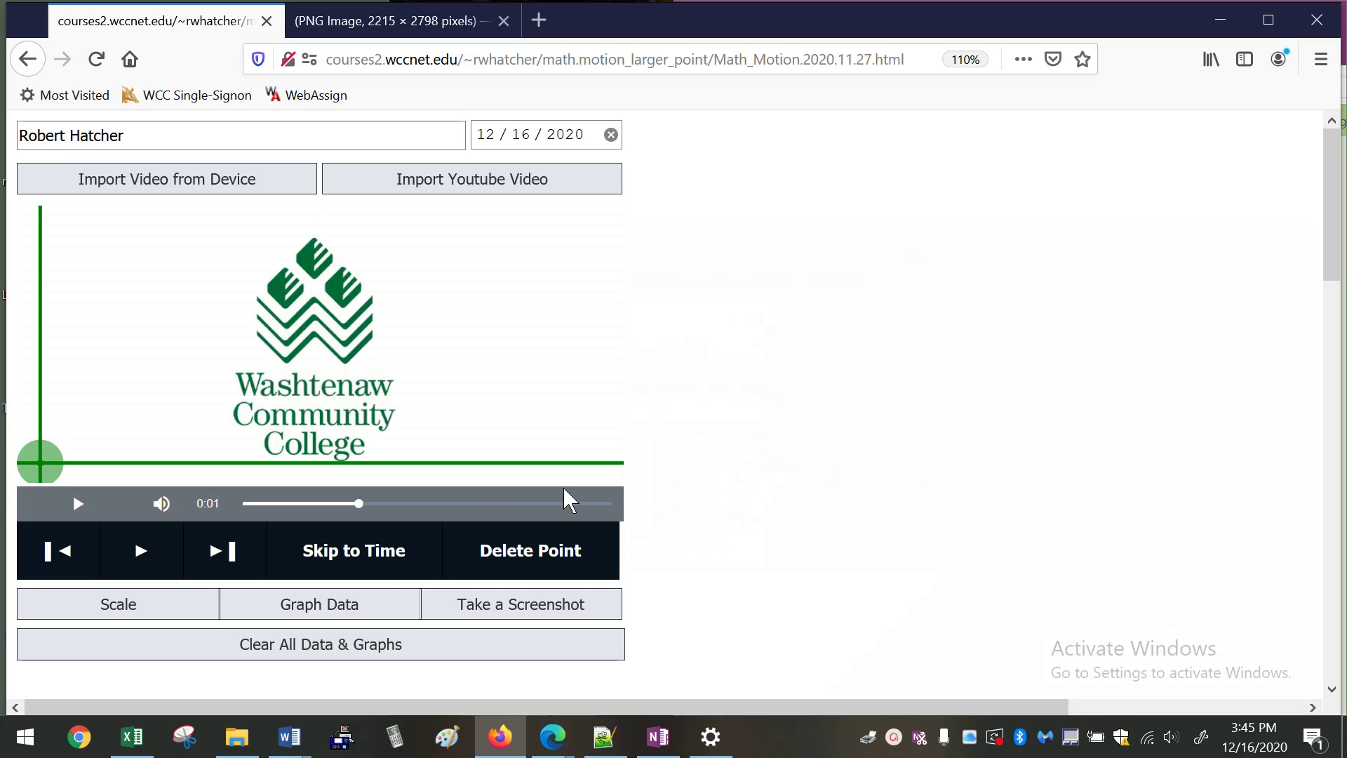
# Cue the bicycle wheel video to 0:08 and mark the rim point's first position.
pyautogui.click(146, 551)
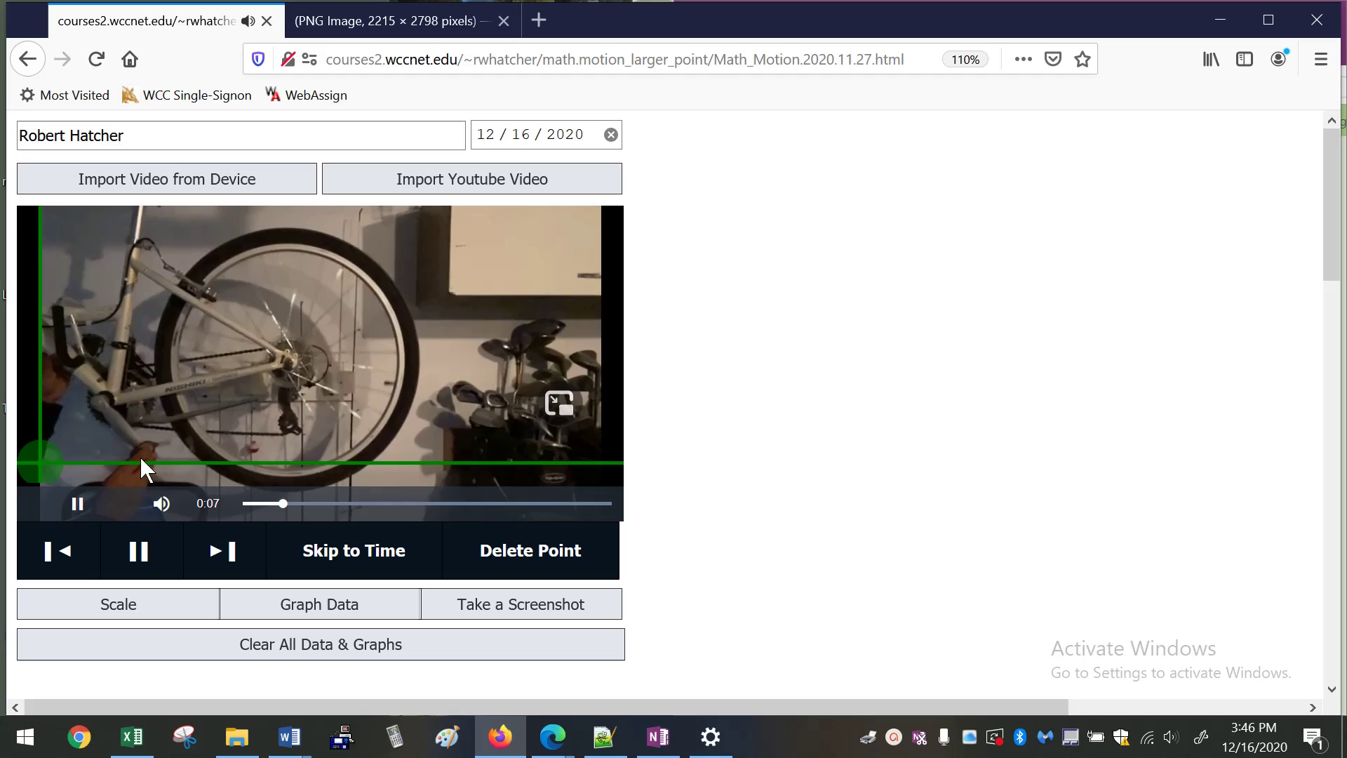
pyautogui.click(138, 551)
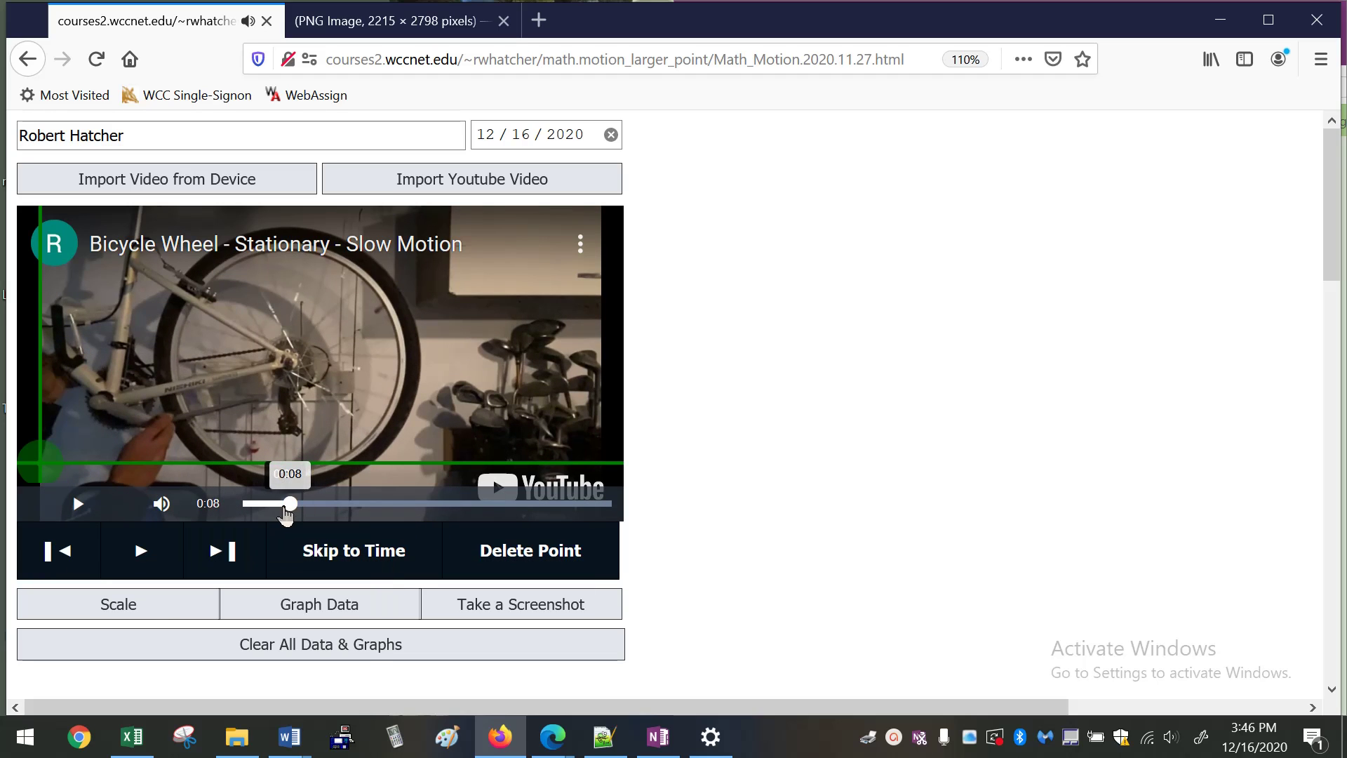
pyautogui.click(285, 514)
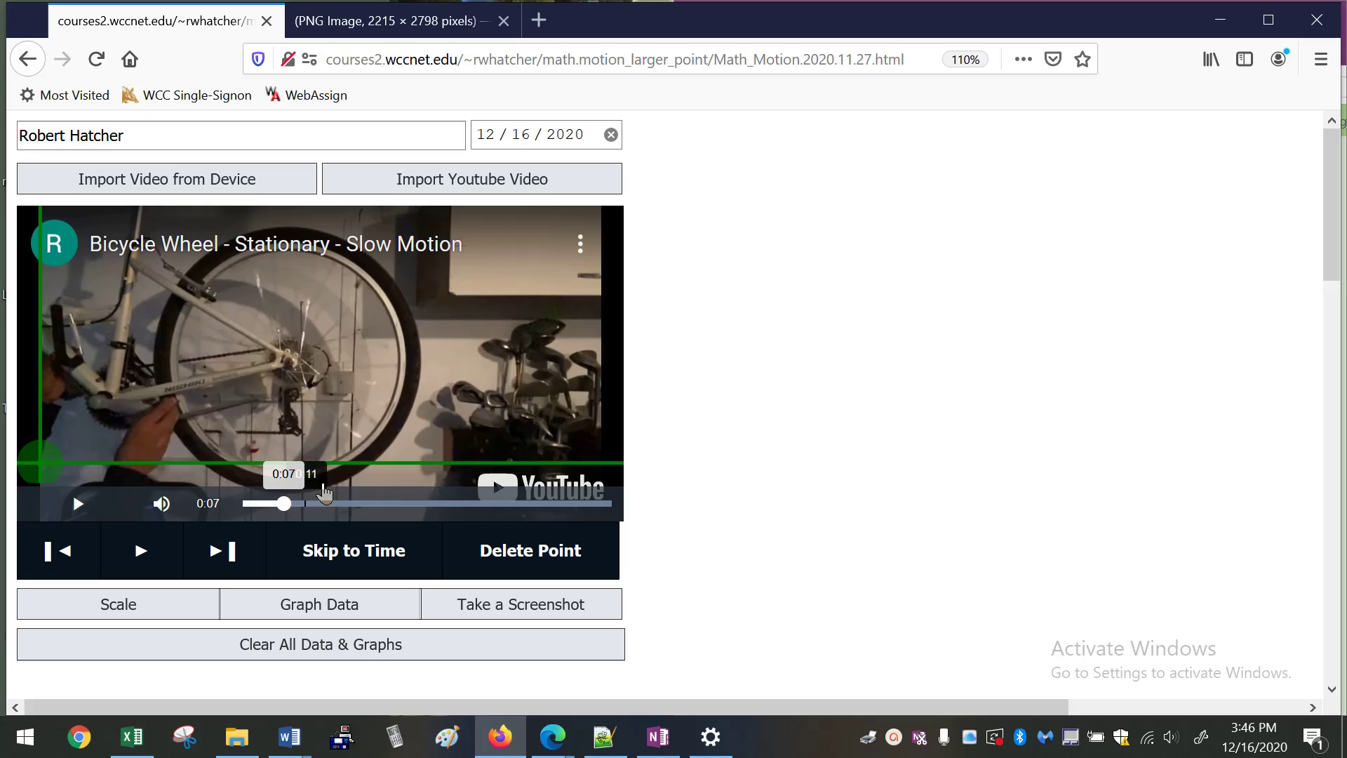
pyautogui.click(290, 511)
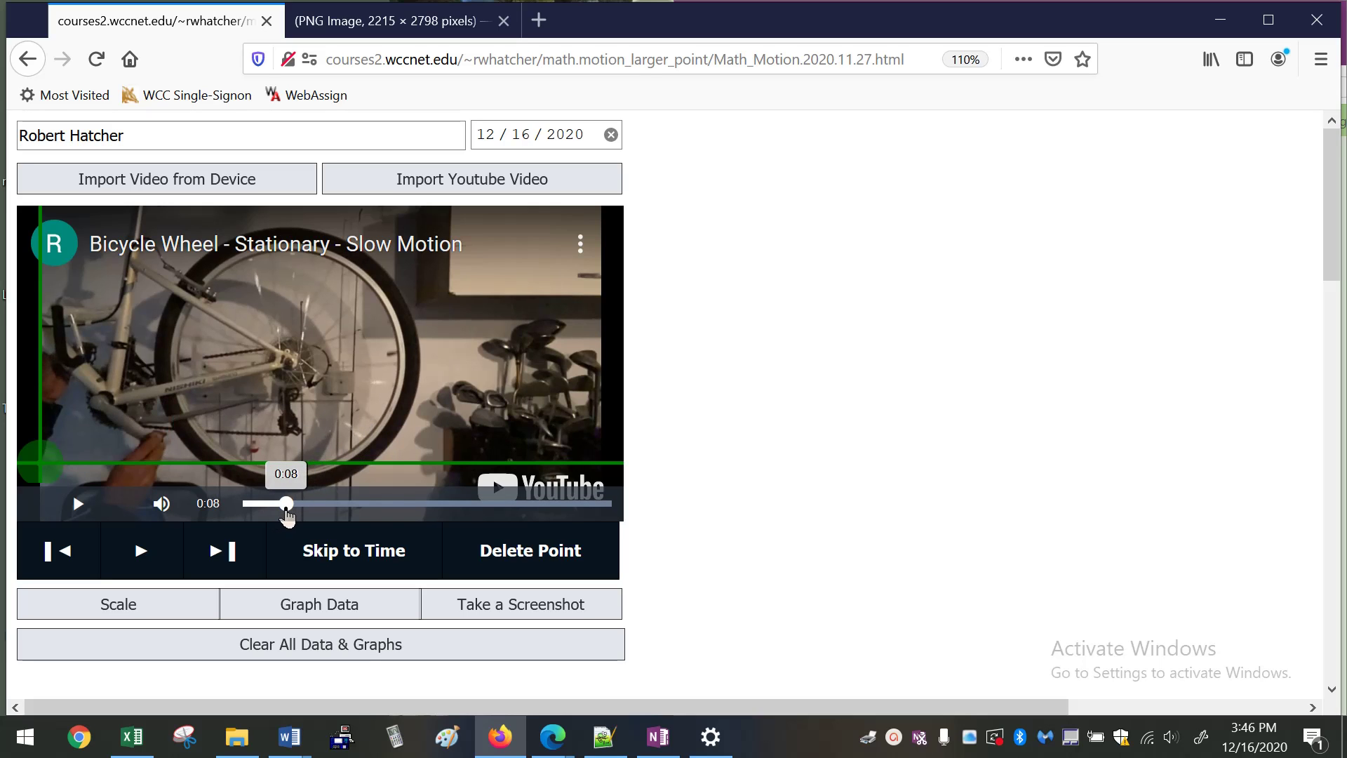
pyautogui.click(285, 512)
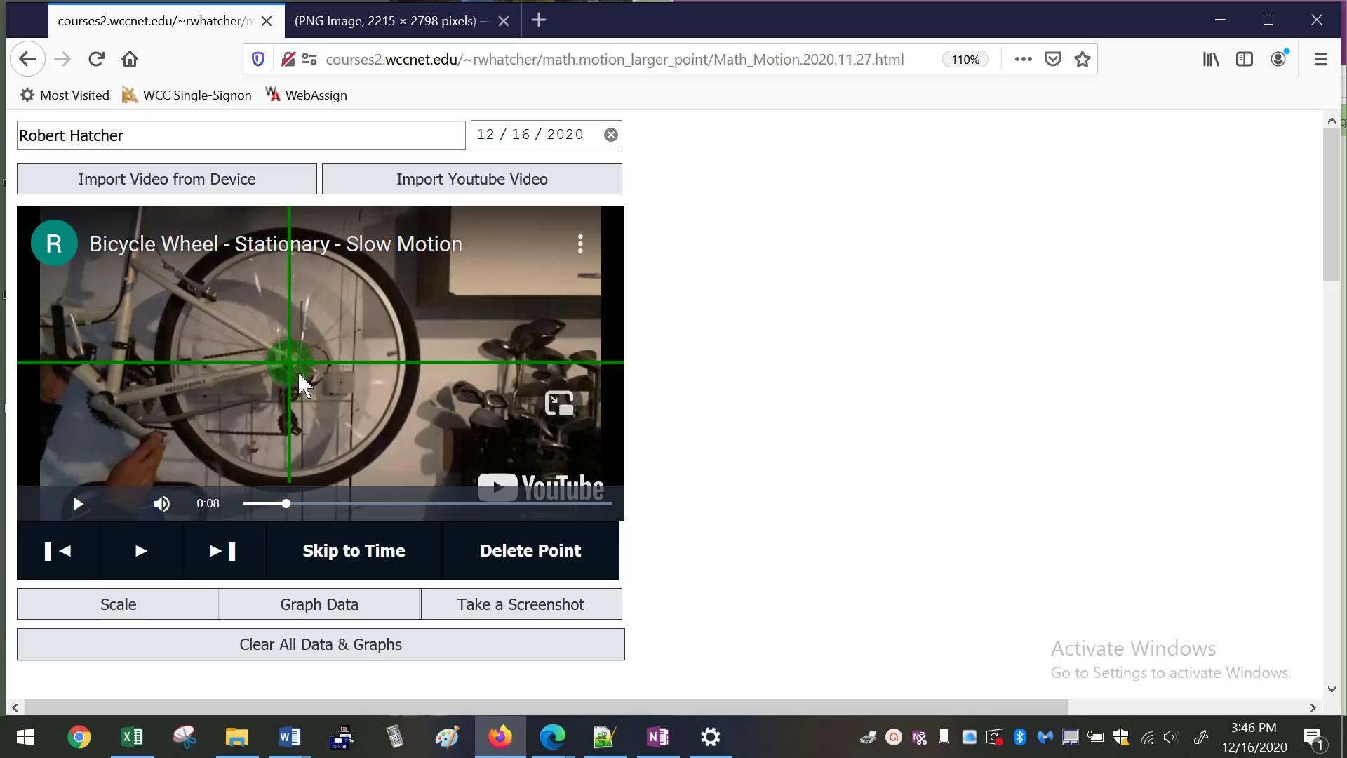
pyautogui.click(398, 356)
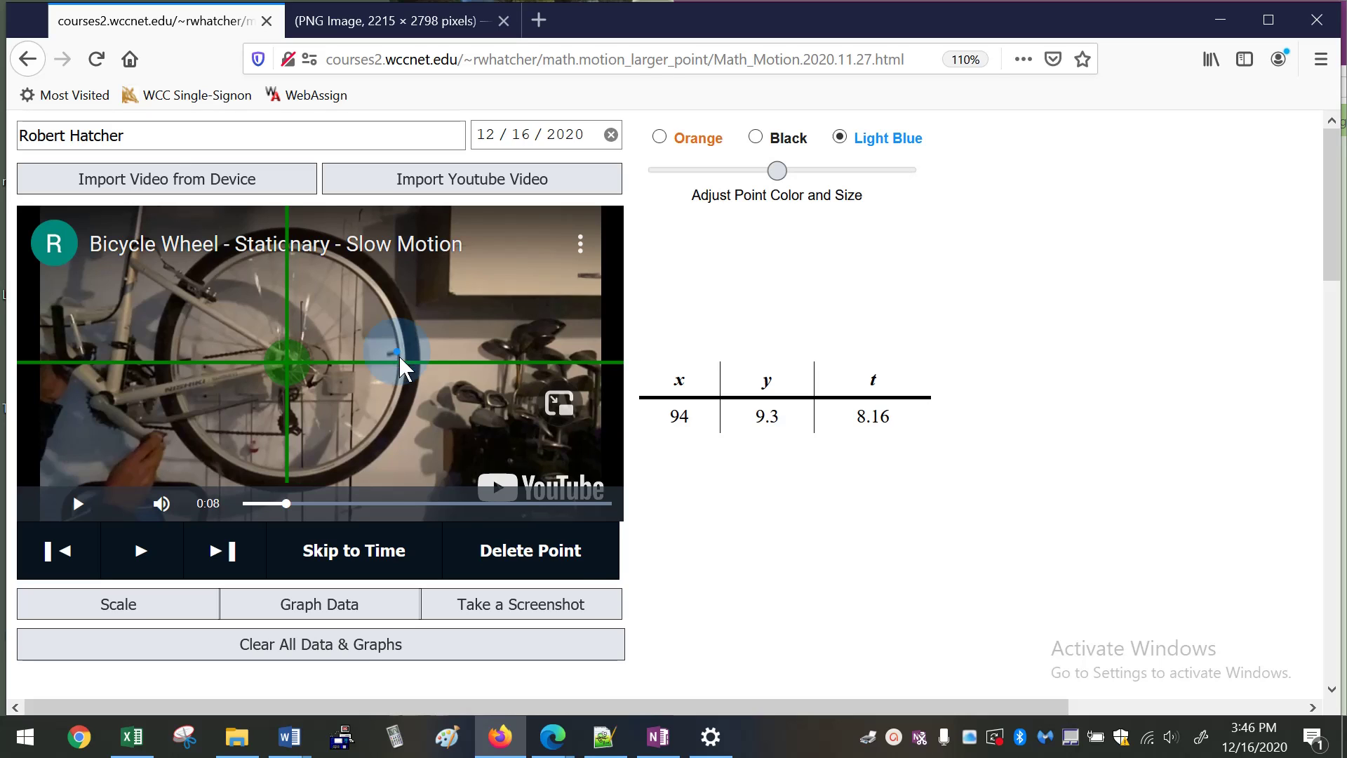
# Step the video forward, marking the rim point up over the top to the left side.
pyautogui.click(143, 561)
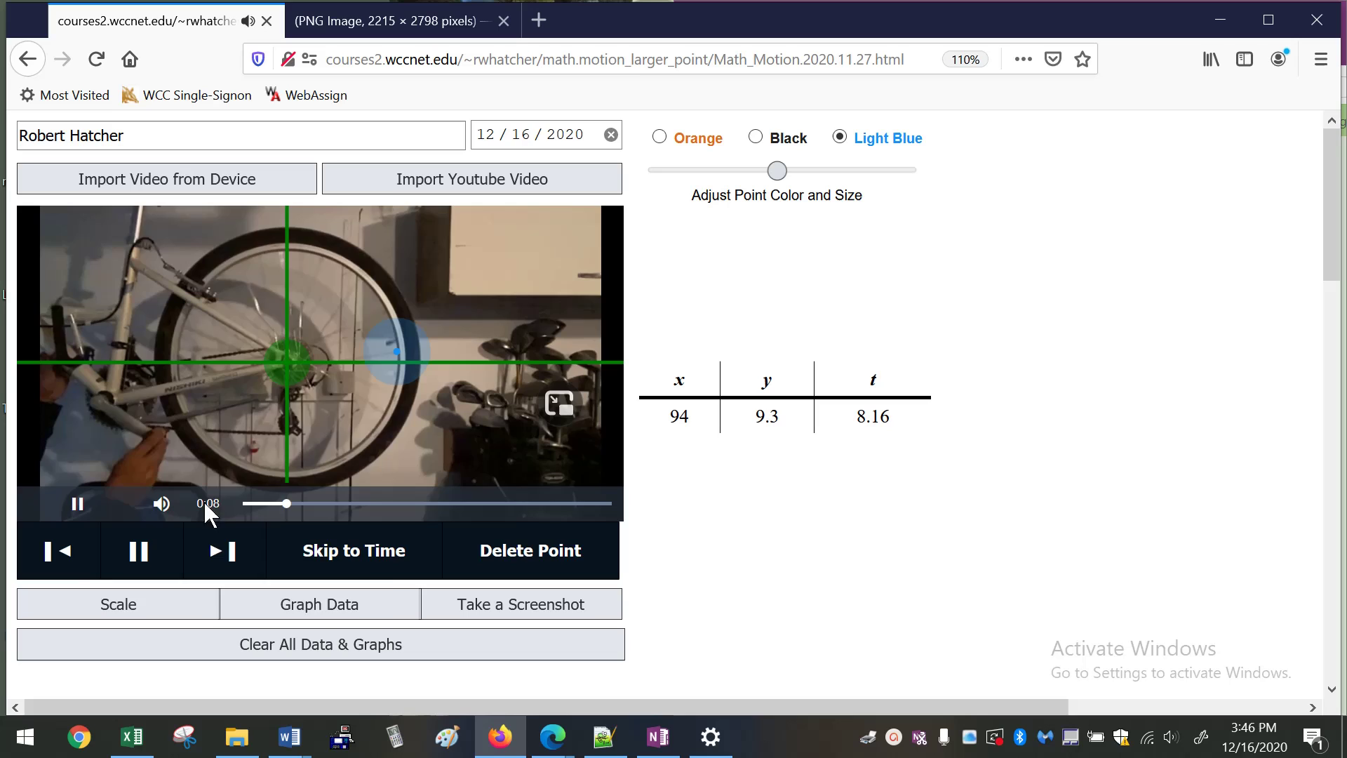
pyautogui.click(141, 550)
pyautogui.click(386, 312)
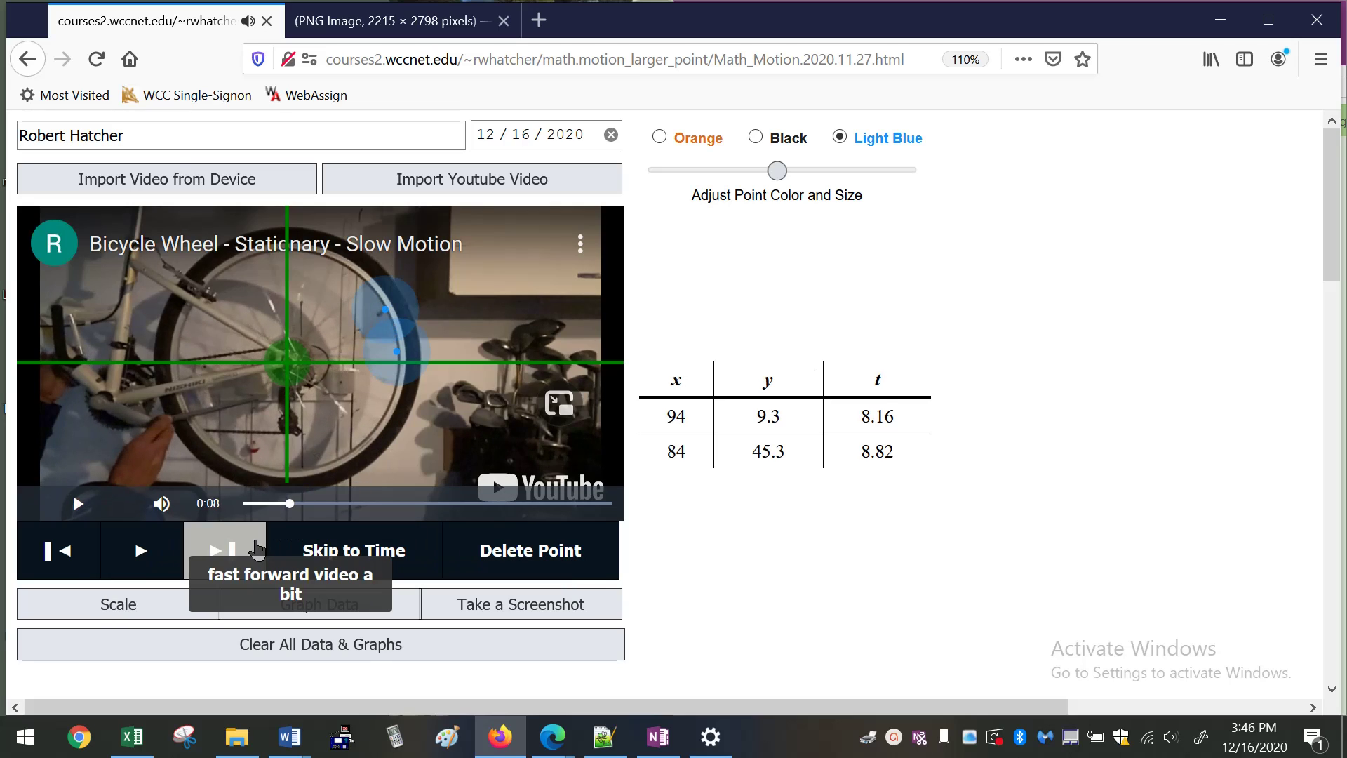
pyautogui.click(223, 551)
pyautogui.click(359, 277)
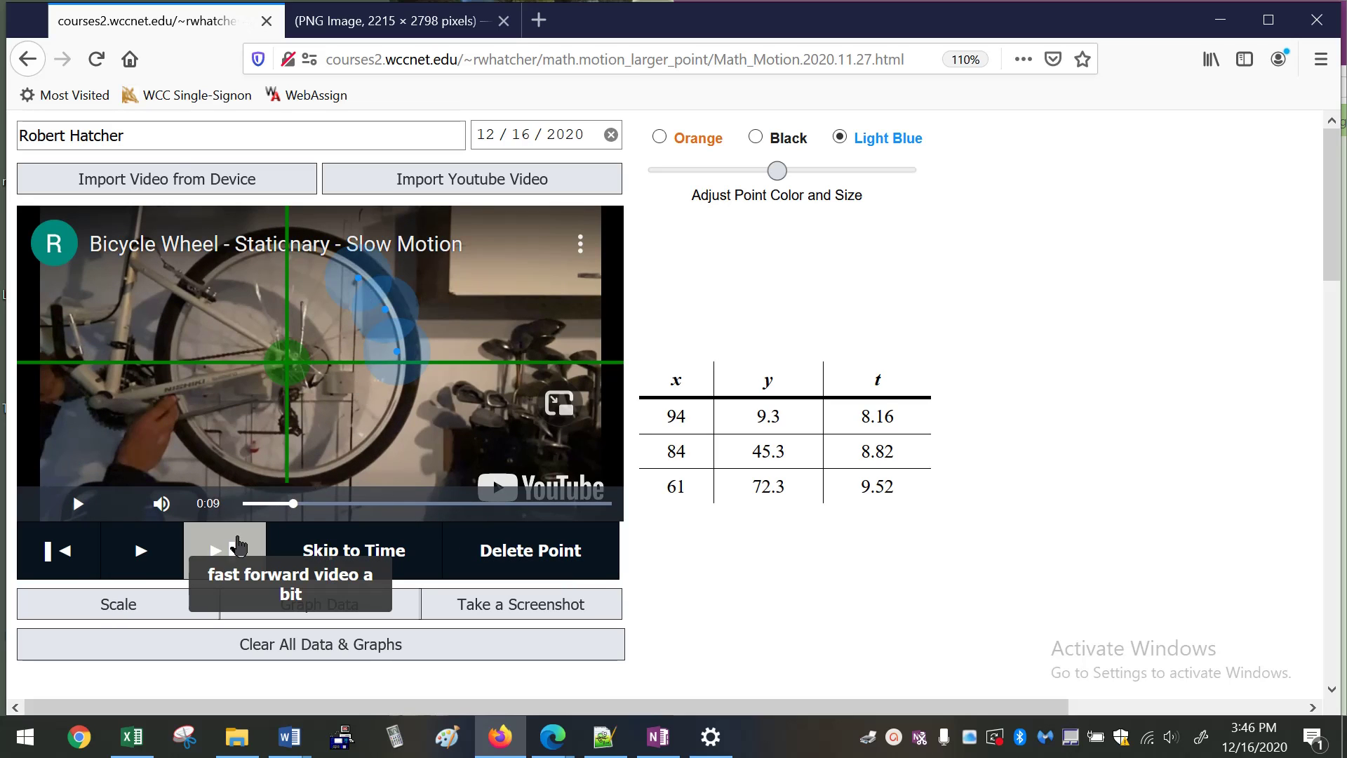
pyautogui.click(223, 551)
pyautogui.click(319, 255)
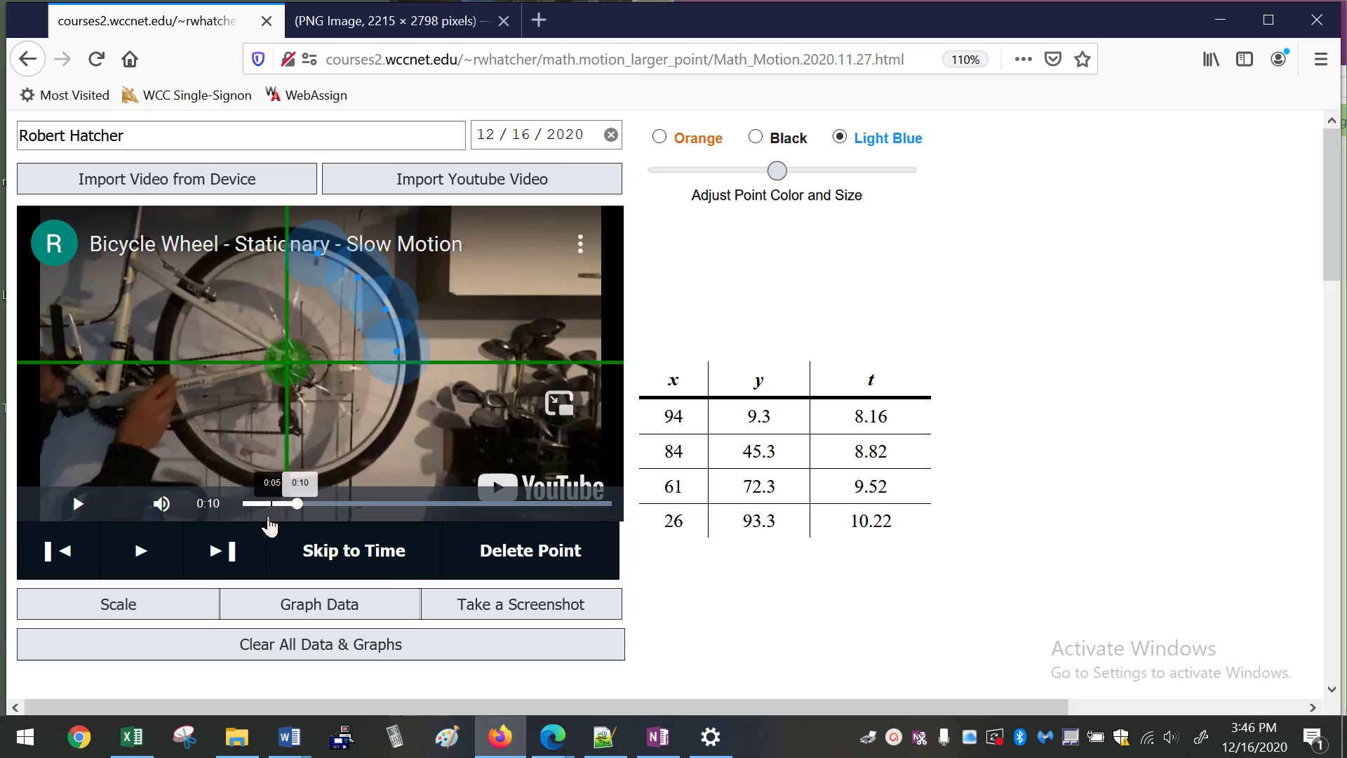
pyautogui.click(223, 551)
pyautogui.click(265, 254)
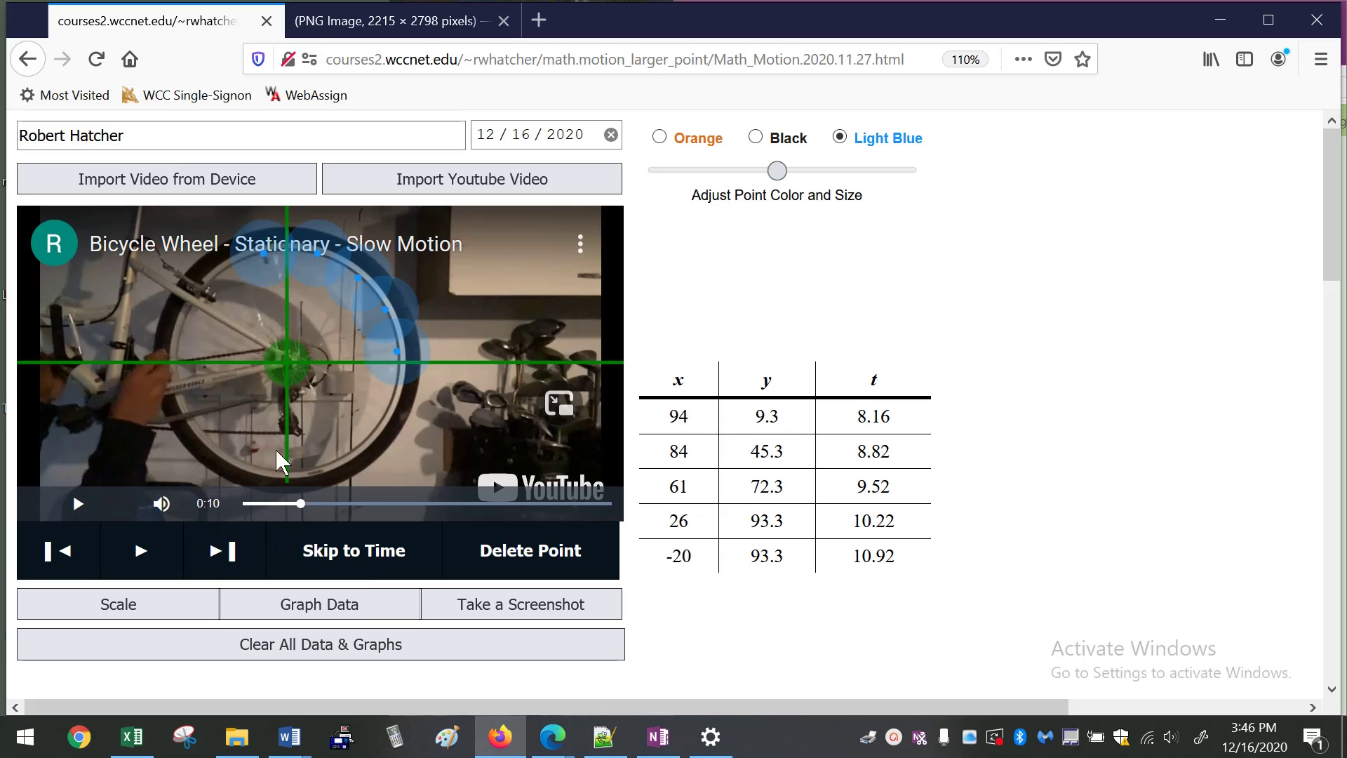
pyautogui.click(223, 551)
pyautogui.click(218, 278)
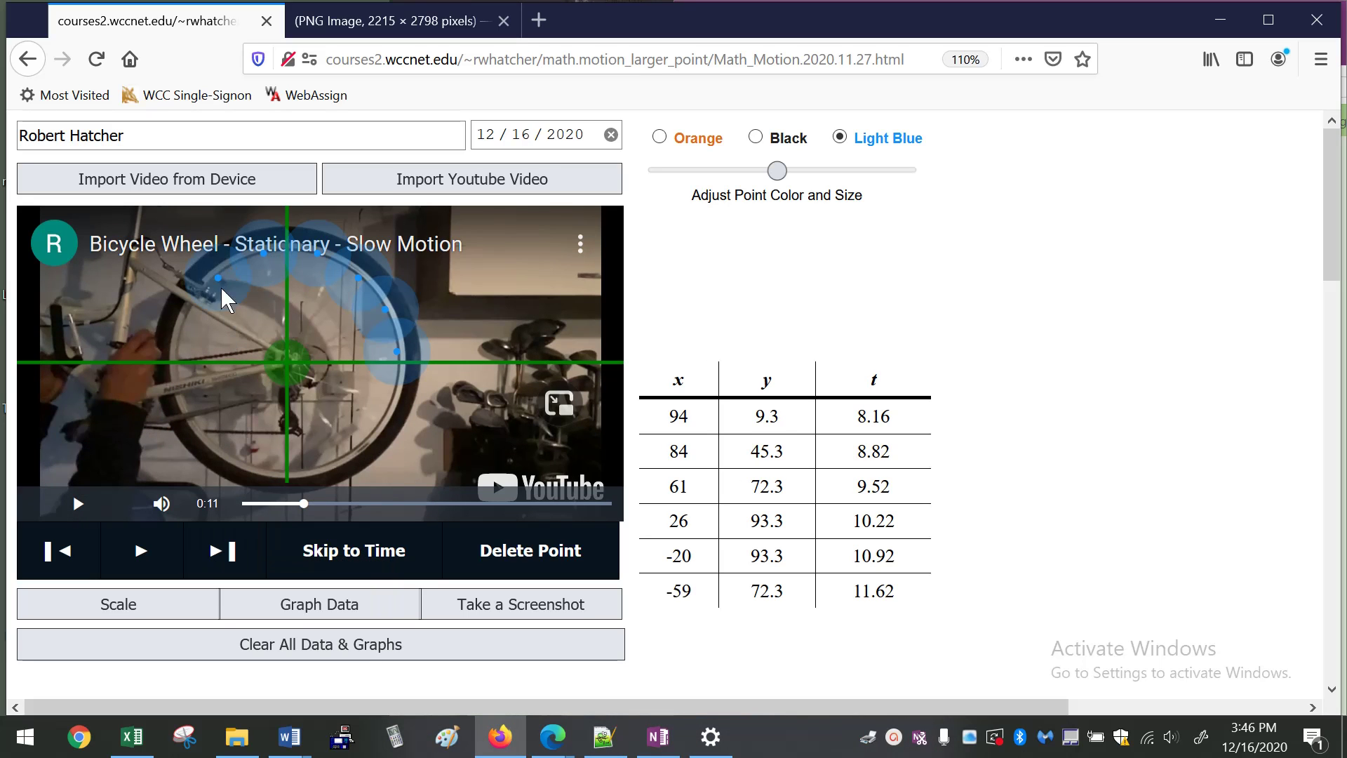
pyautogui.click(223, 550)
pyautogui.click(182, 326)
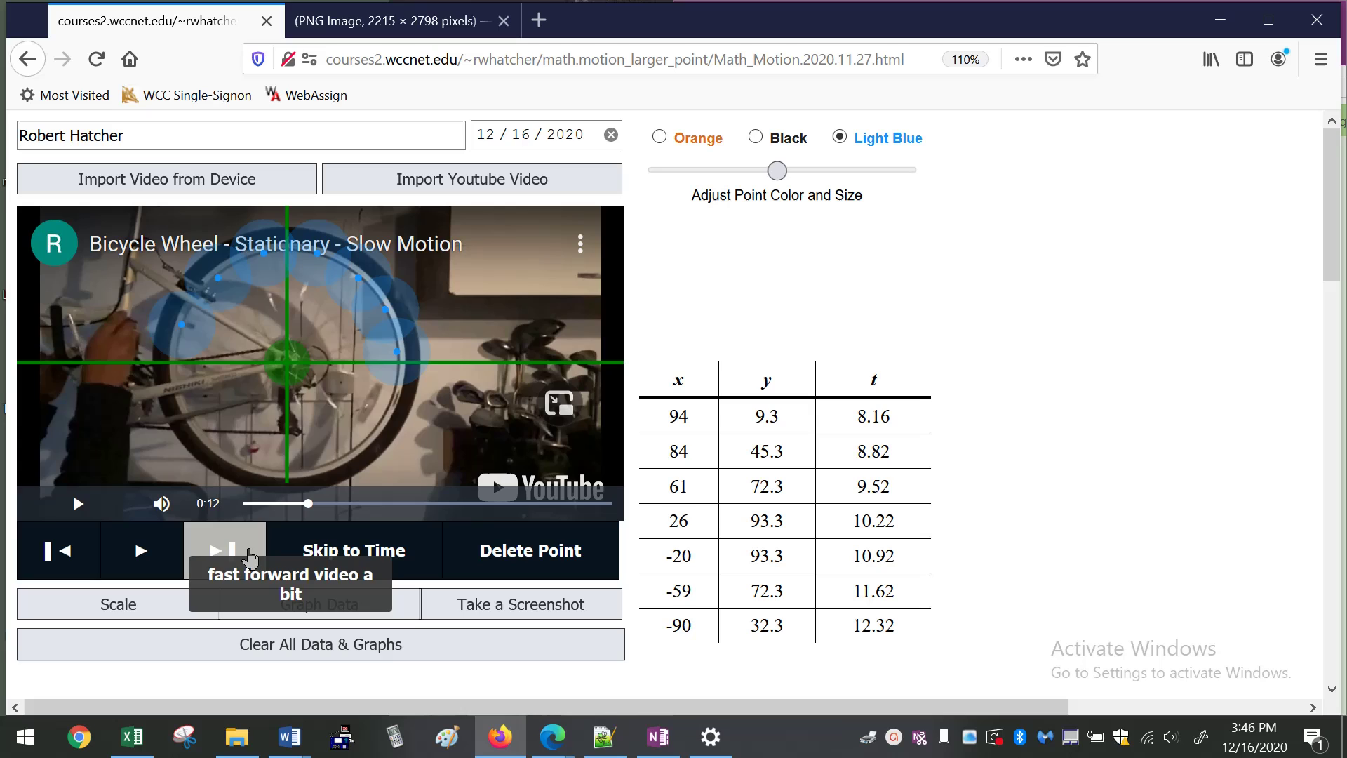
# Keep stepping and marking the rim point around the bottom back to the right side.
pyautogui.click(223, 551)
pyautogui.click(183, 380)
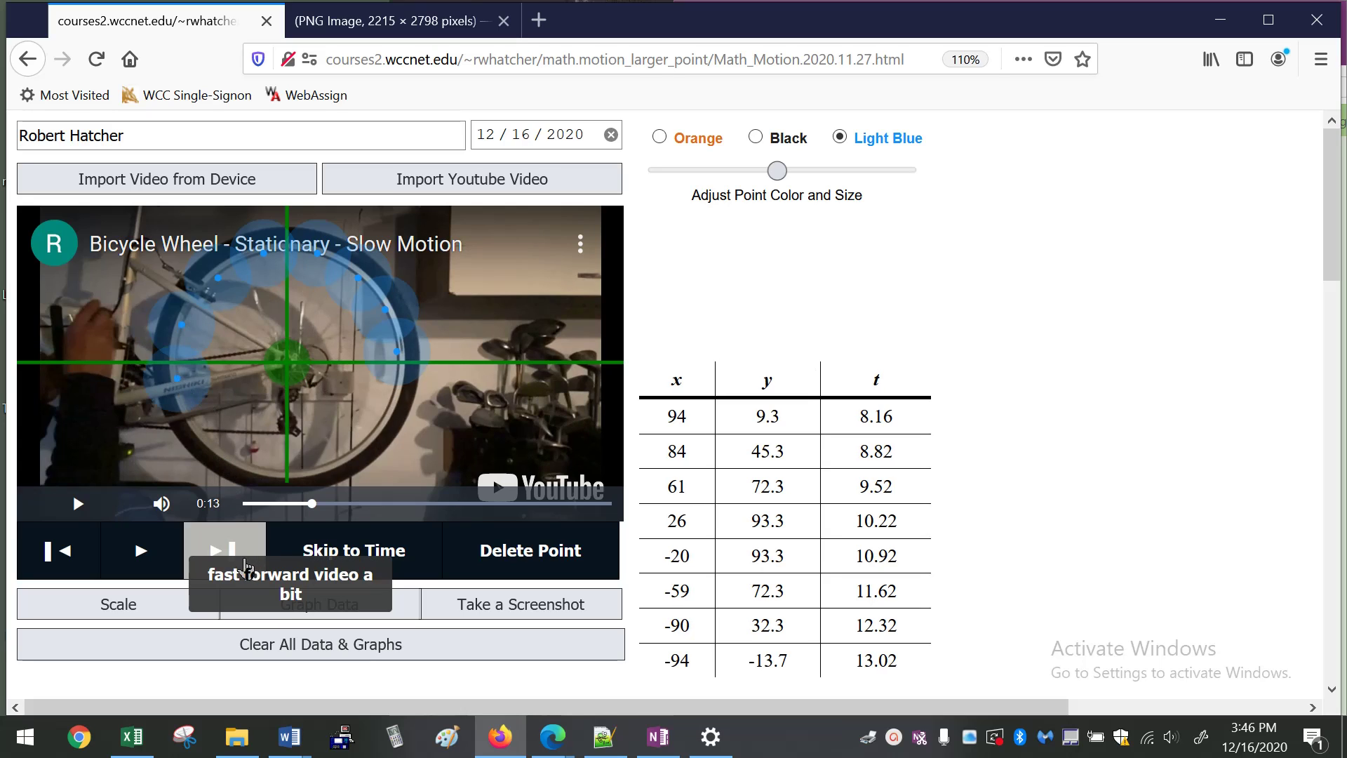
pyautogui.click(224, 551)
pyautogui.click(202, 429)
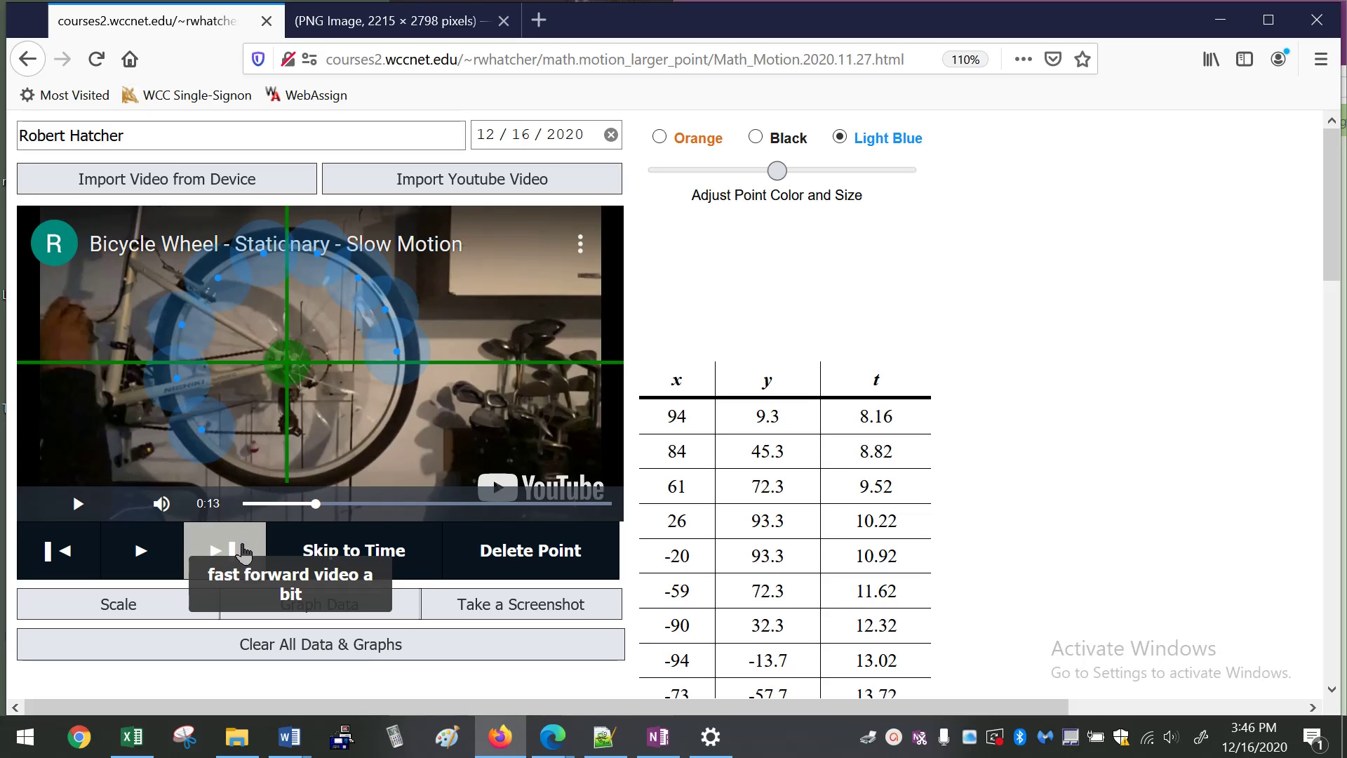
pyautogui.click(223, 550)
pyautogui.click(245, 458)
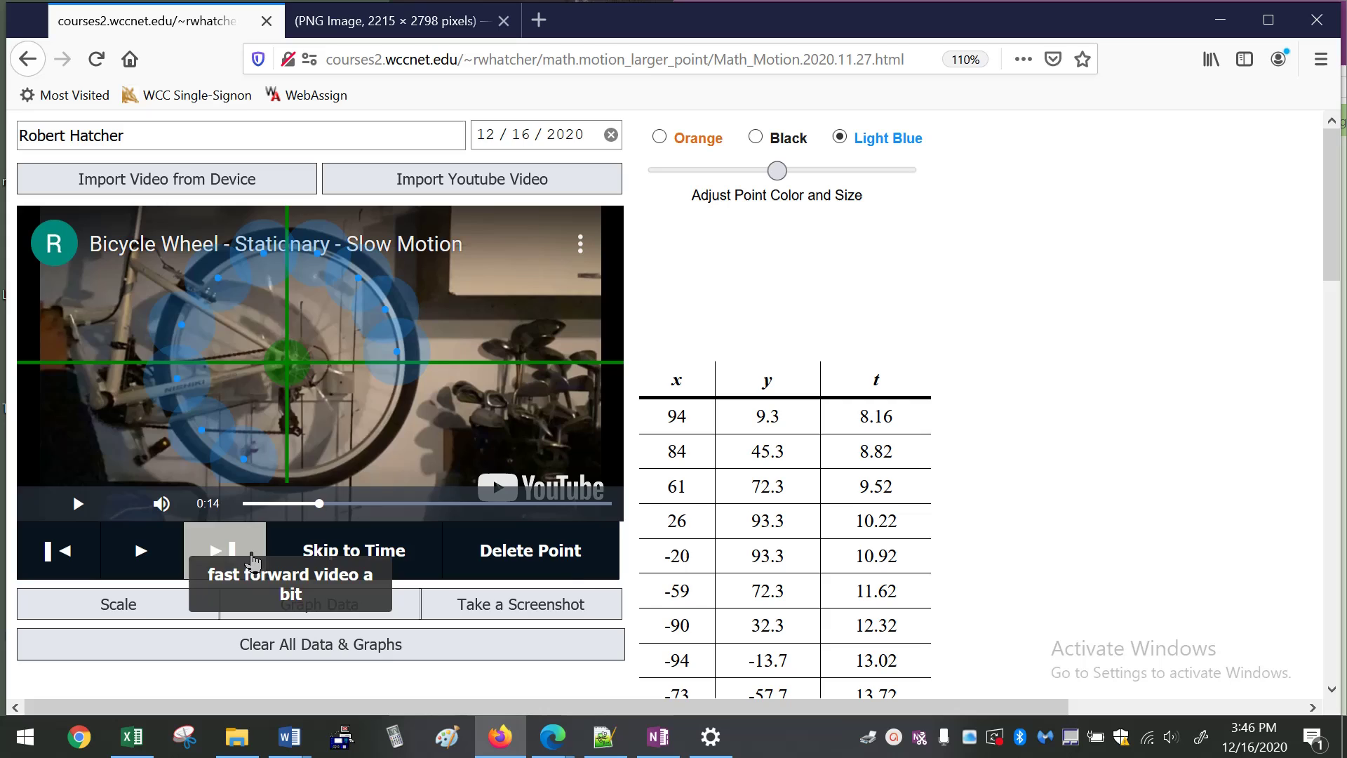
pyautogui.click(224, 551)
pyautogui.click(301, 471)
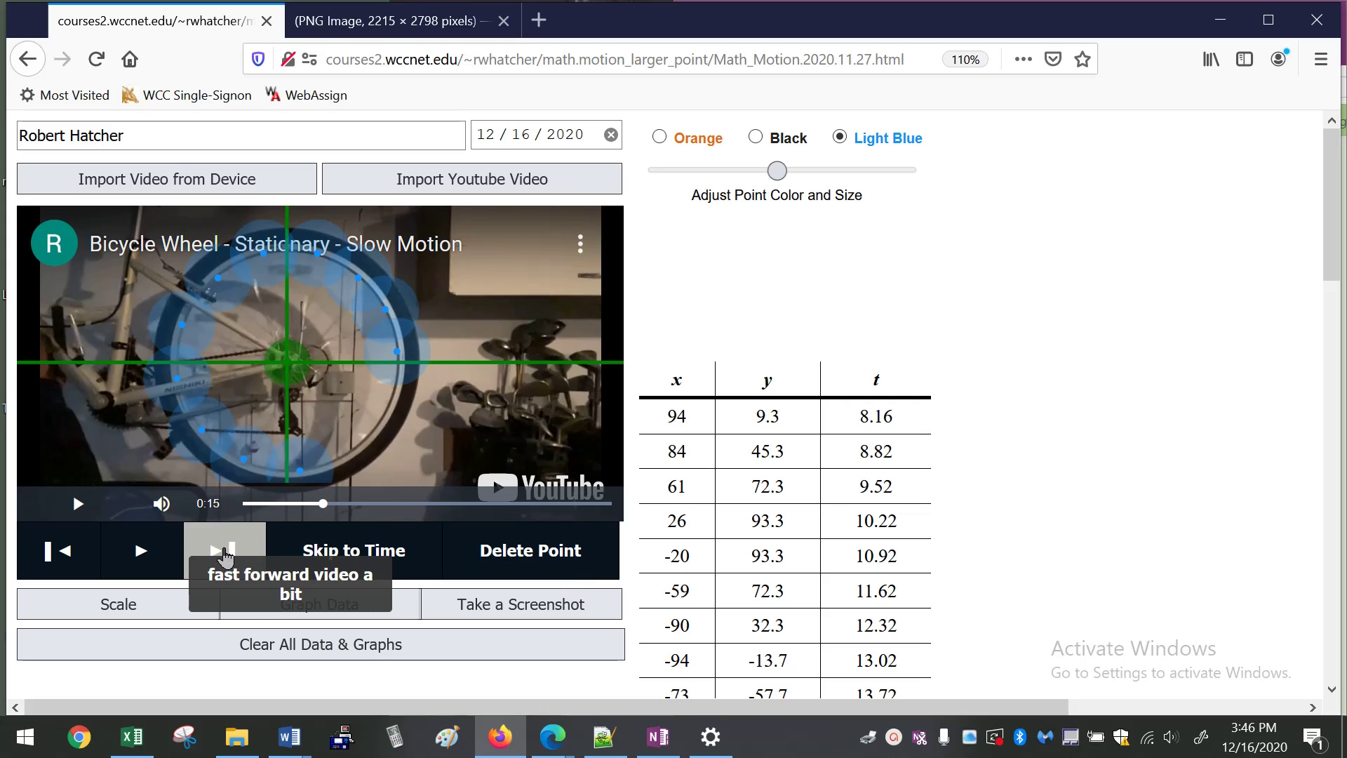
pyautogui.click(225, 554)
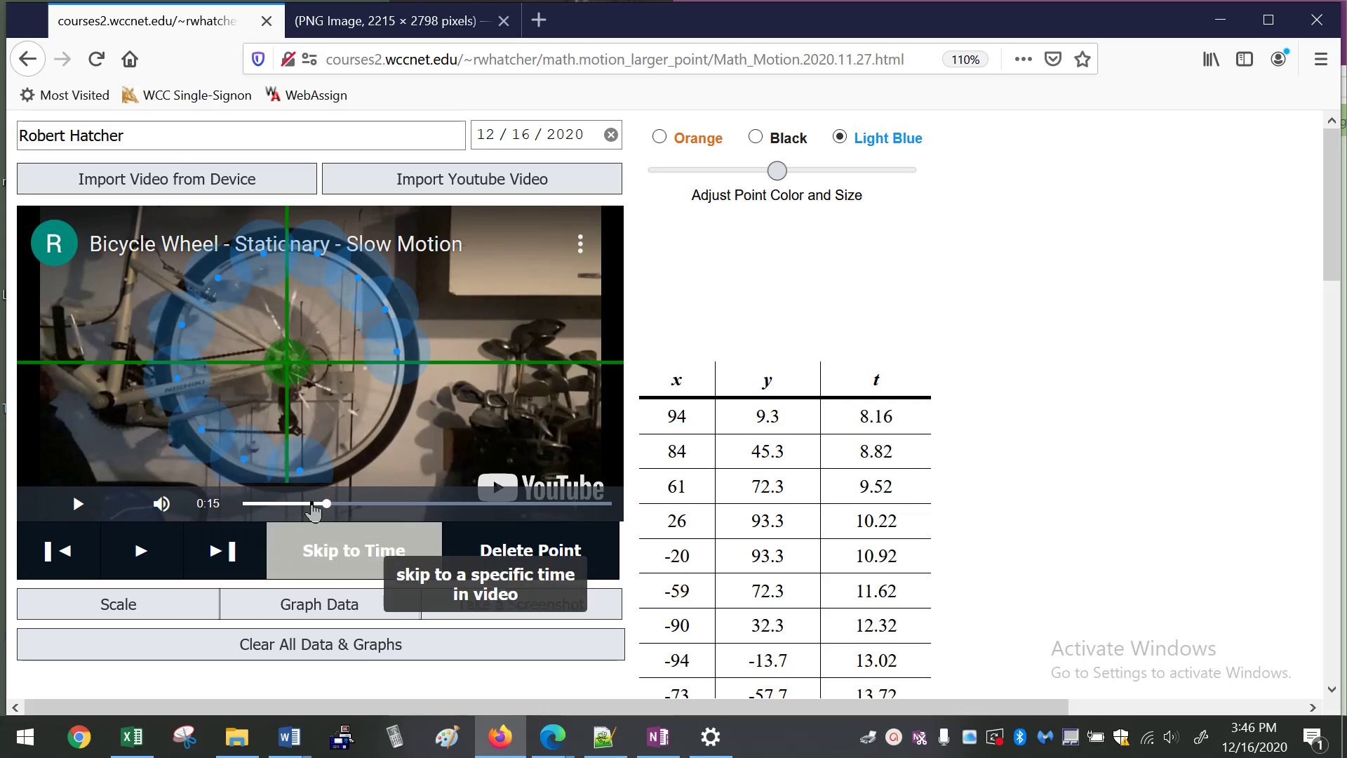
pyautogui.click(346, 449)
pyautogui.click(224, 551)
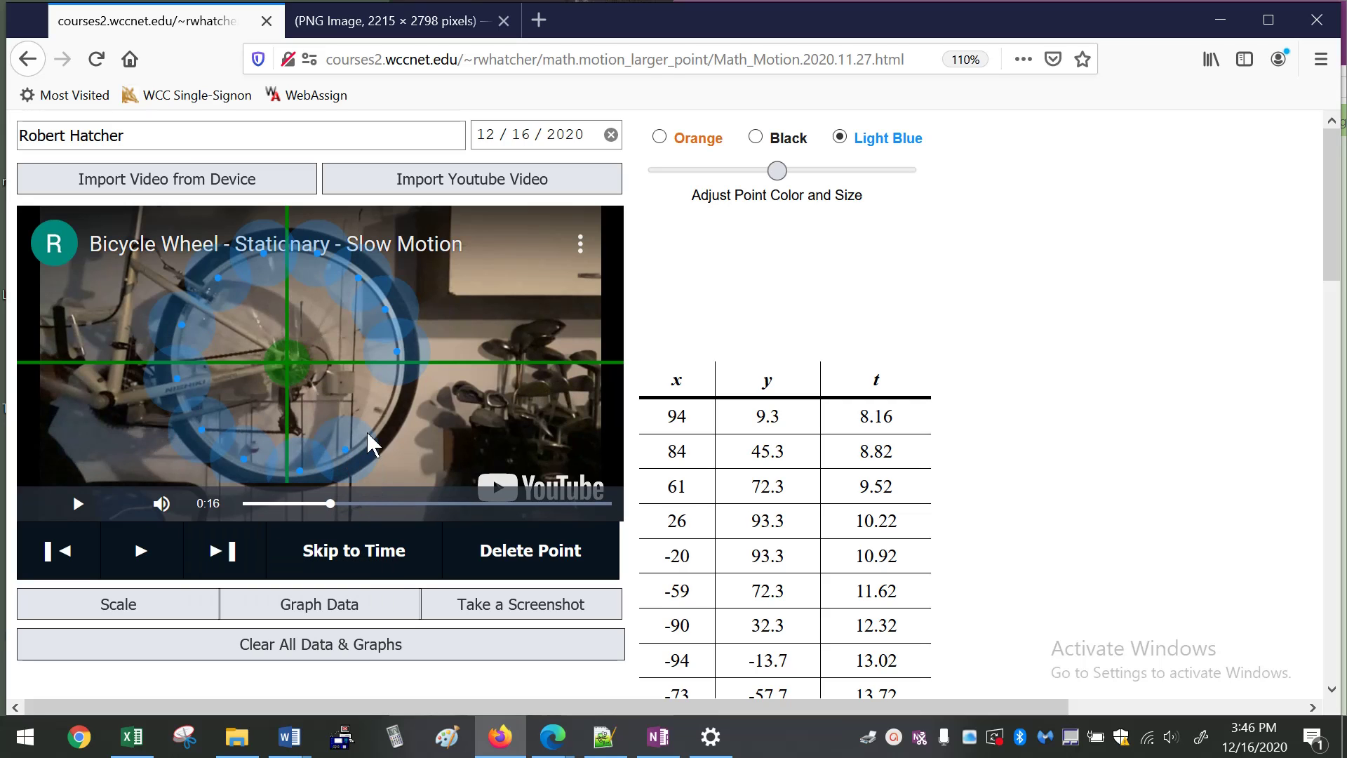
pyautogui.click(383, 413)
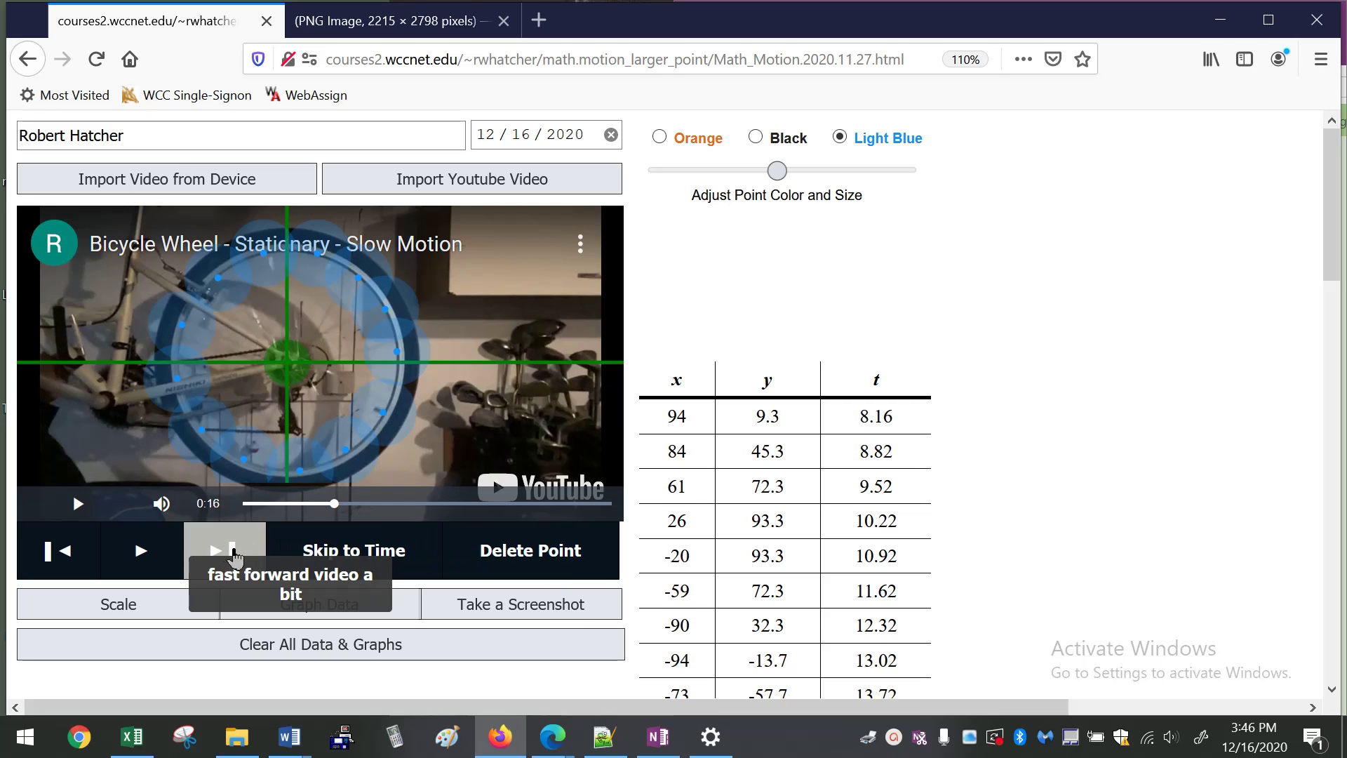
pyautogui.click(225, 551)
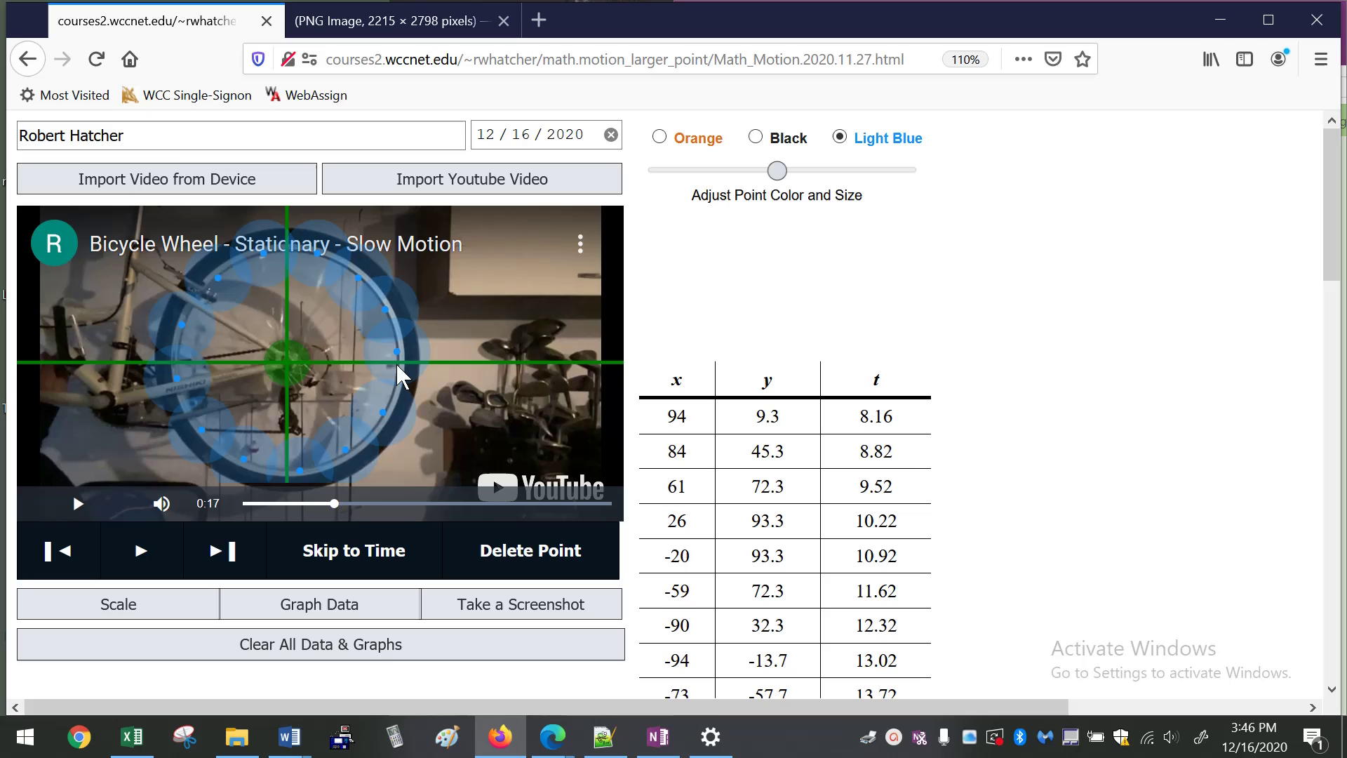
pyautogui.click(397, 365)
# Draw the scale line across the wheel's edges and set its magnitude to 26 inches.
pyautogui.click(168, 605)
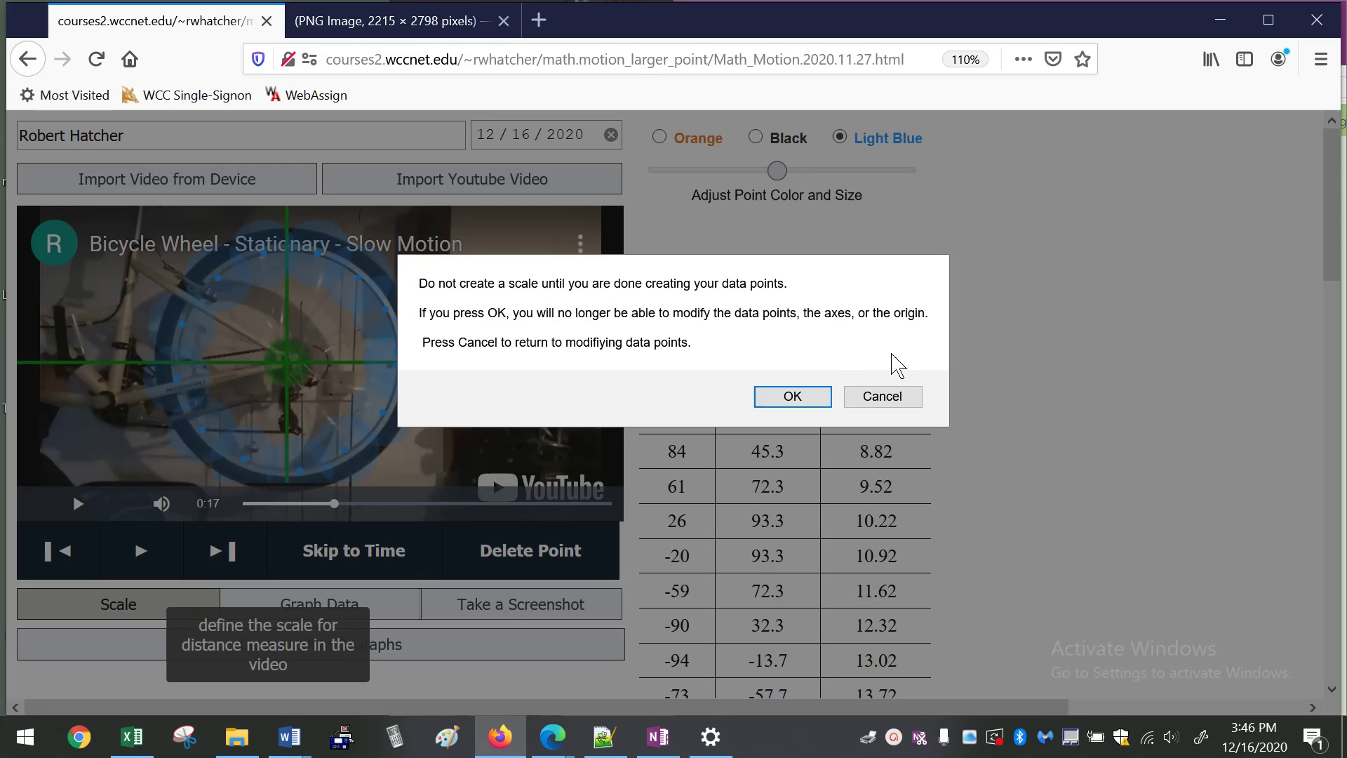
pyautogui.click(792, 396)
pyautogui.click(778, 426)
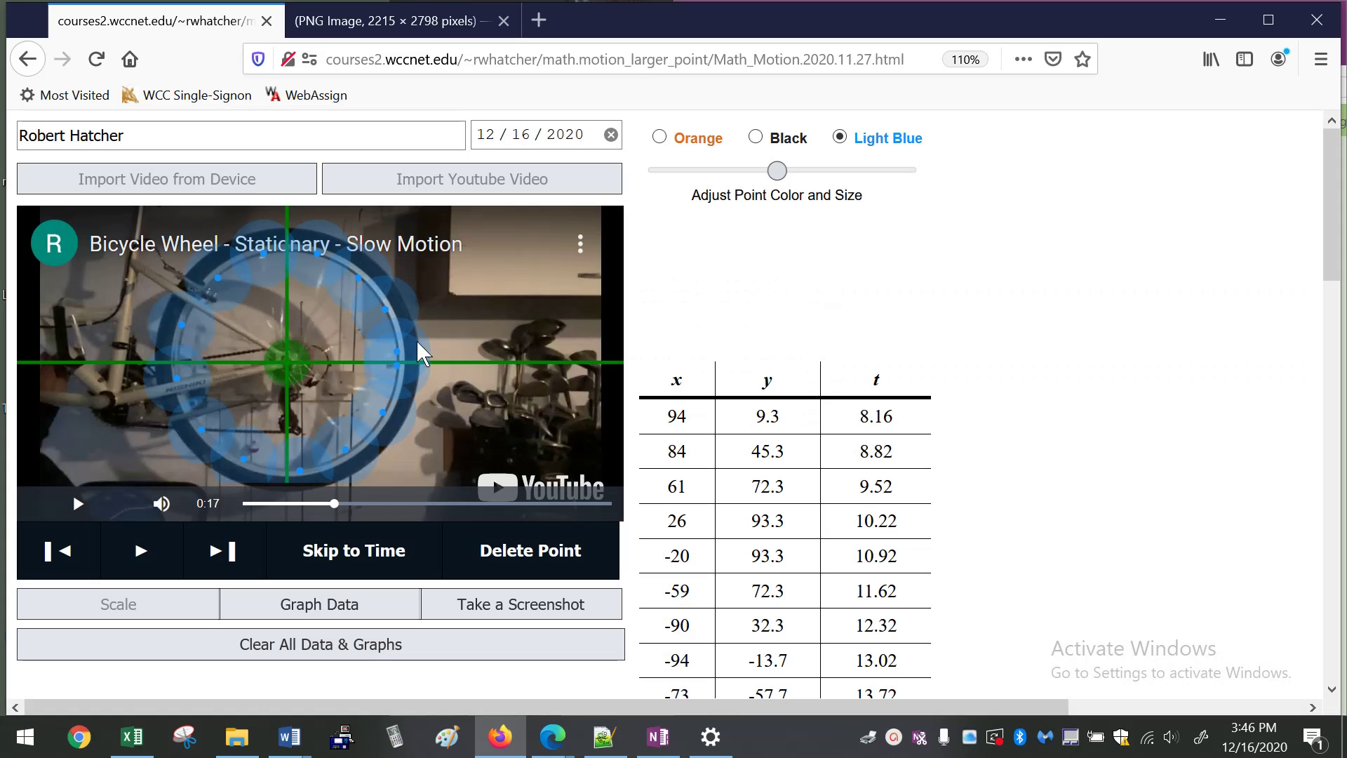
pyautogui.click(155, 362)
pyautogui.click(419, 361)
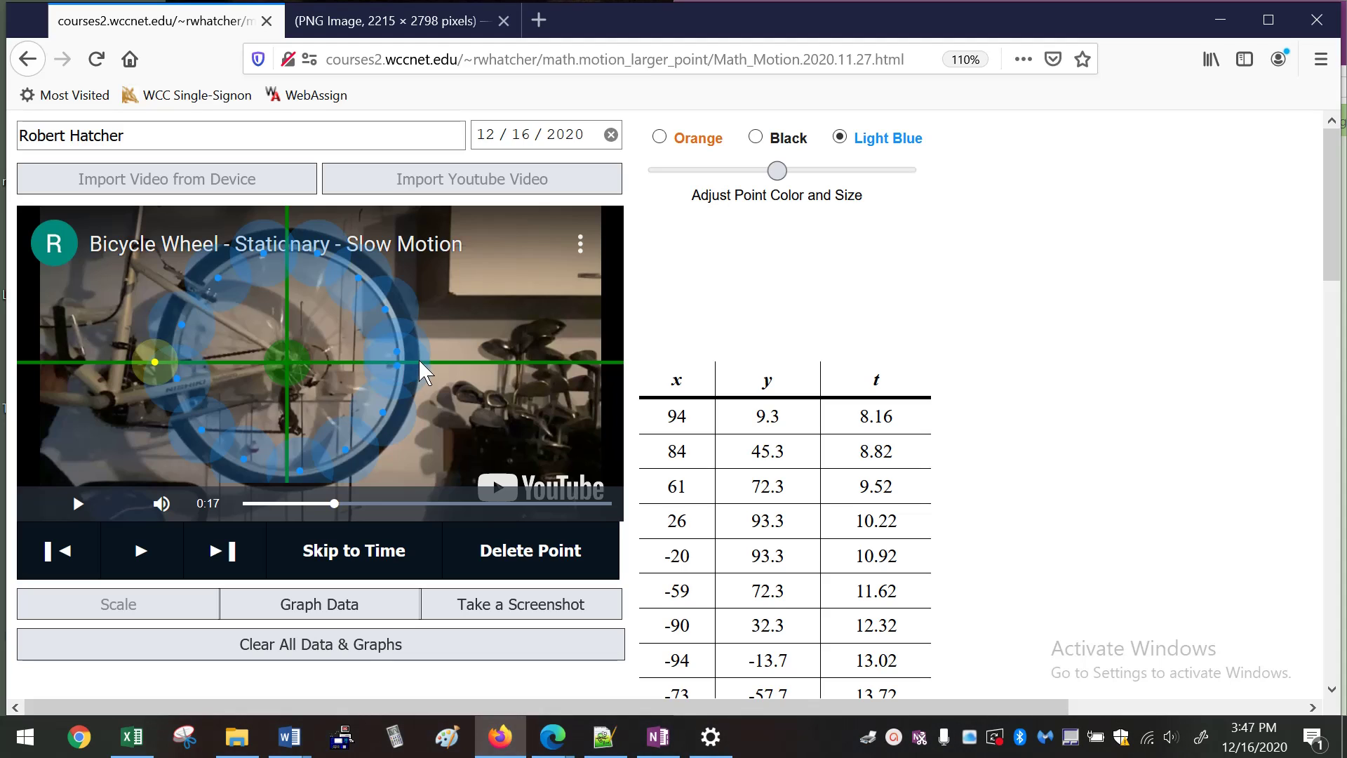
pyautogui.doubleClick(704, 282)
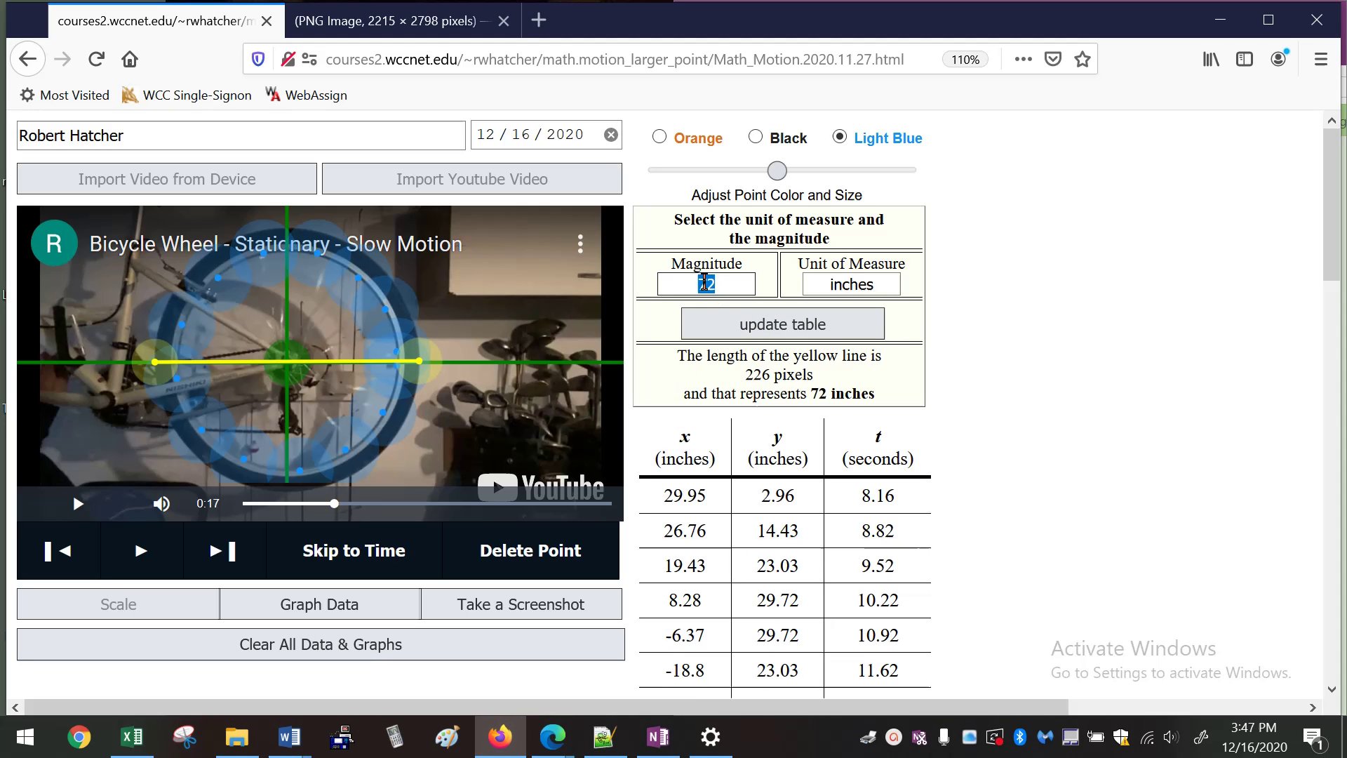
pyautogui.click(775, 326)
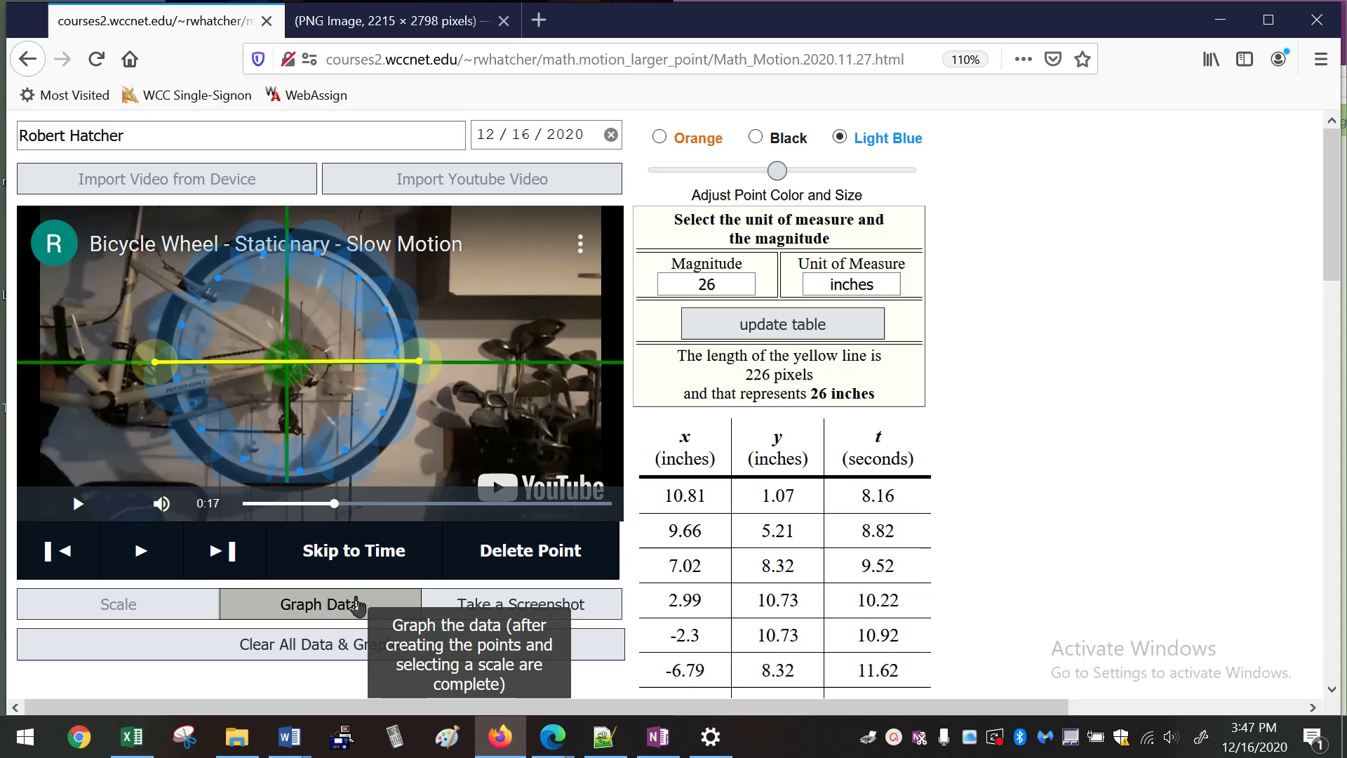
# Move on to graphing the tracked data and bring up the x vs t graph.
pyautogui.click(360, 602)
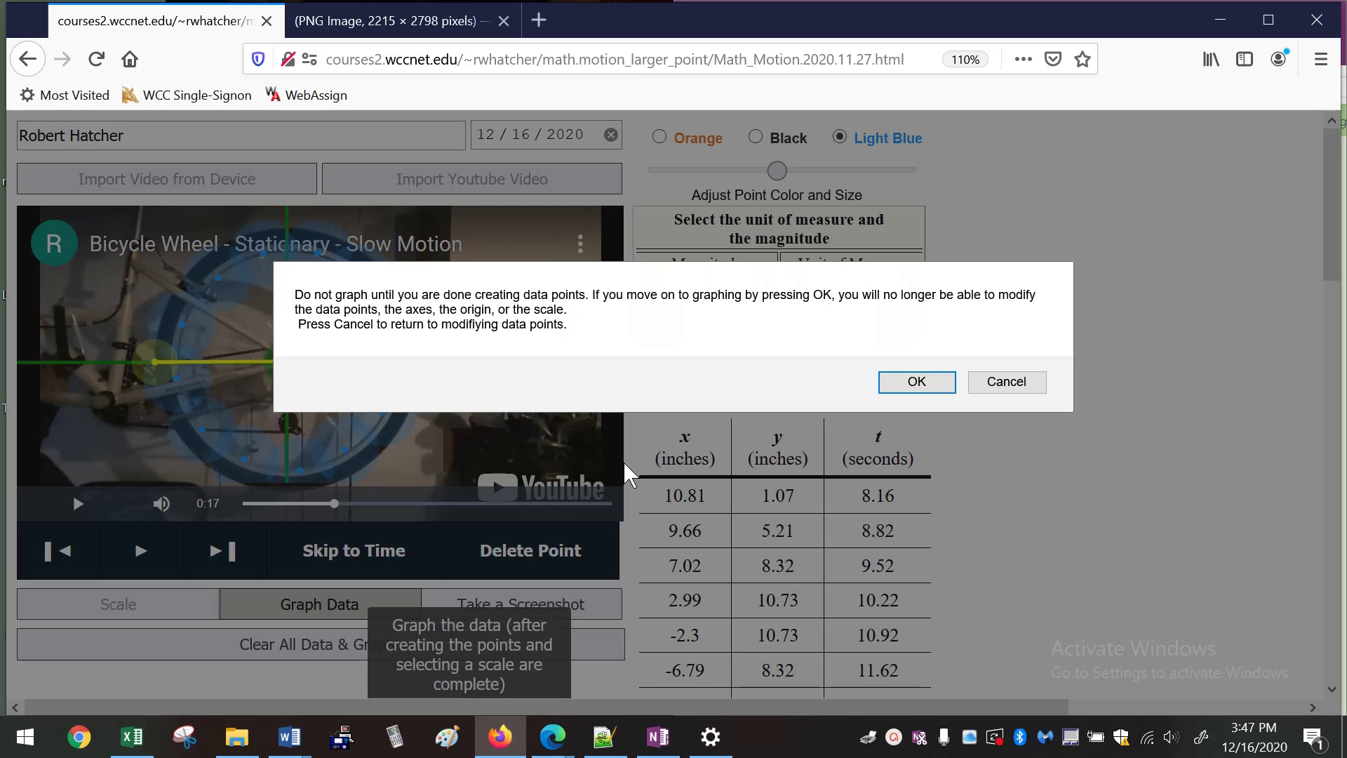
pyautogui.click(896, 381)
pyautogui.scroll(-6, 449, 414)
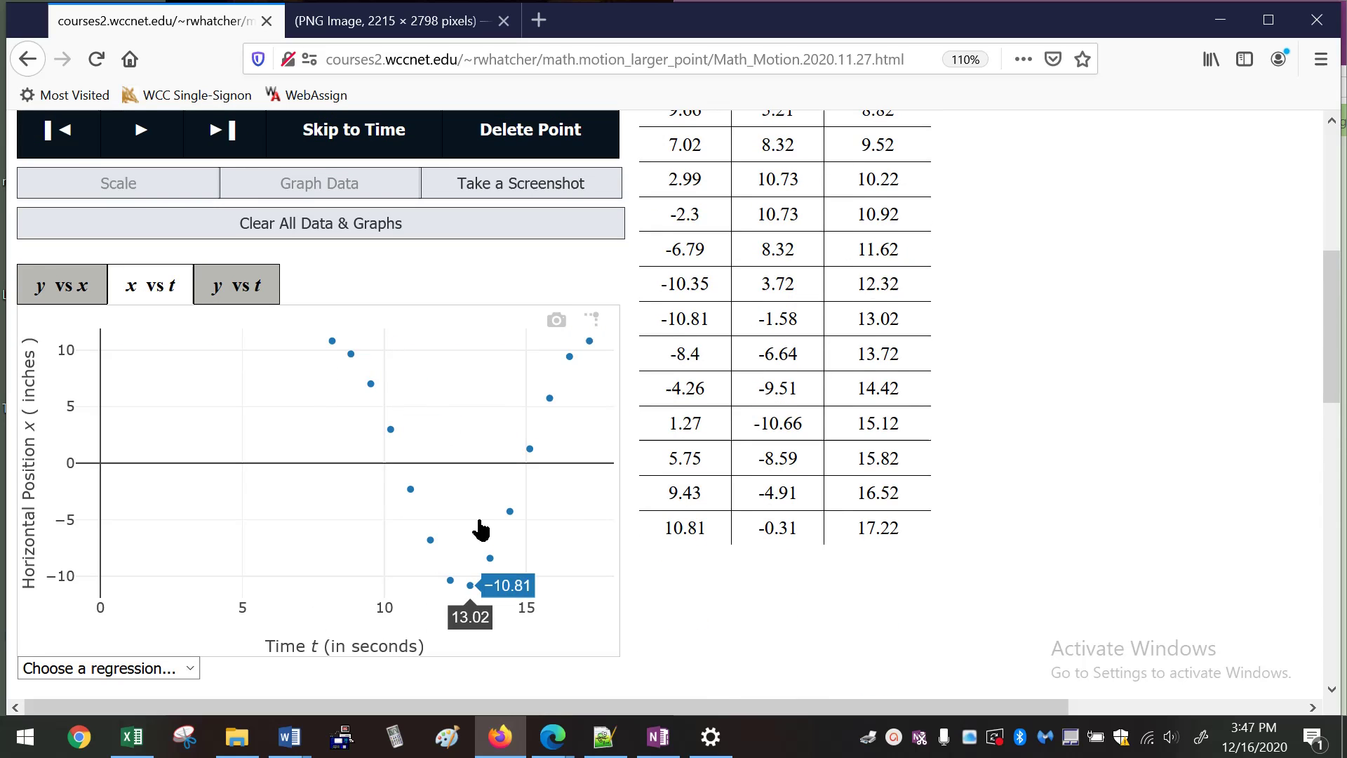
pyautogui.click(239, 293)
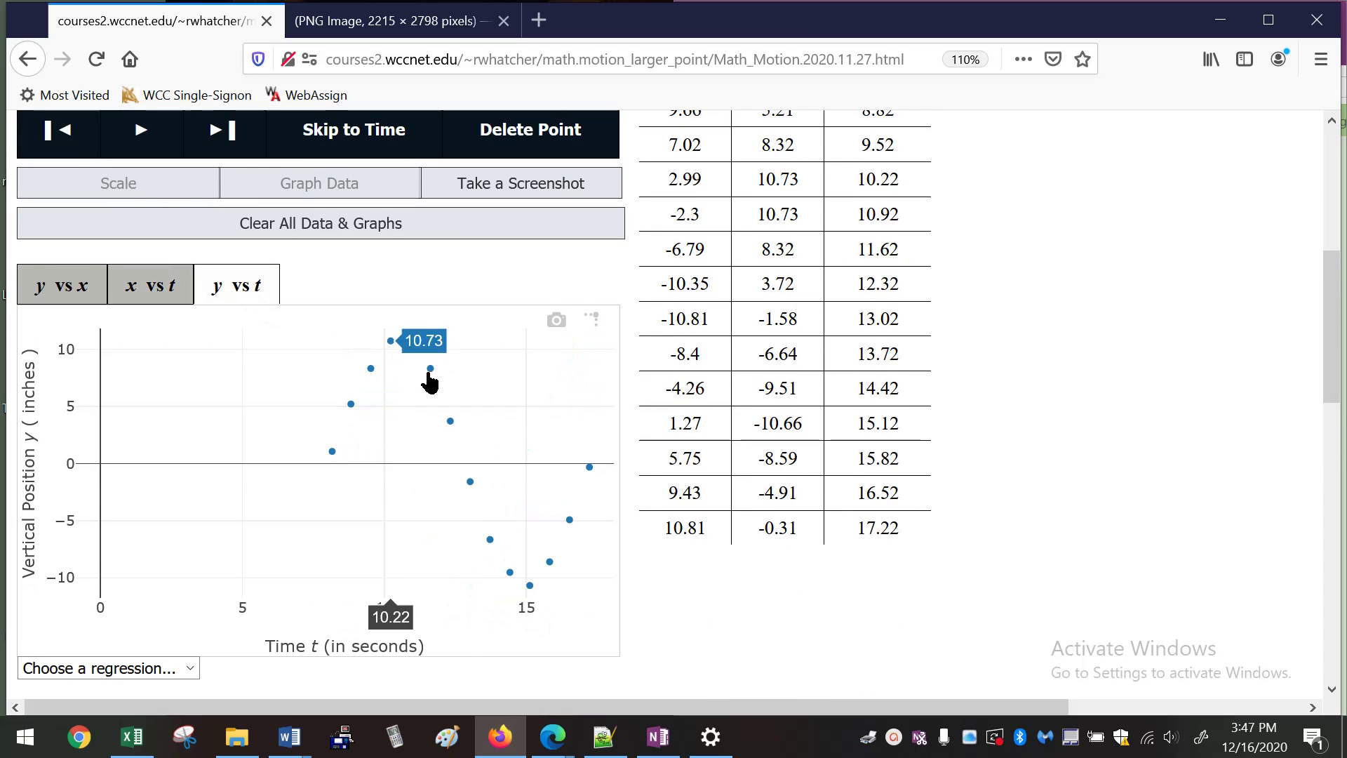
pyautogui.click(150, 284)
# Fit a sinusoidal regression to x vs t with a period estimate of 9.
pyautogui.scroll(-3, 197, 469)
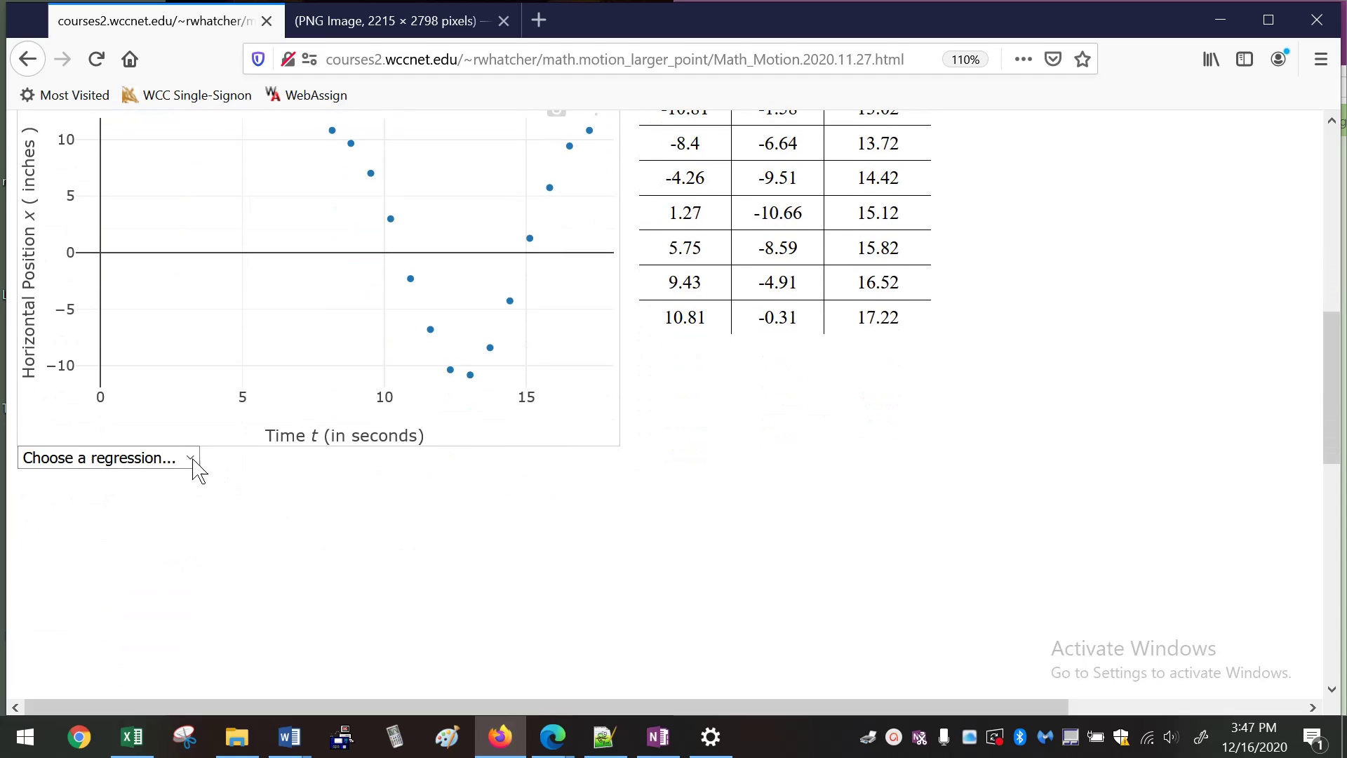
pyautogui.click(187, 457)
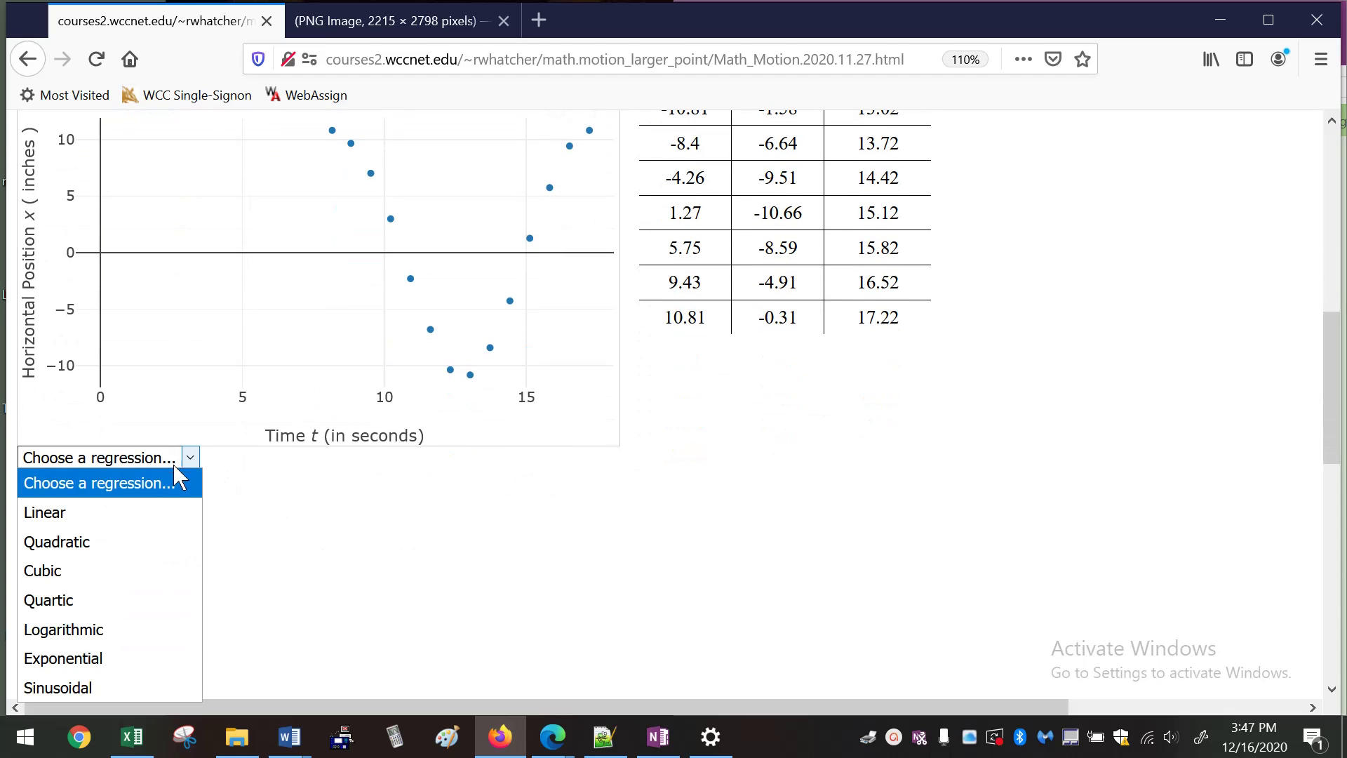
pyautogui.click(116, 684)
pyautogui.scroll(3, 580, 562)
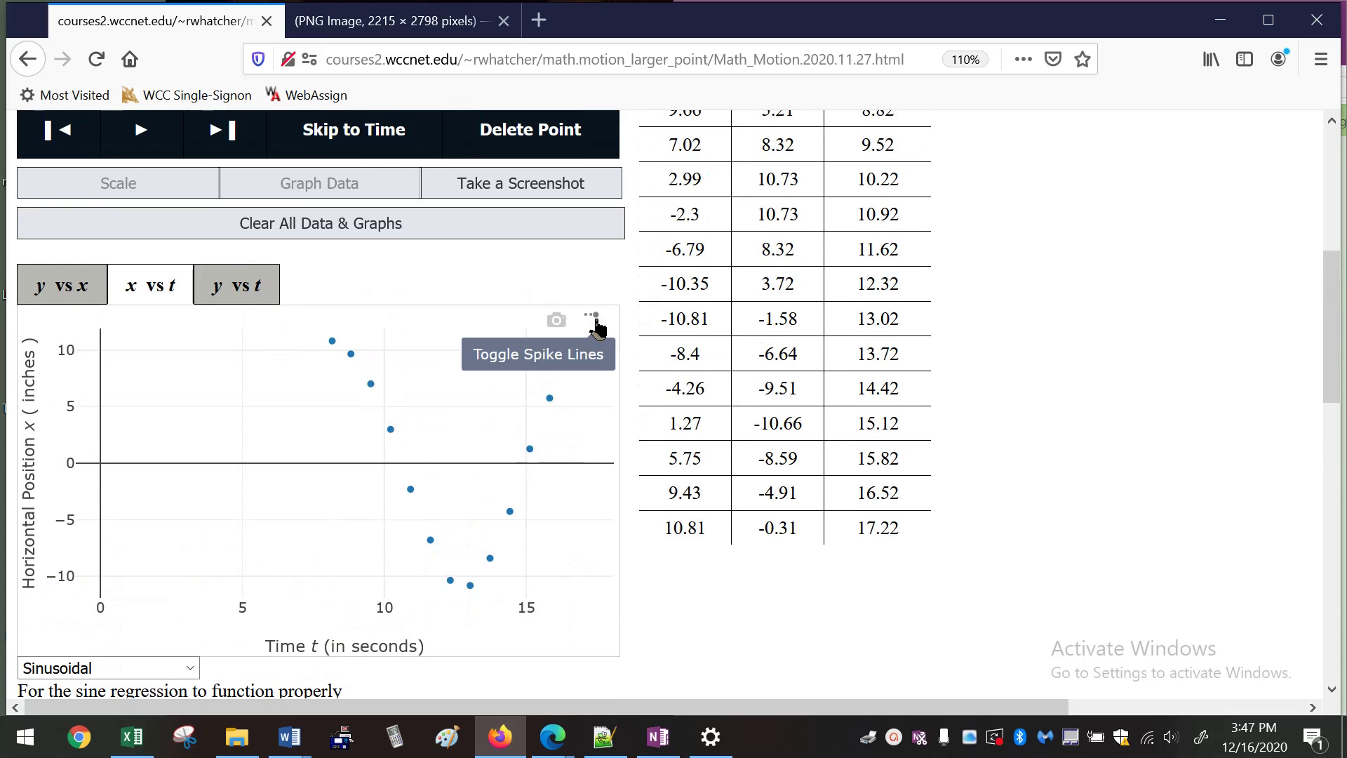
pyautogui.scroll(-3, 491, 547)
pyautogui.click(171, 579)
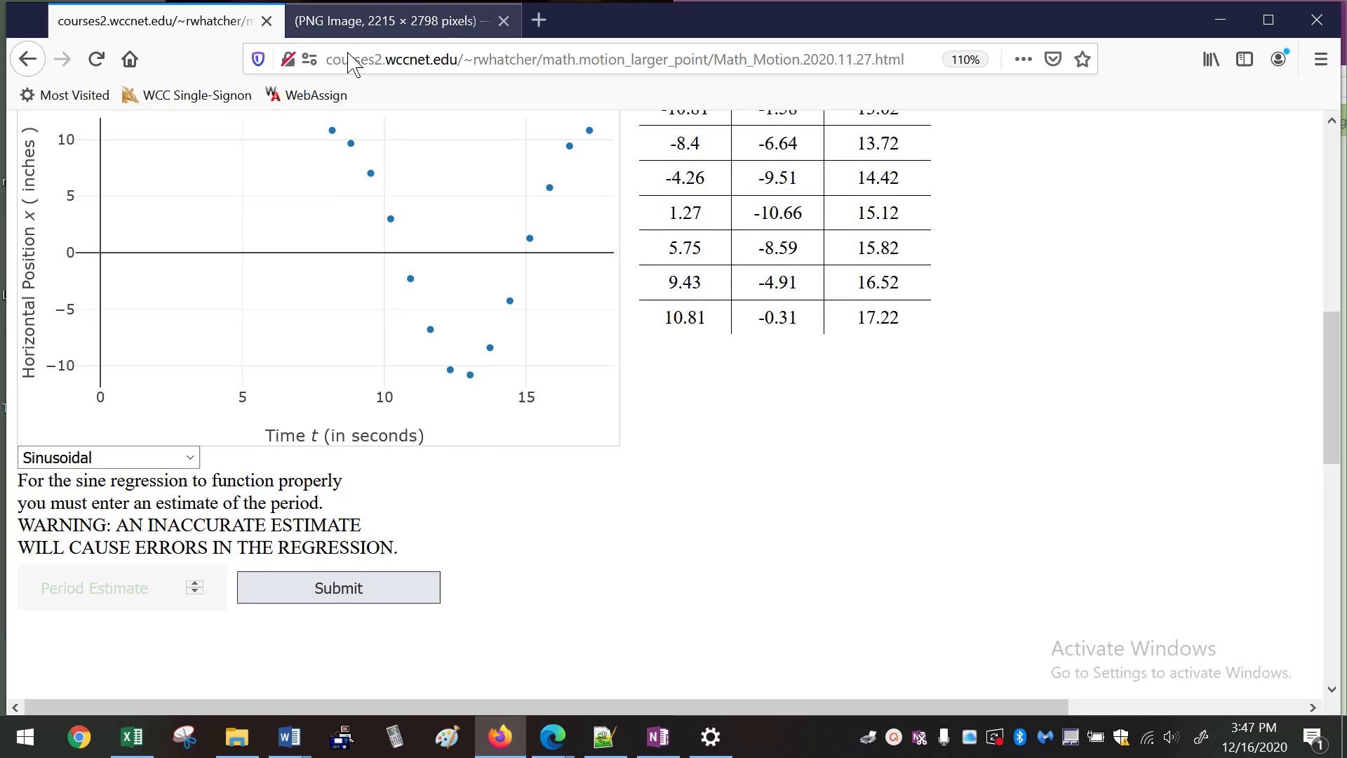
pyautogui.moveTo(338, 133)
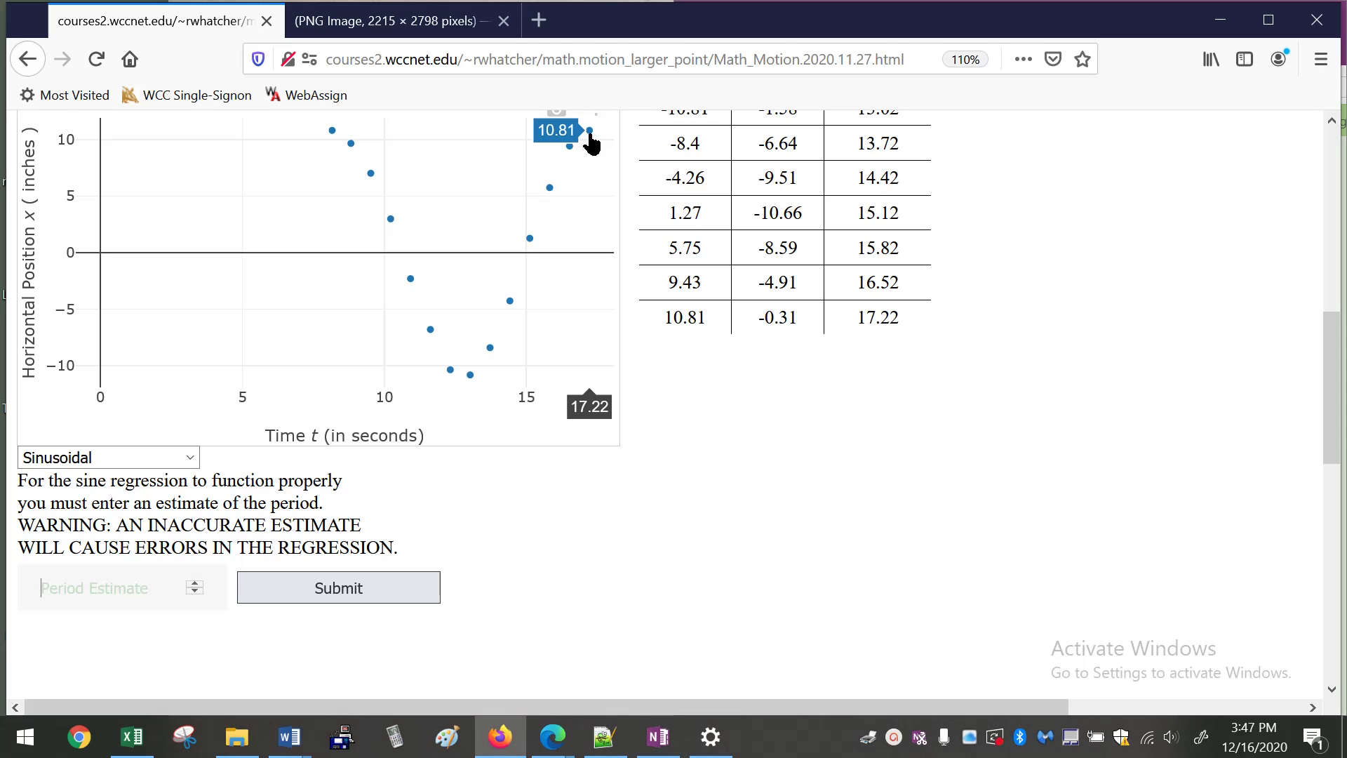
pyautogui.click(91, 590)
pyautogui.write('9')
pyautogui.click(292, 586)
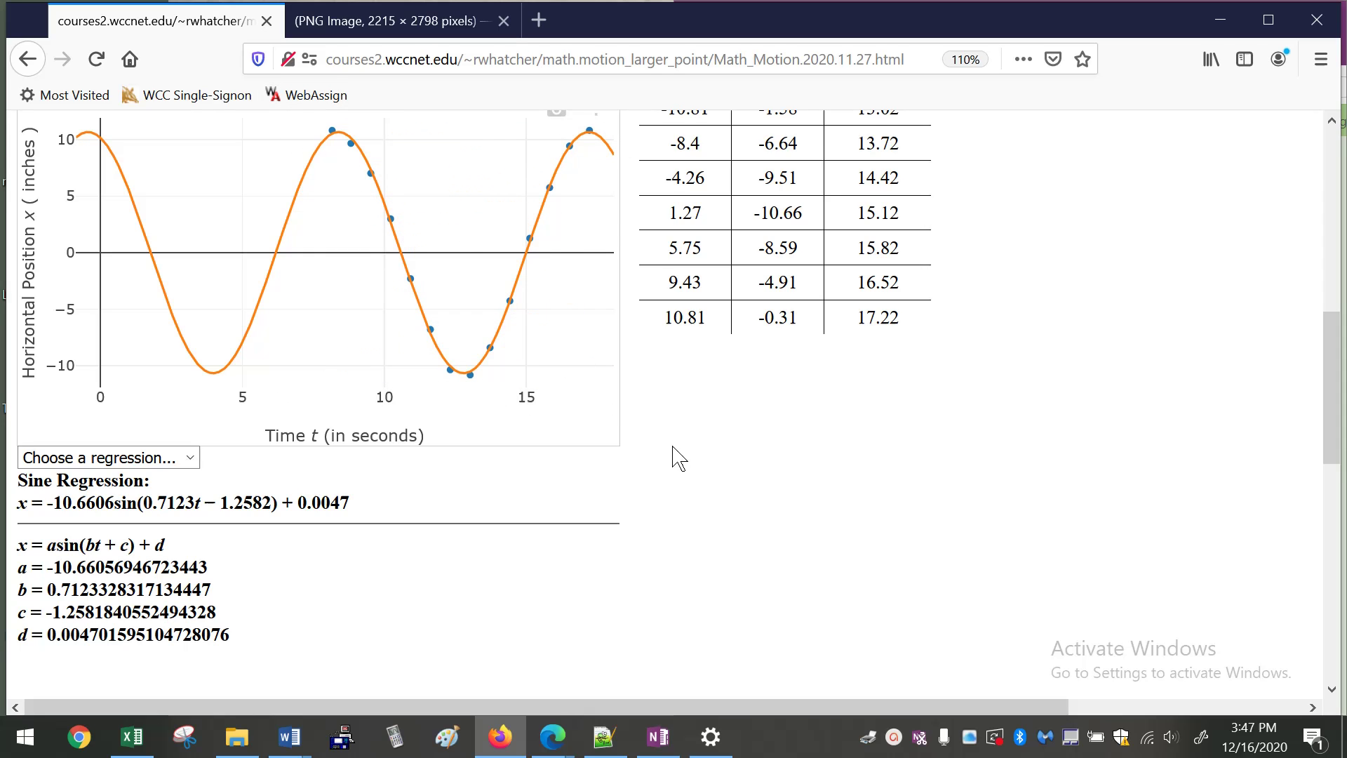
# Fit a sinusoidal regression to the y vs t graph with period estimate 9.
pyautogui.scroll(1, 662, 451)
pyautogui.scroll(3, 662, 451)
pyautogui.click(241, 285)
pyautogui.scroll(-6, 409, 412)
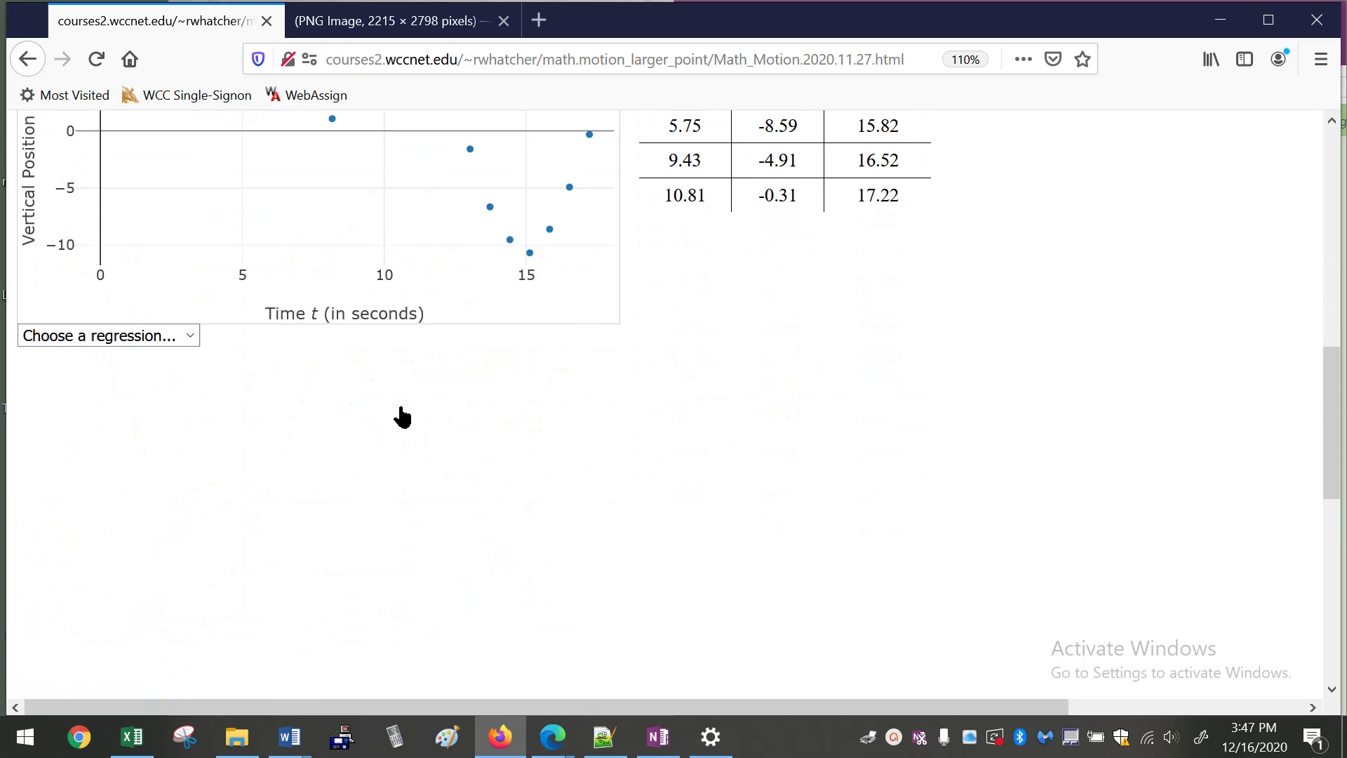
pyautogui.click(164, 242)
pyautogui.click(120, 478)
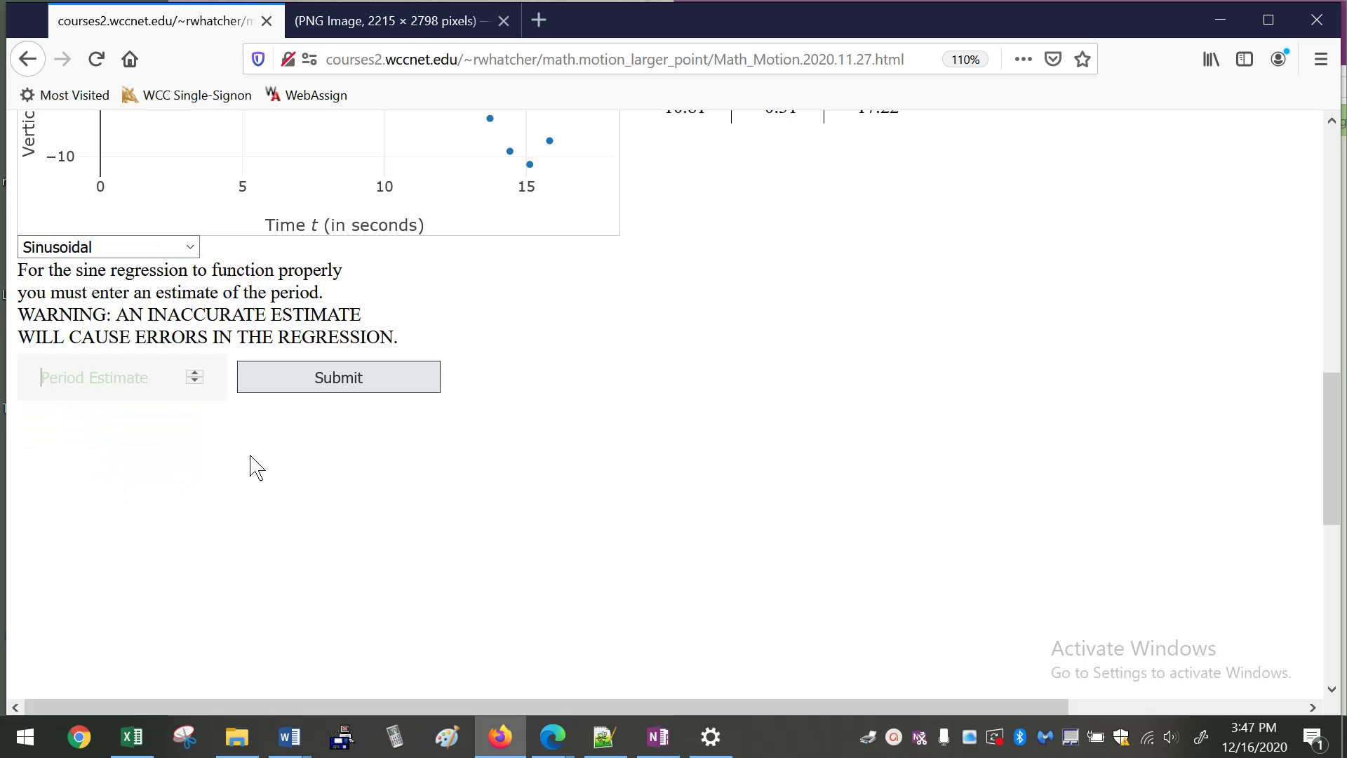
pyautogui.click(147, 384)
pyautogui.write('9')
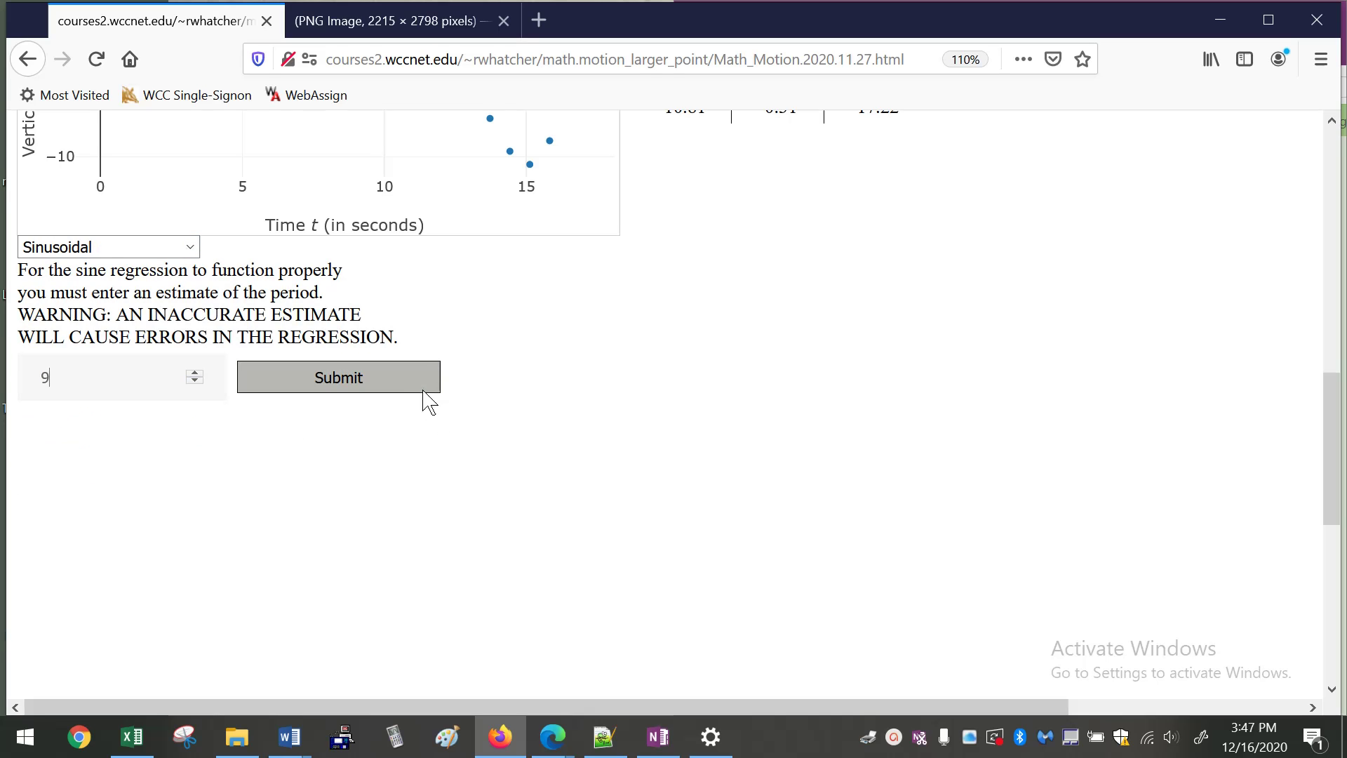
pyautogui.click(424, 386)
# Compare the y vs t sine fit against the x vs t graph.
pyautogui.scroll(5, 568, 368)
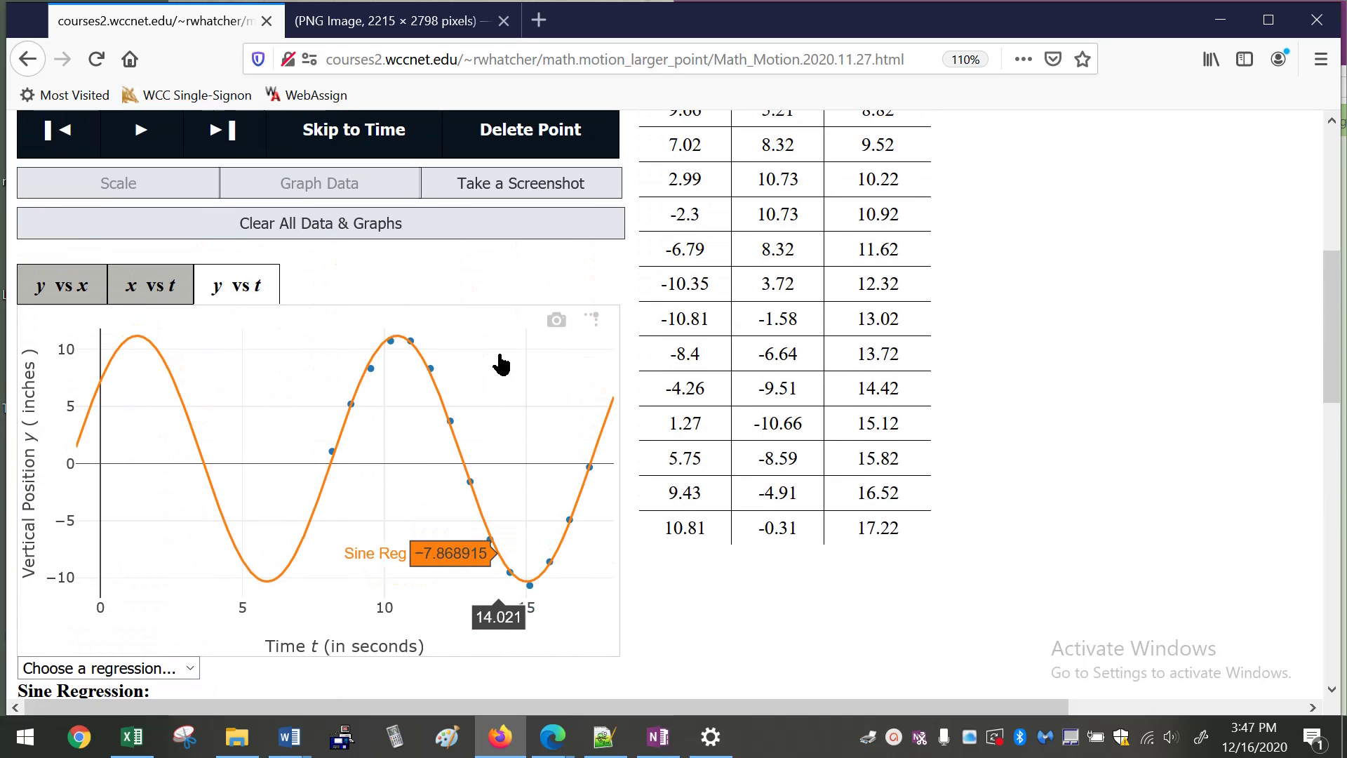
pyautogui.scroll(3, 555, 388)
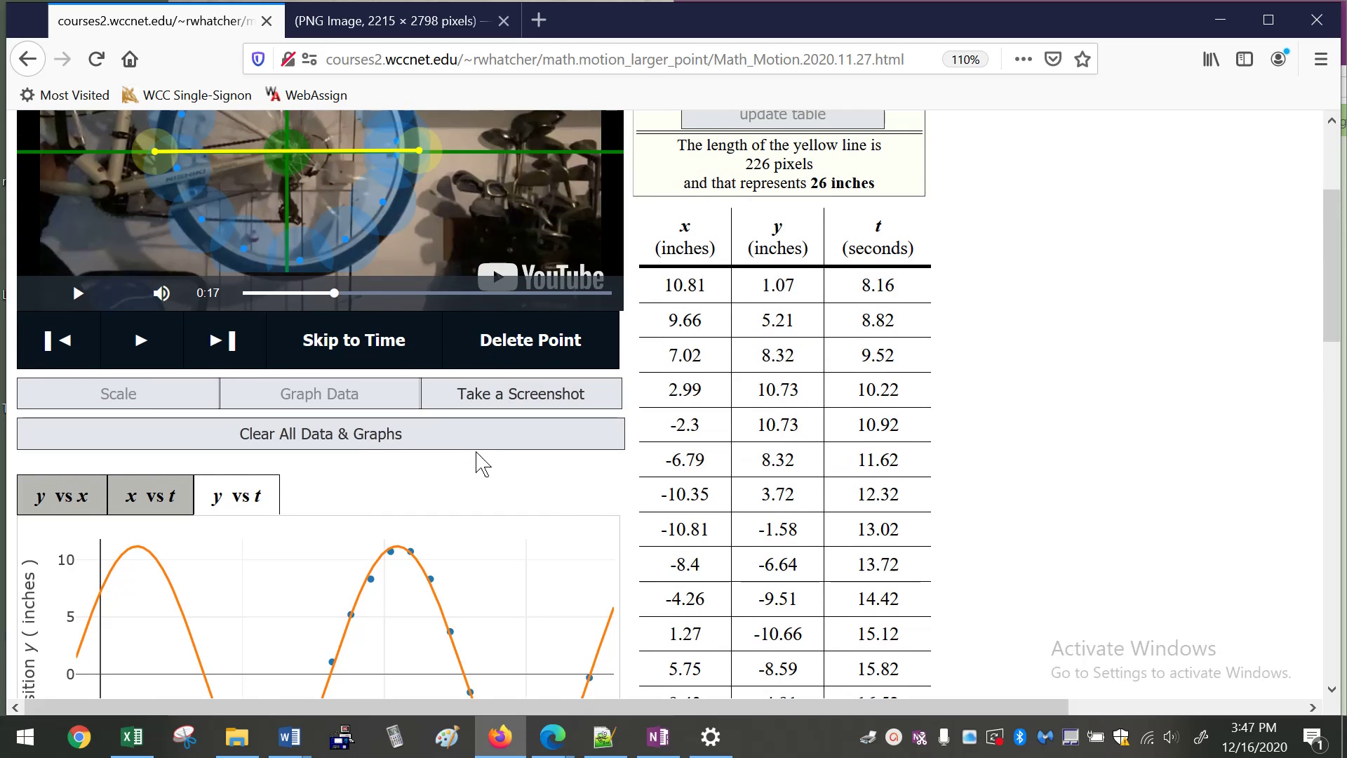
pyautogui.scroll(-3, 489, 467)
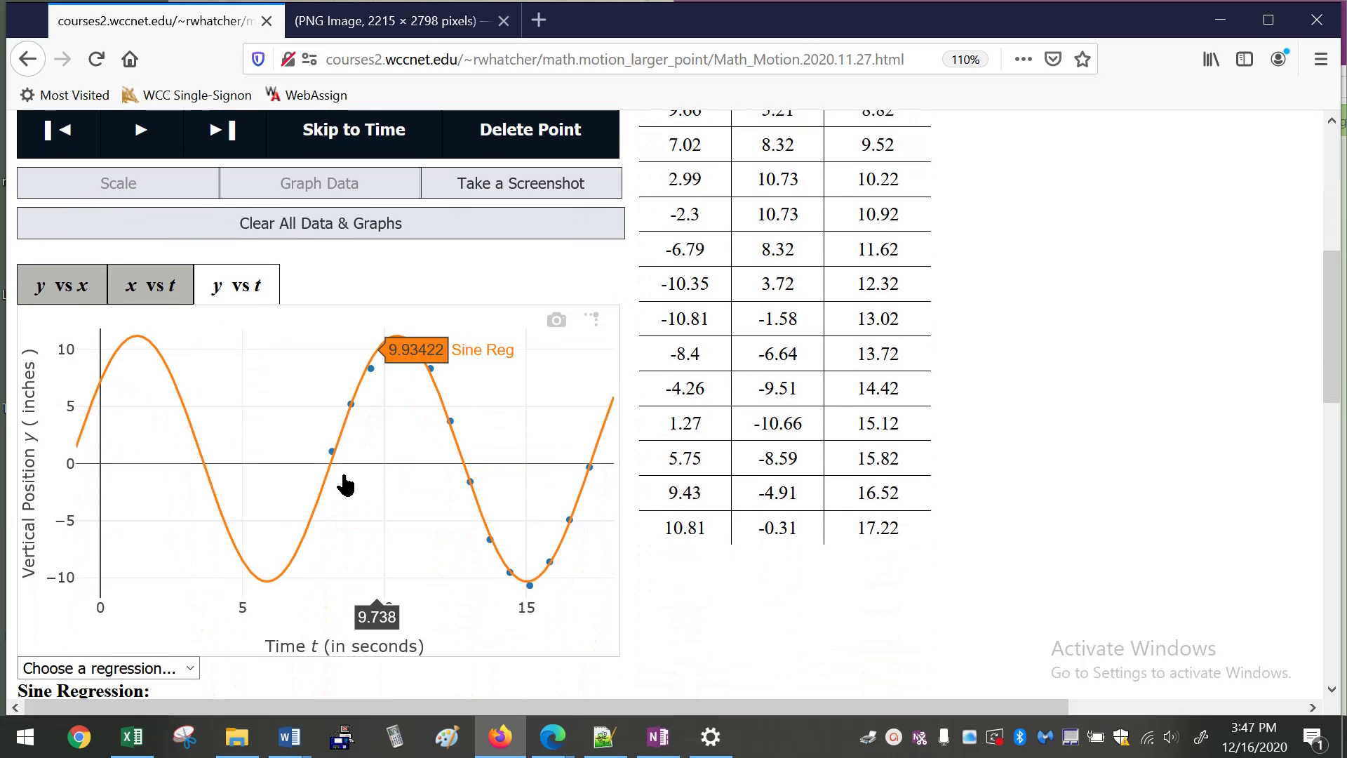
pyautogui.scroll(6, 525, 491)
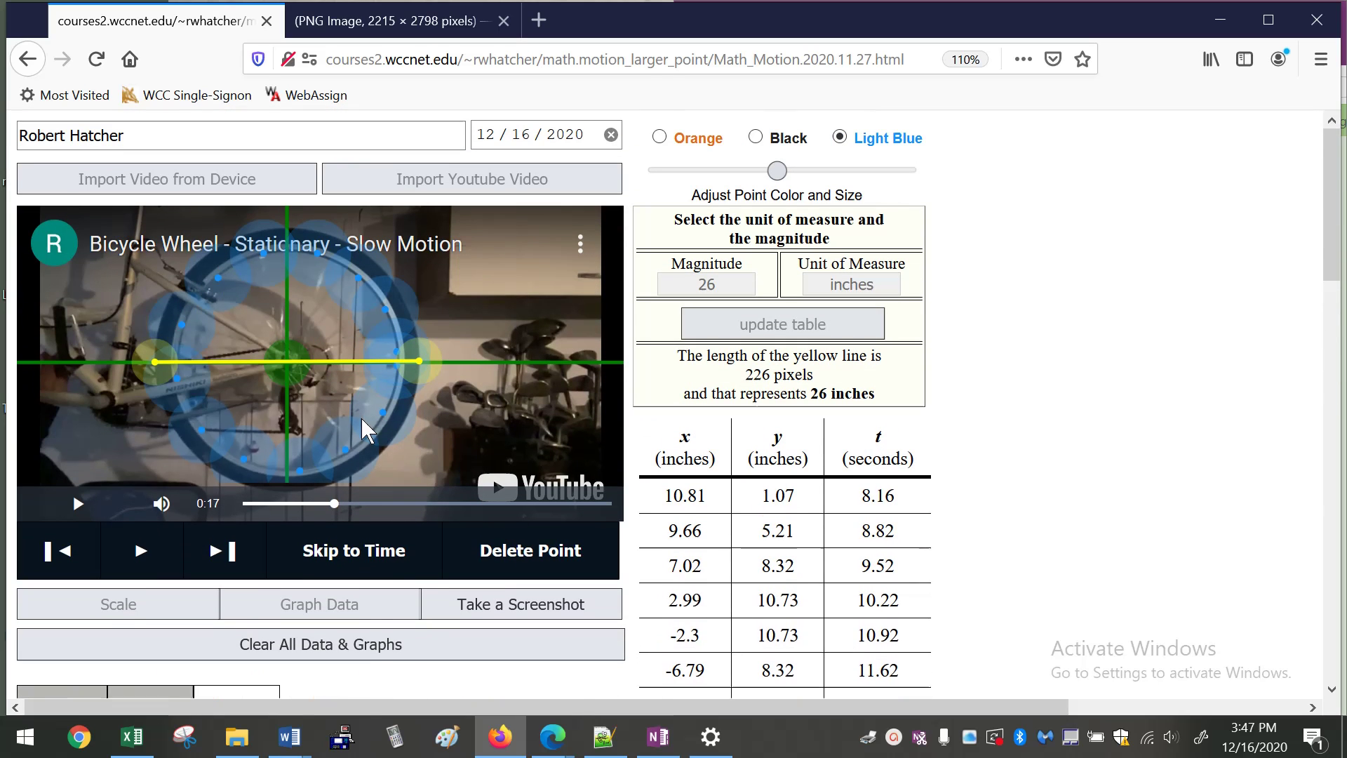
pyautogui.scroll(-9, 418, 393)
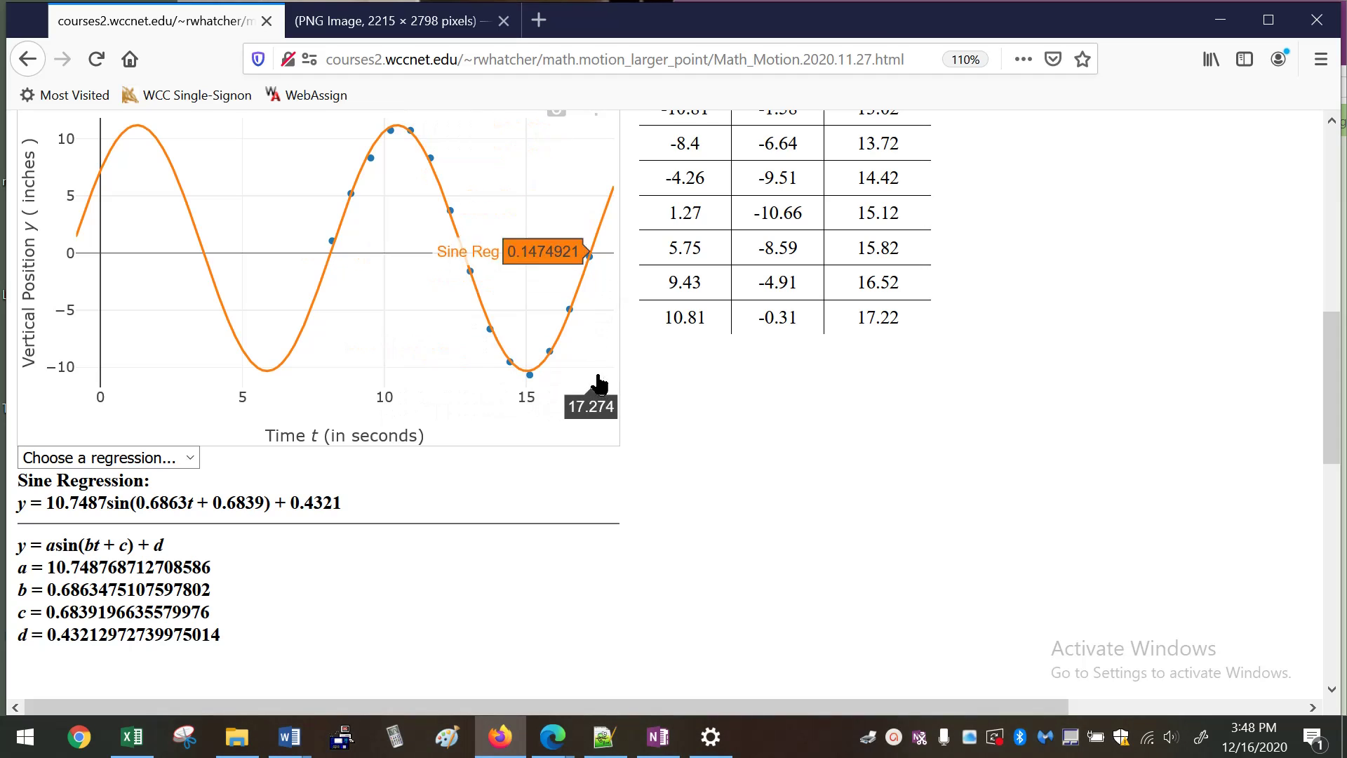
pyautogui.scroll(3, 601, 383)
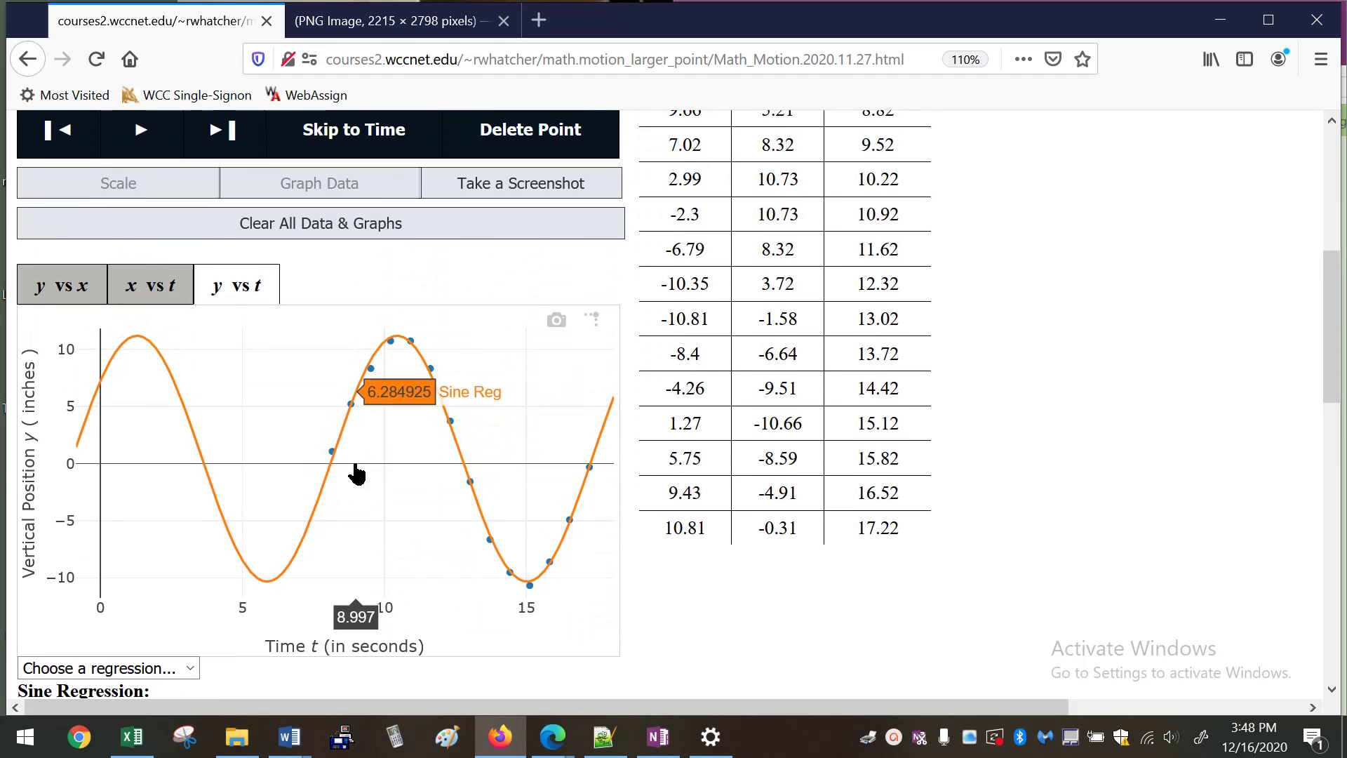
pyautogui.click(156, 293)
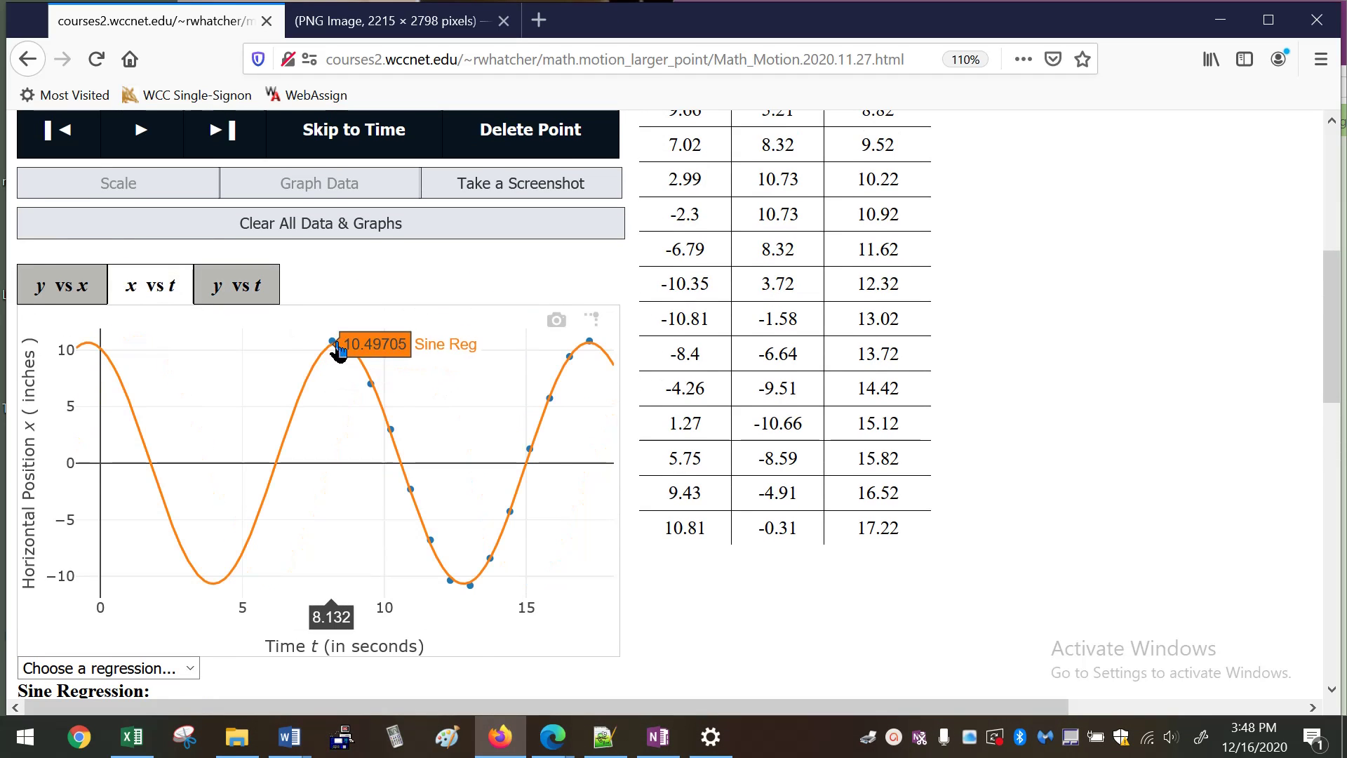
pyautogui.click(247, 285)
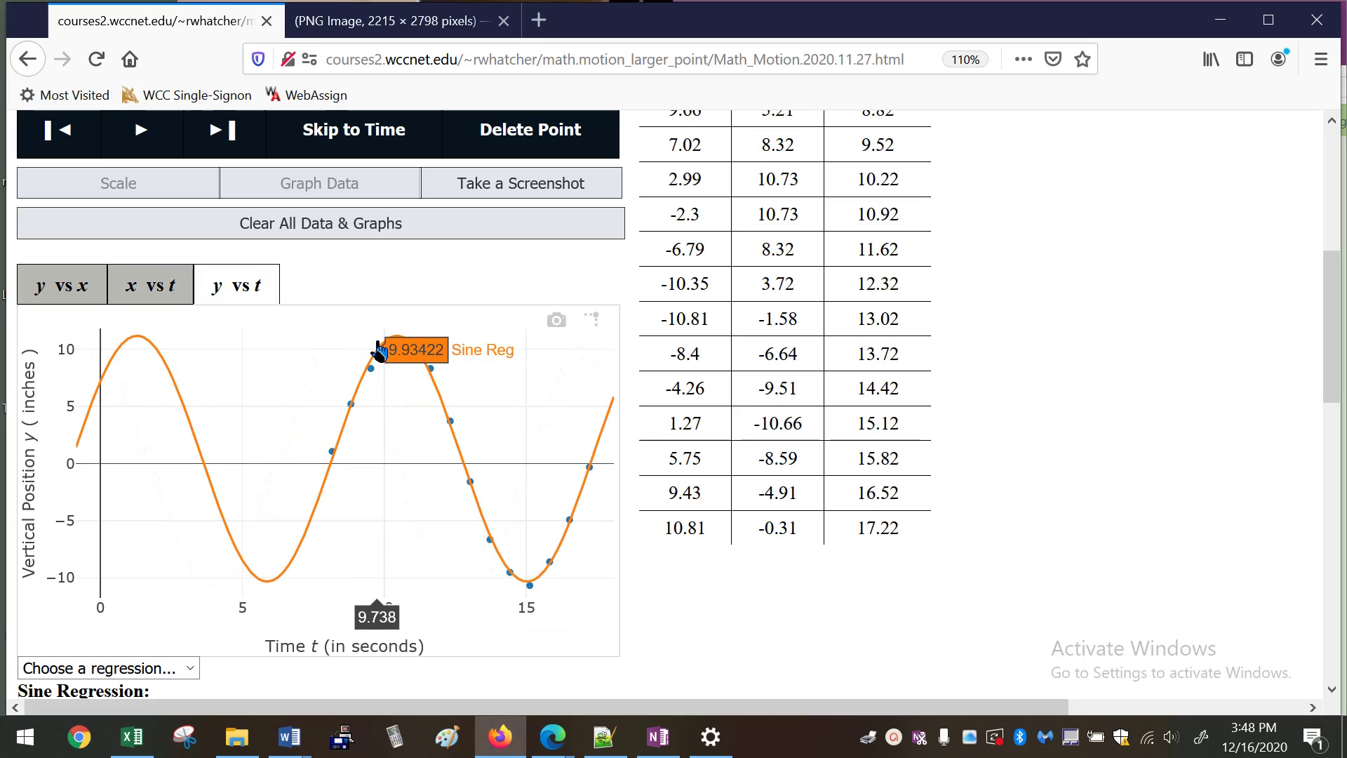
pyautogui.scroll(3, 602, 505)
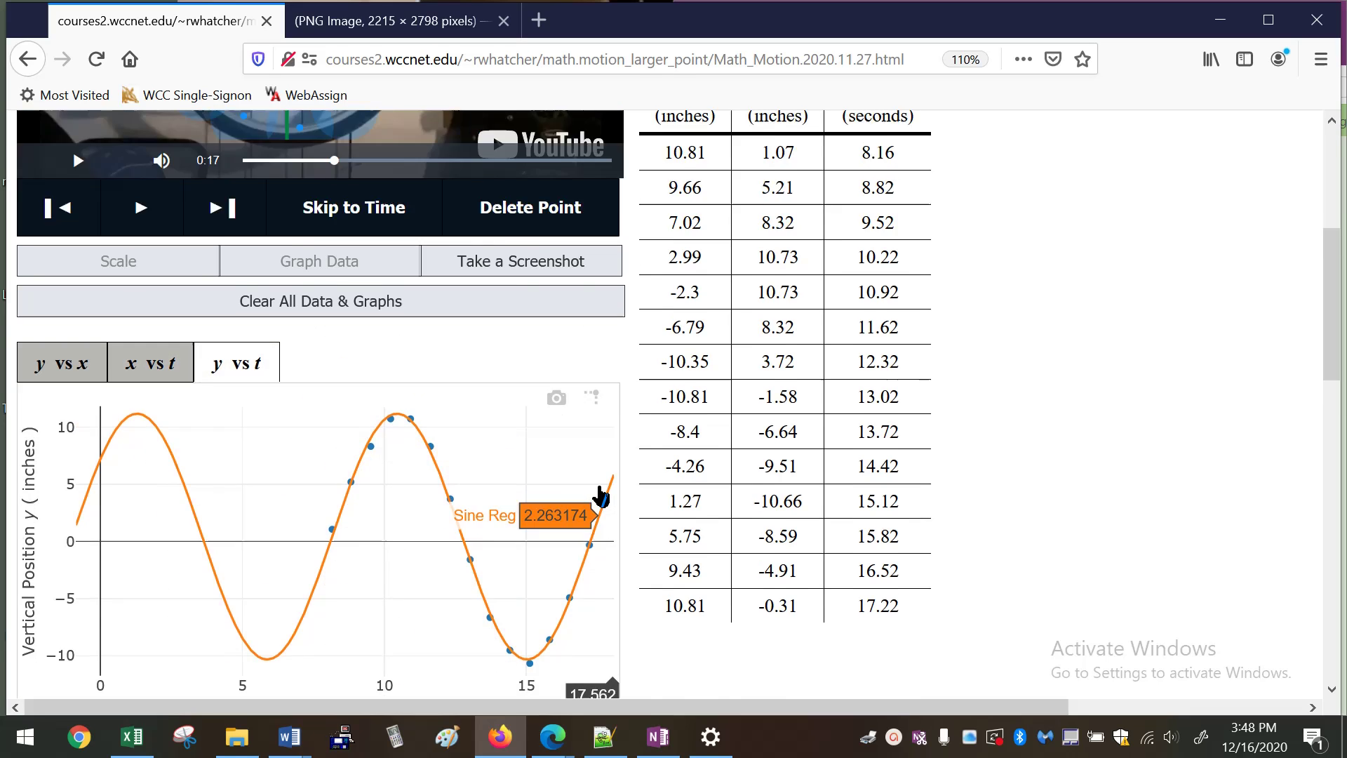
pyautogui.scroll(3, 600, 495)
pyautogui.scroll(-13, 600, 495)
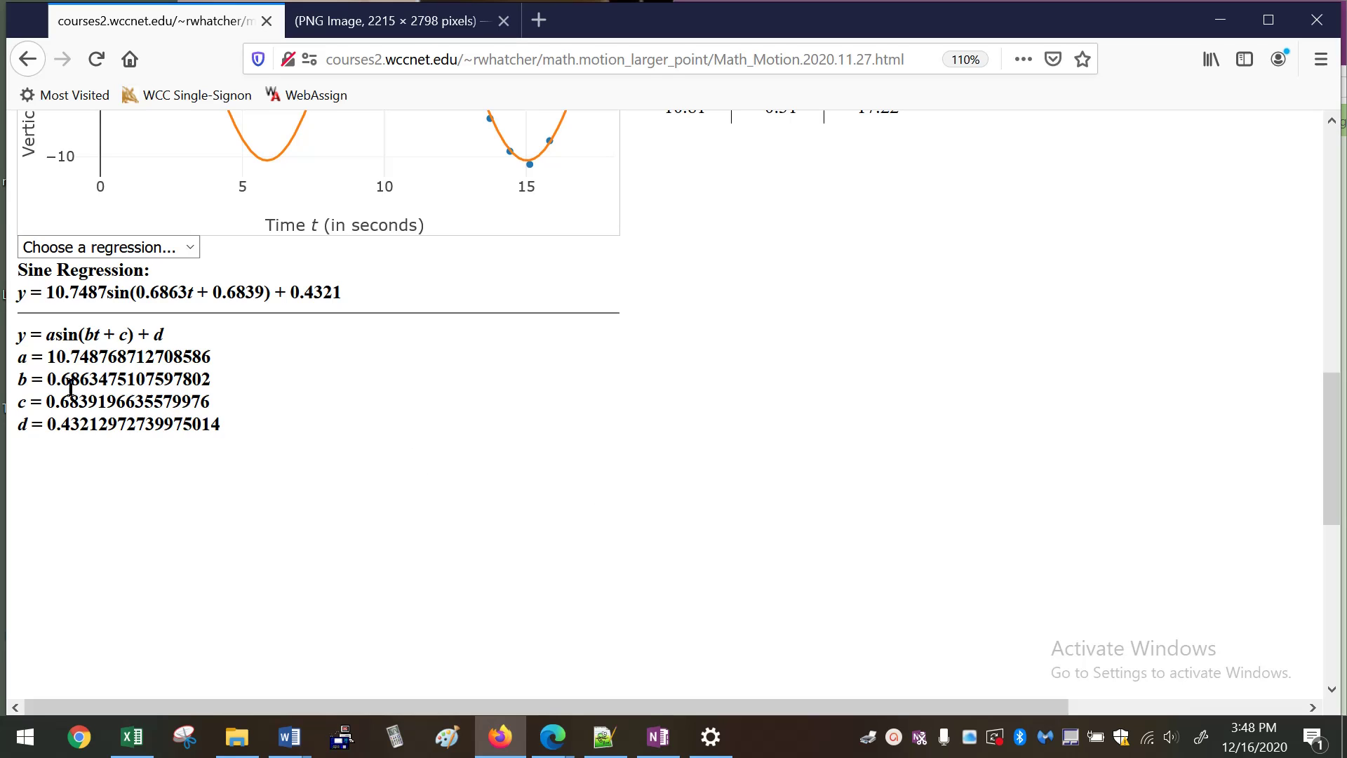
pyautogui.scroll(3, 179, 513)
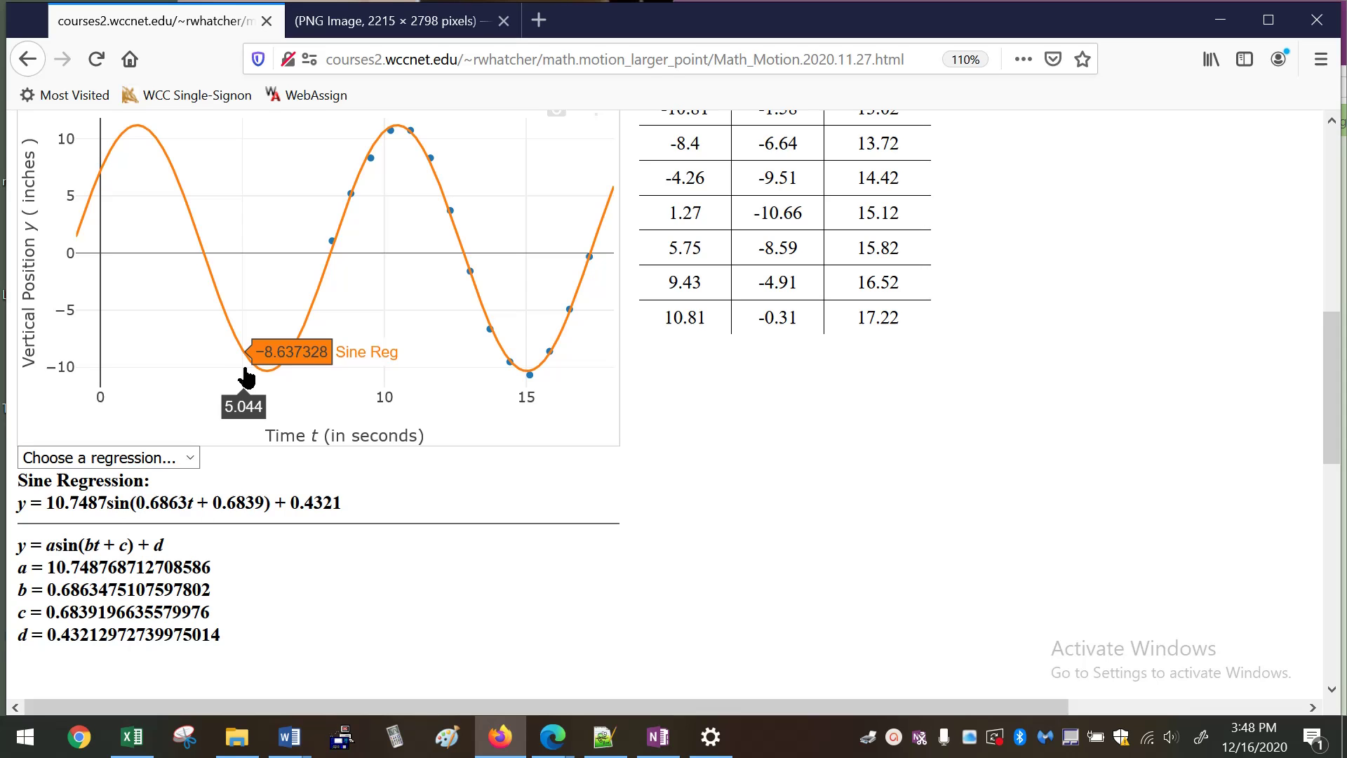
pyautogui.scroll(3, 253, 386)
# Show the x vs t regression and highlight the 71 digits in its b value.
pyautogui.click(181, 290)
pyautogui.scroll(-6, 309, 519)
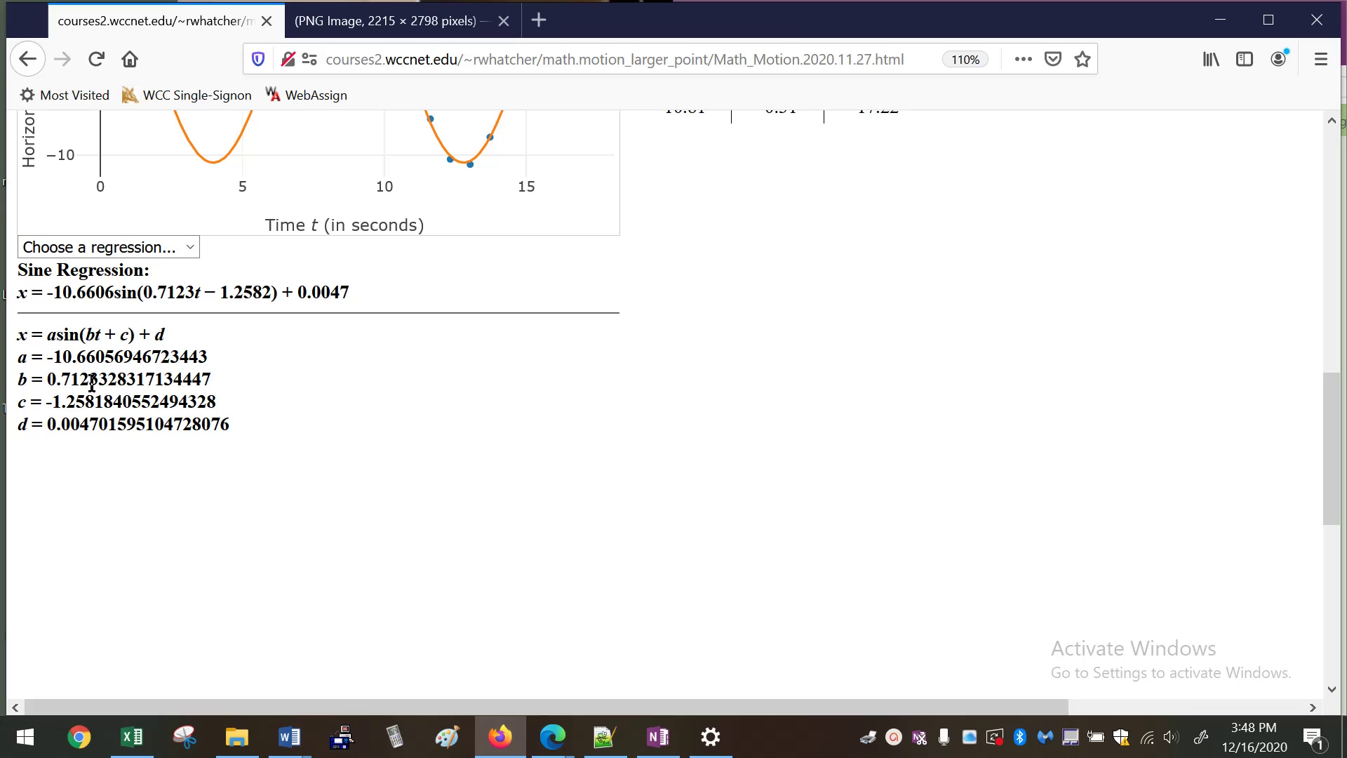
pyautogui.moveTo(61, 379); pyautogui.dragTo(82, 379)
pyautogui.scroll(3, 581, 501)
pyautogui.scroll(3, 581, 500)
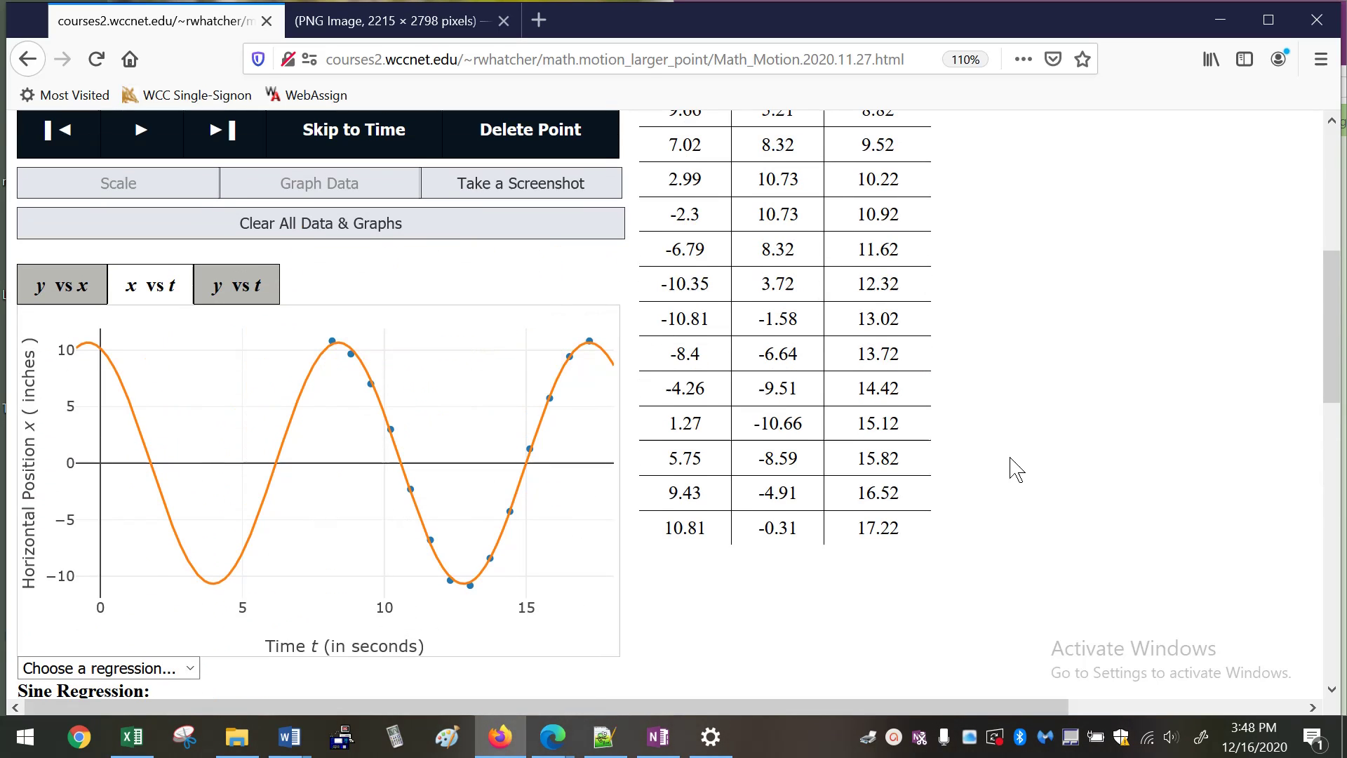
# Scroll back to the top of the Math Motion page.
pyautogui.scroll(6, 917, 465)
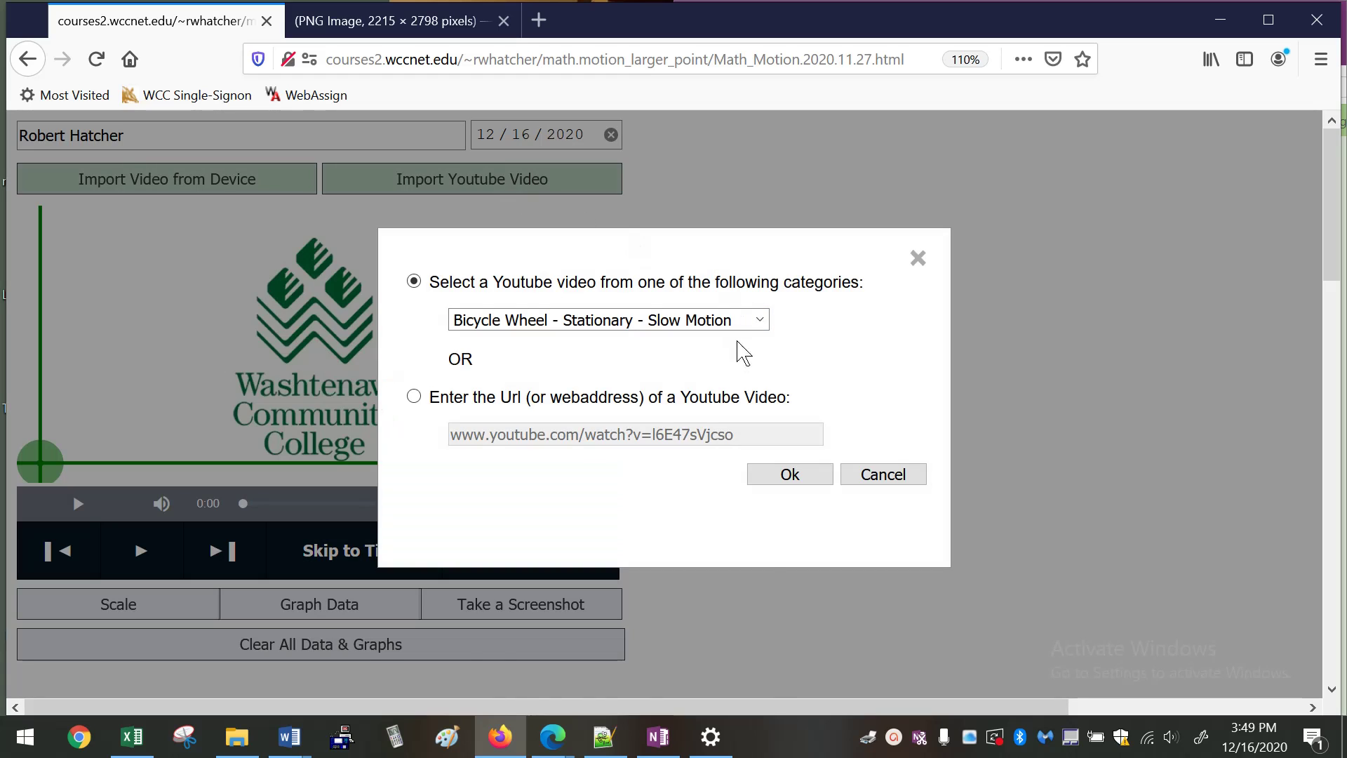
# Browse the sample video list, keep Bicycle Wheel selected, and close the YouTube import choices.
pyautogui.click(754, 321)
pyautogui.moveTo(1340, 193); pyautogui.dragTo(1338, 233)
pyautogui.click(760, 320)
pyautogui.moveTo(776, 407); pyautogui.dragTo(764, 348)
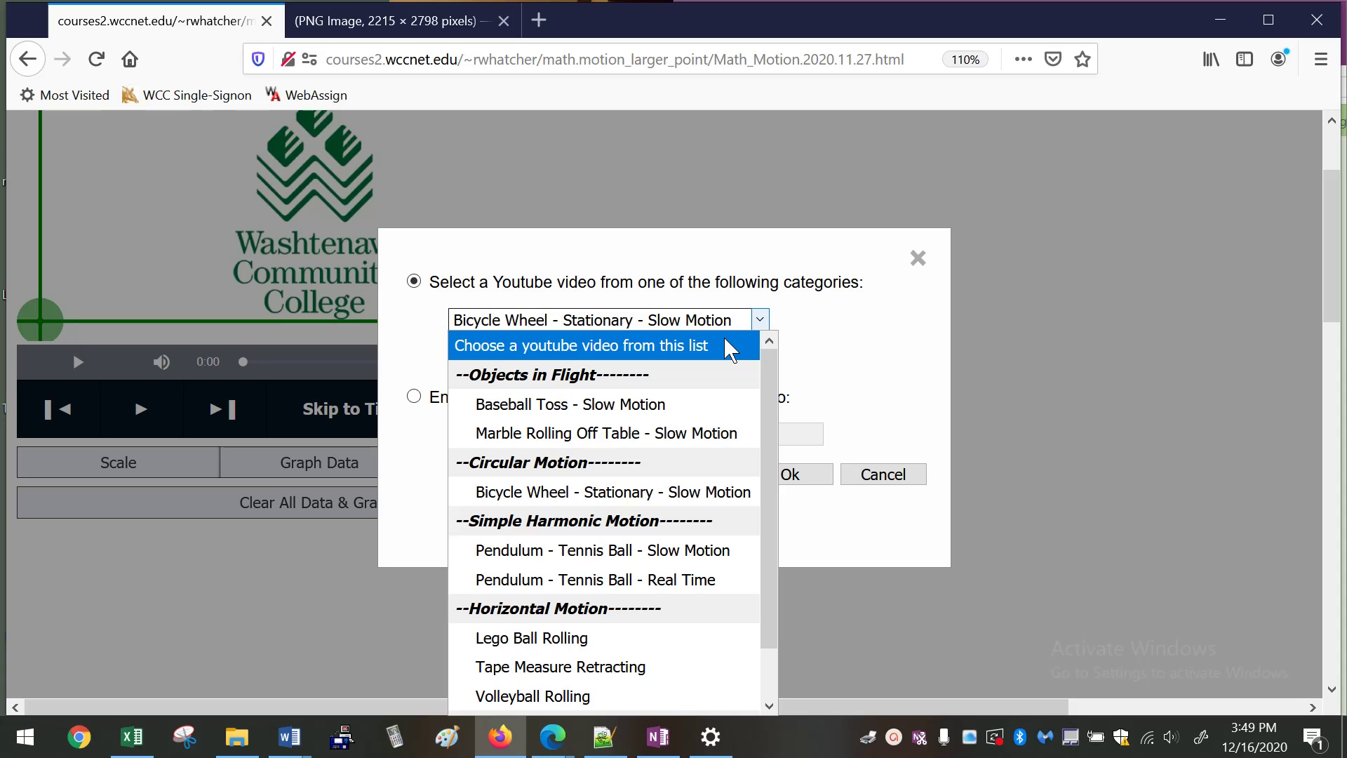
pyautogui.click(844, 355)
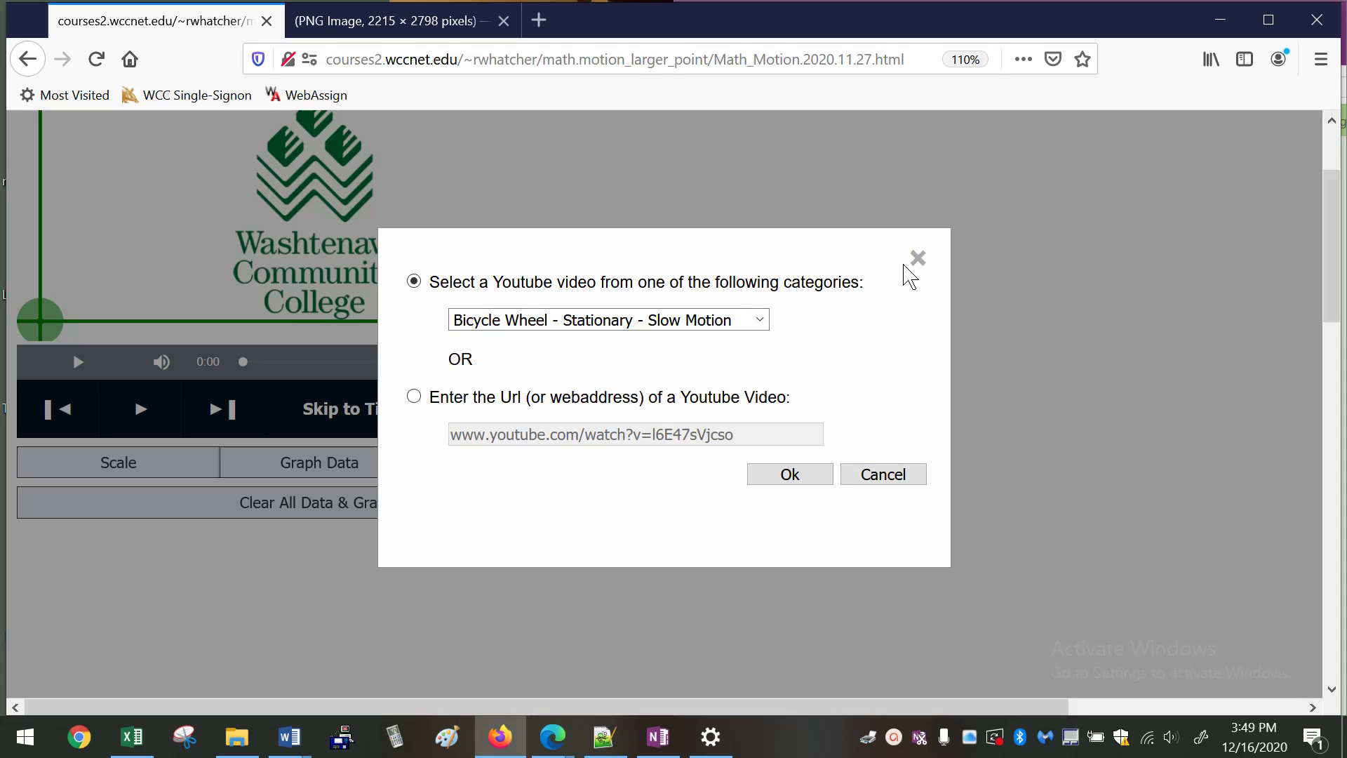
pyautogui.click(917, 261)
pyautogui.scroll(2, 971, 456)
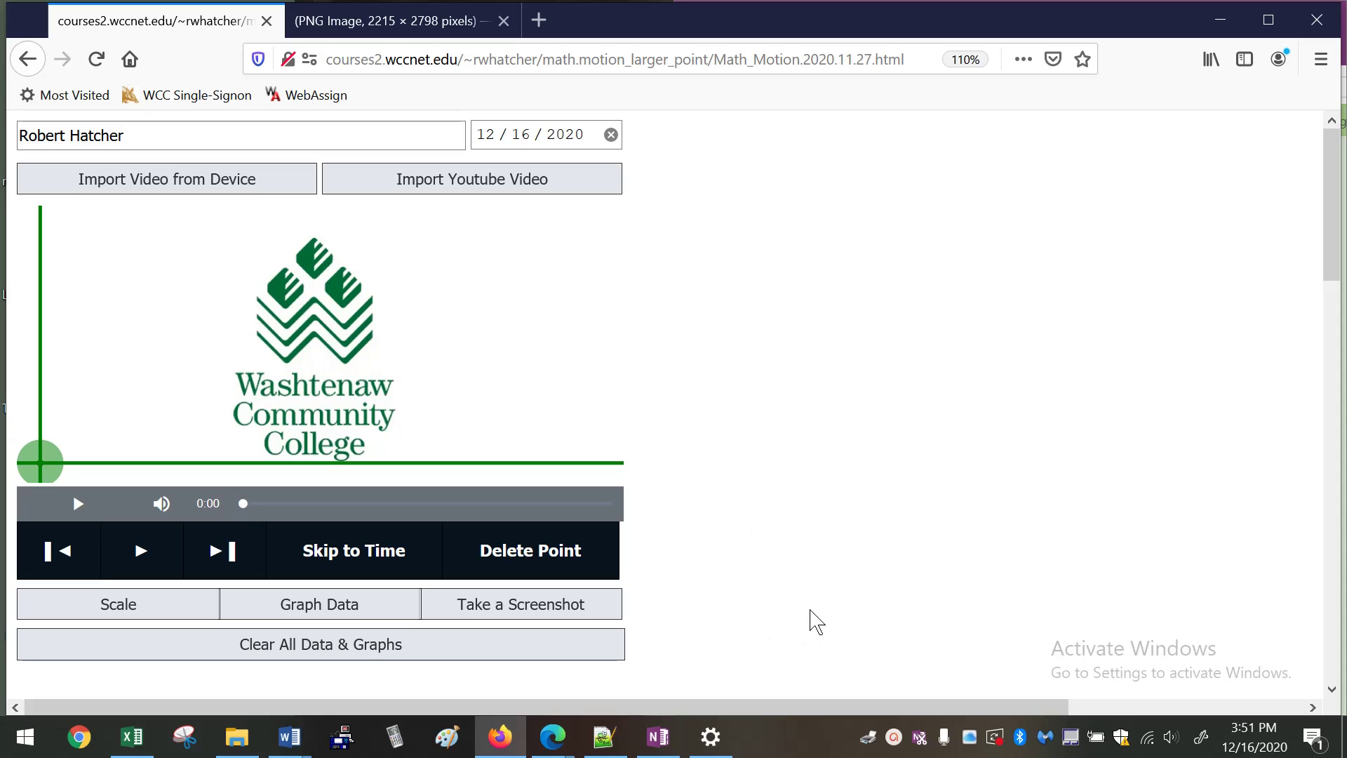
pyautogui.click(893, 736)
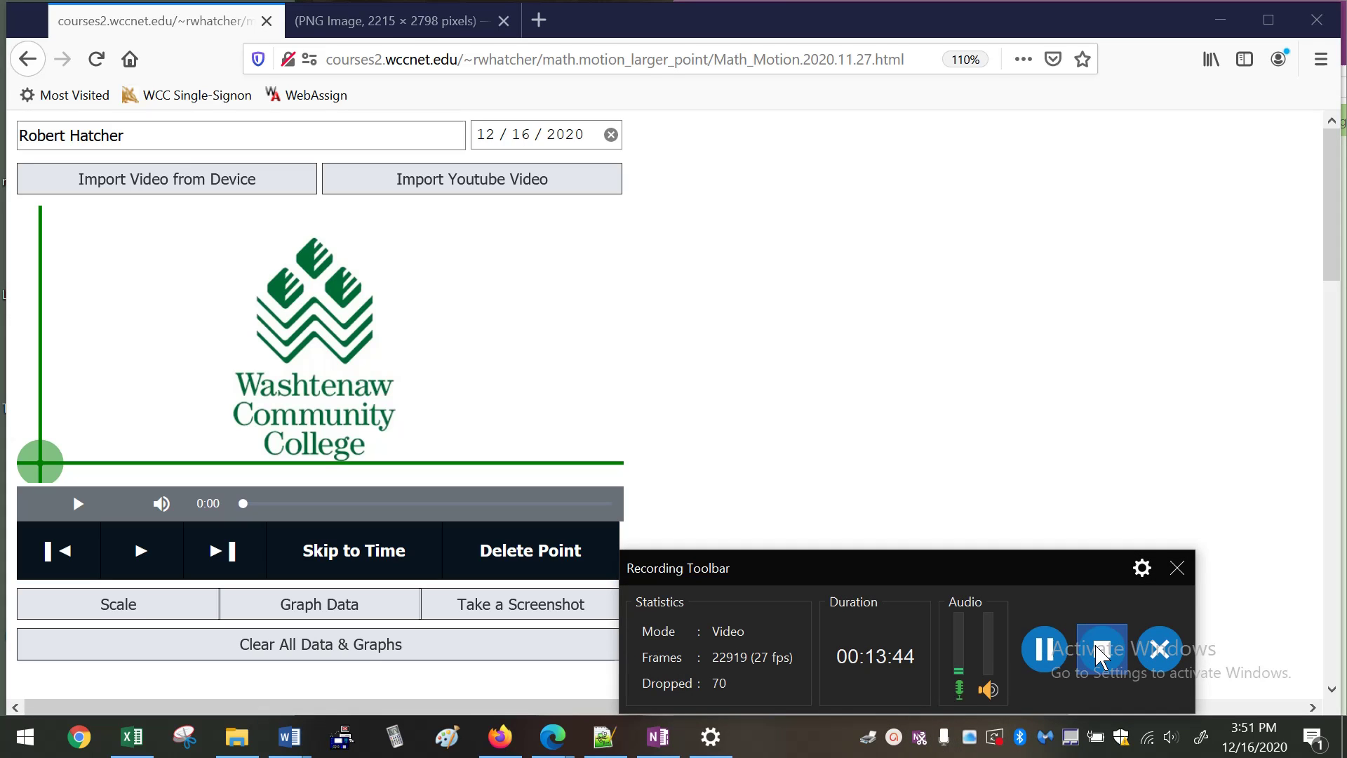